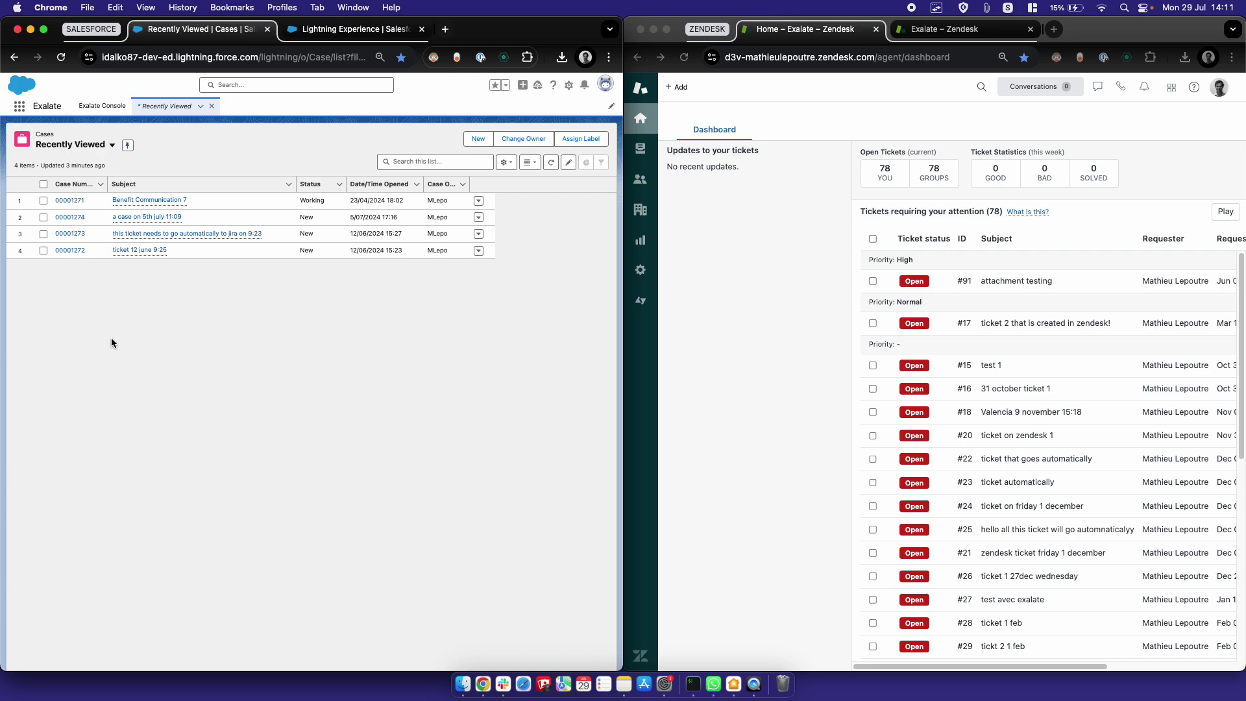
Start a new Salesforce case with Web as its case origin
left_click(467, 137)
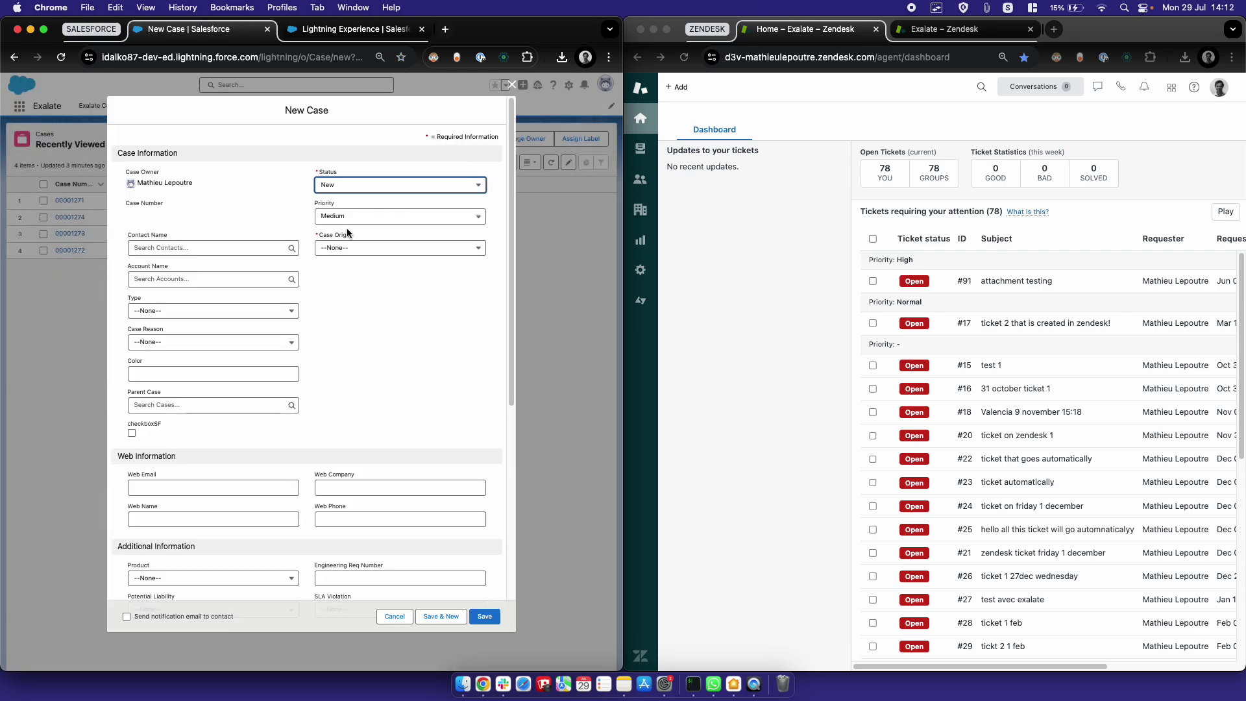
left_click(391, 251)
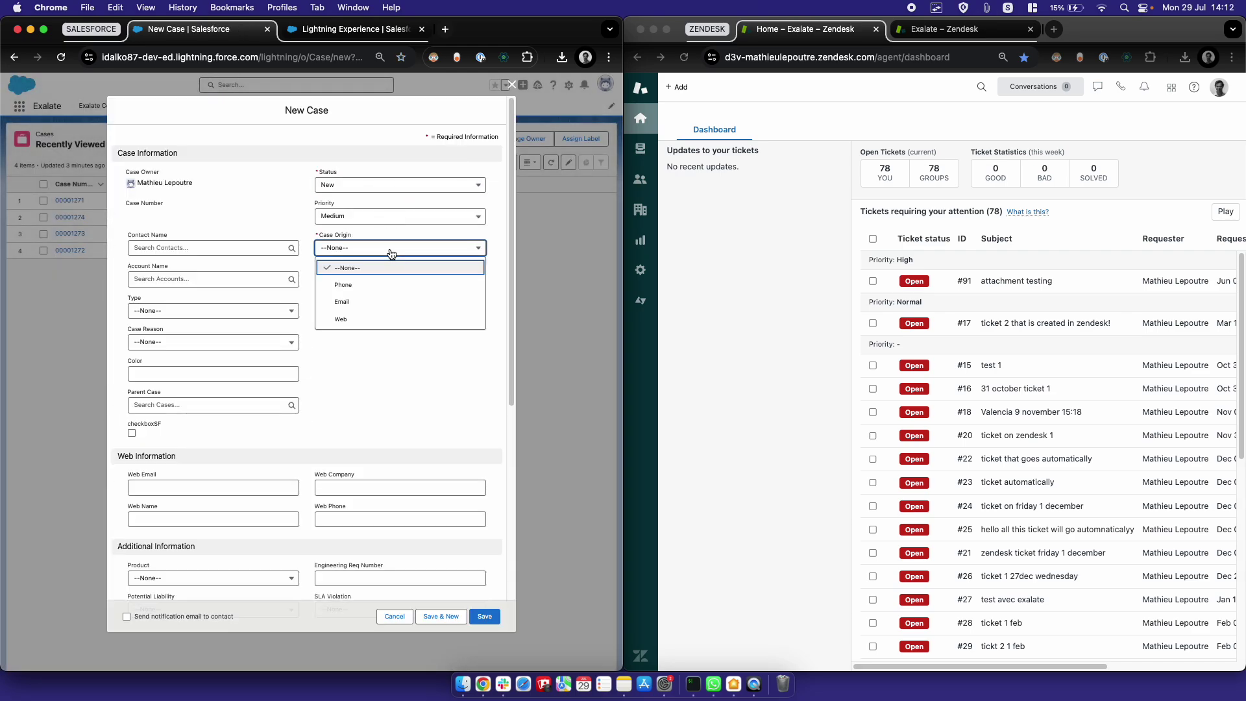
left_click(360, 316)
Enter subject "a new case on 29th of july", description "more information in the description" and internal comment "a comment", and save the case
scroll(361, 298, "down", 5)
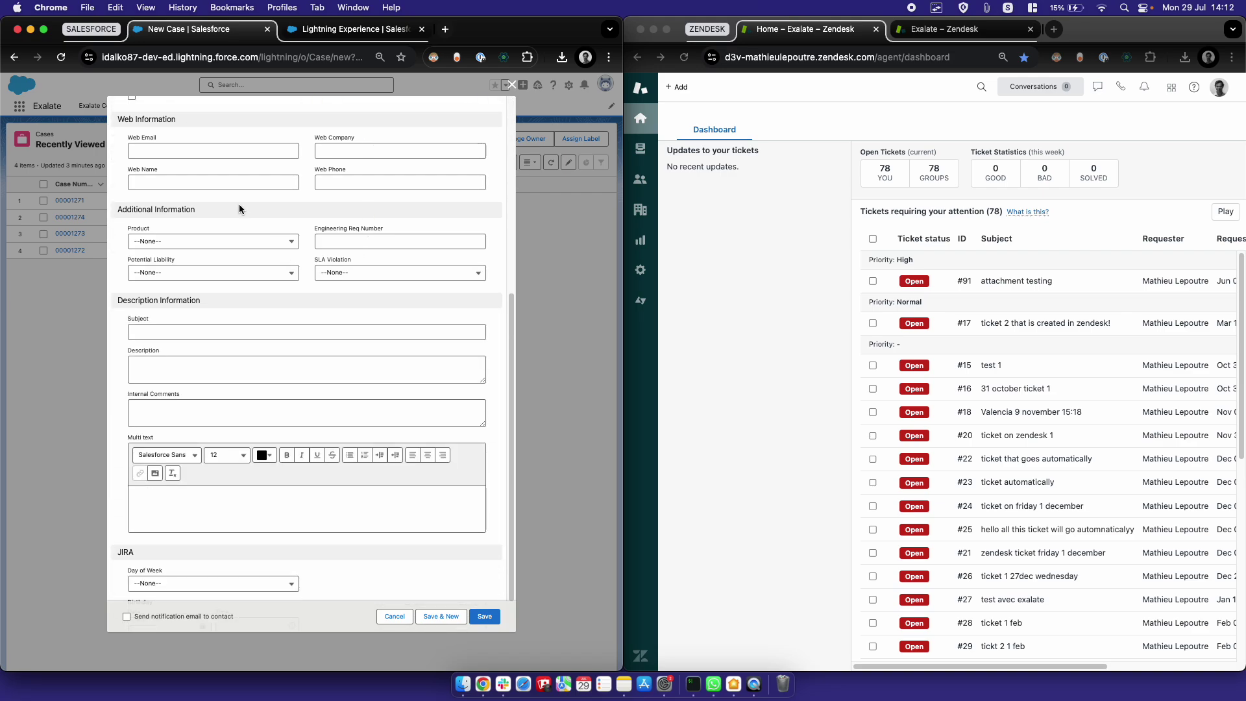
left_click(216, 334)
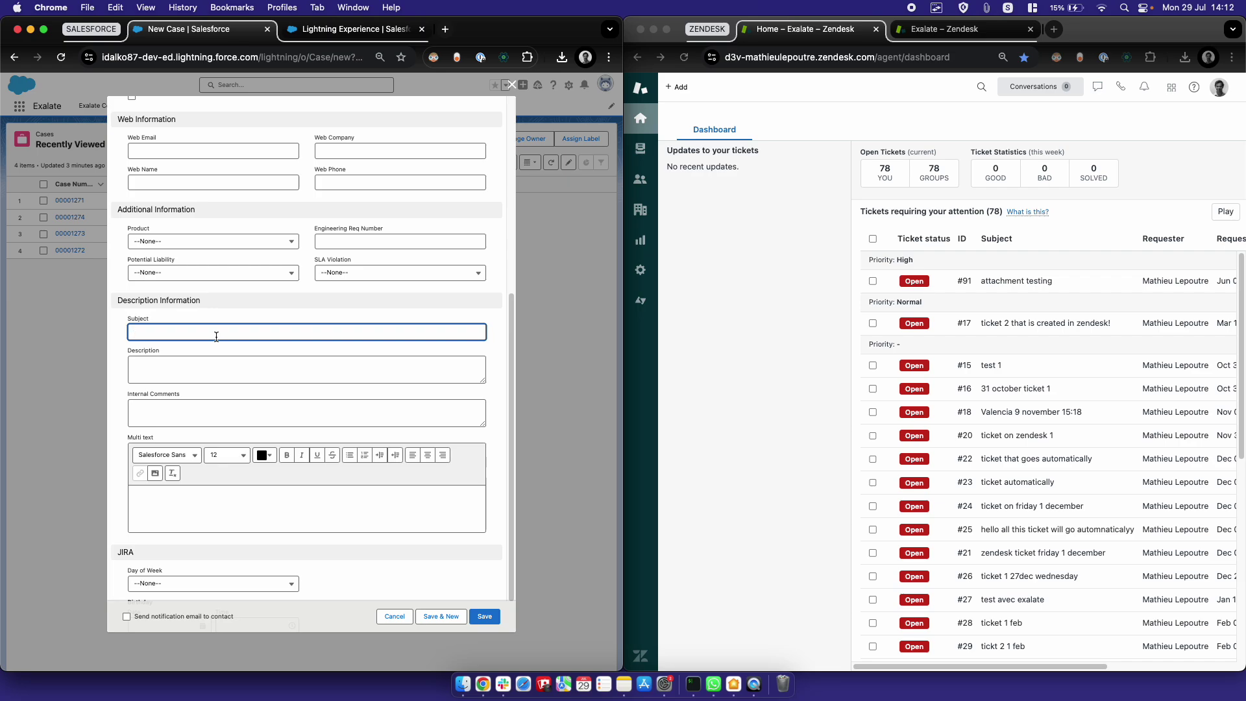
type("a new case on ")
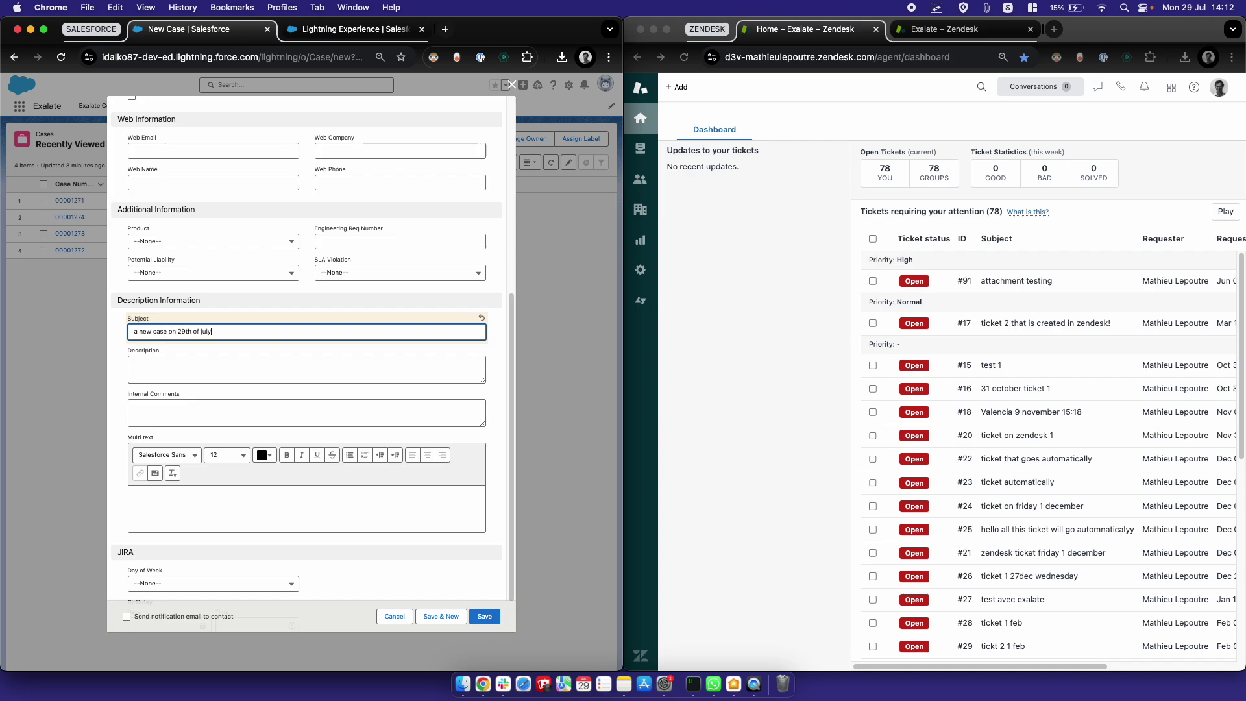
type("29th of july")
left_click(176, 376)
type("more informat")
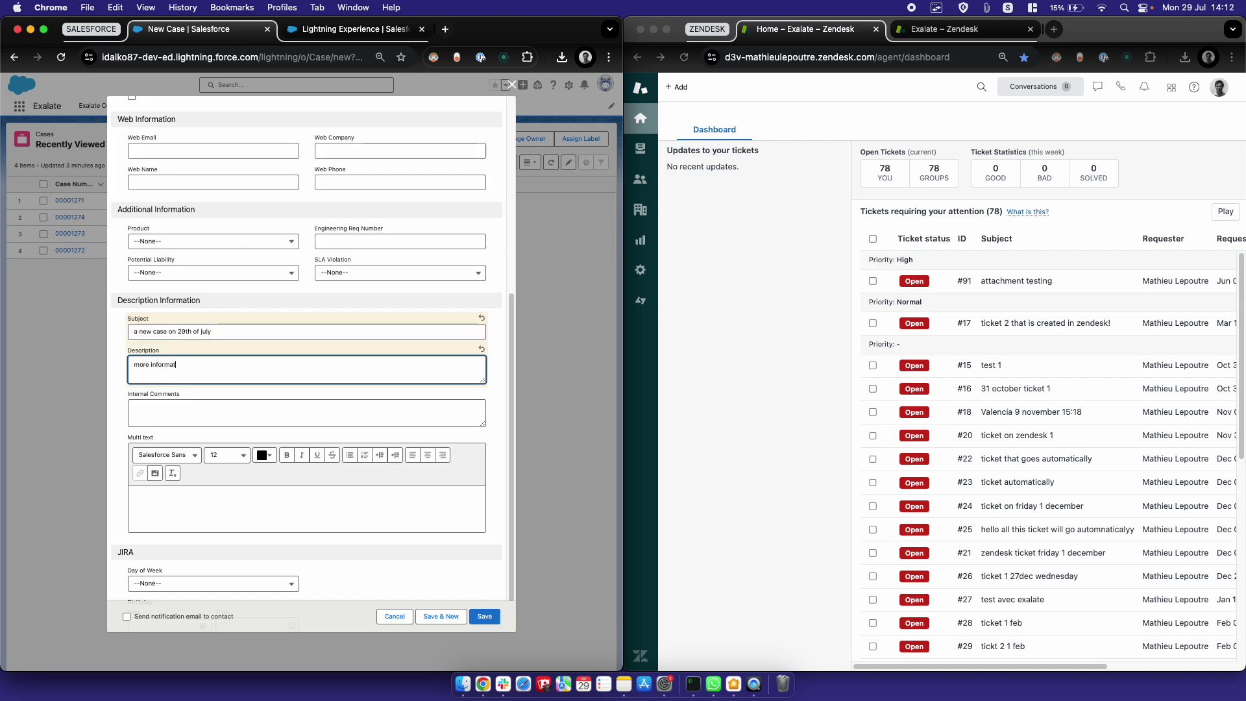
type("ion in the description")
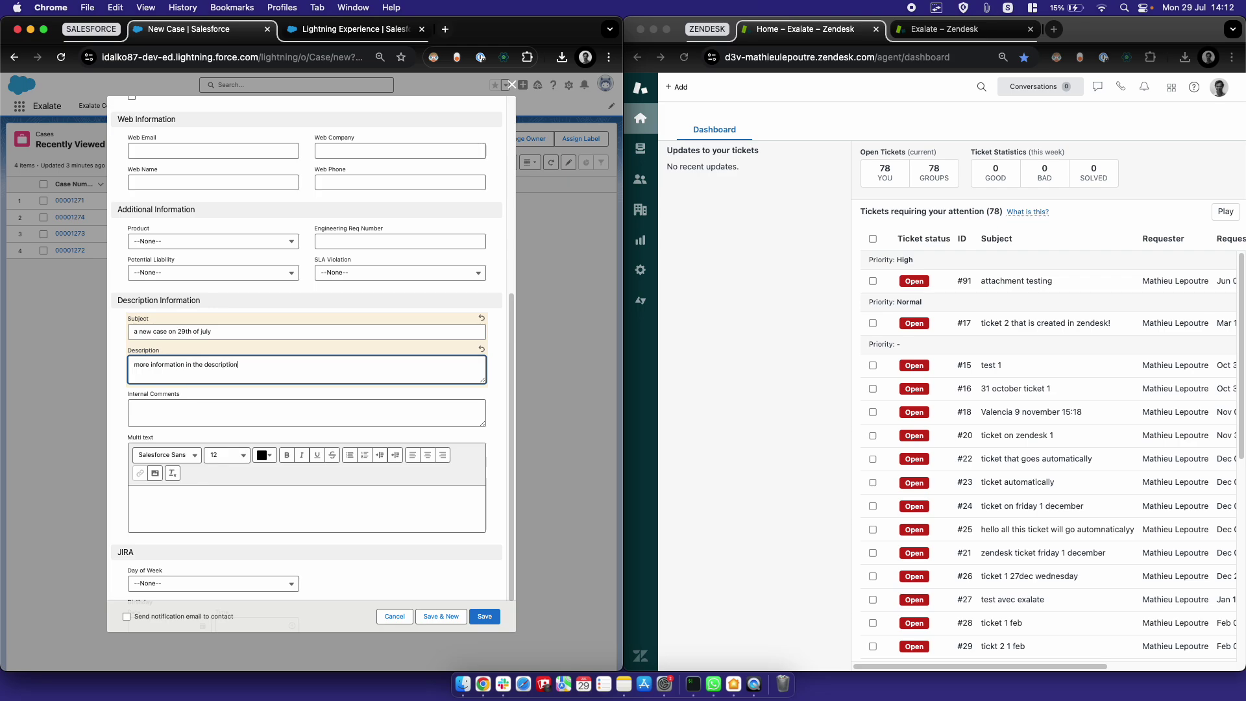
left_click(156, 412)
type("a comment")
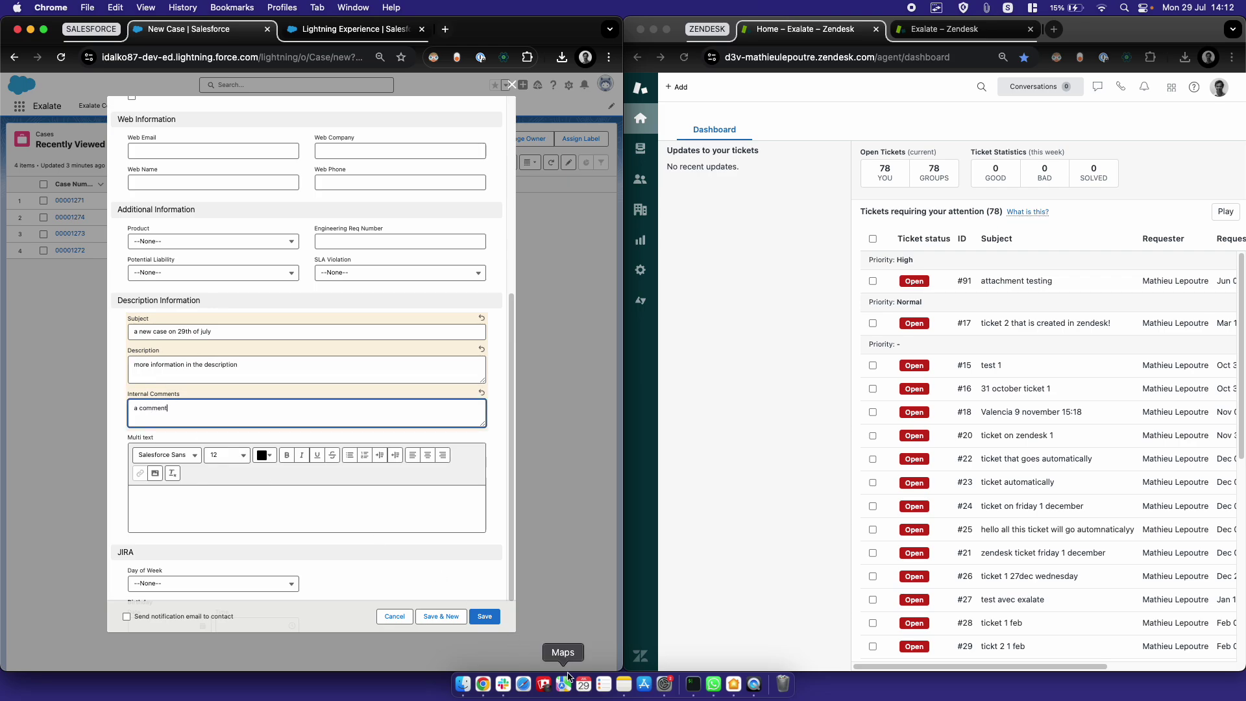
left_click(484, 618)
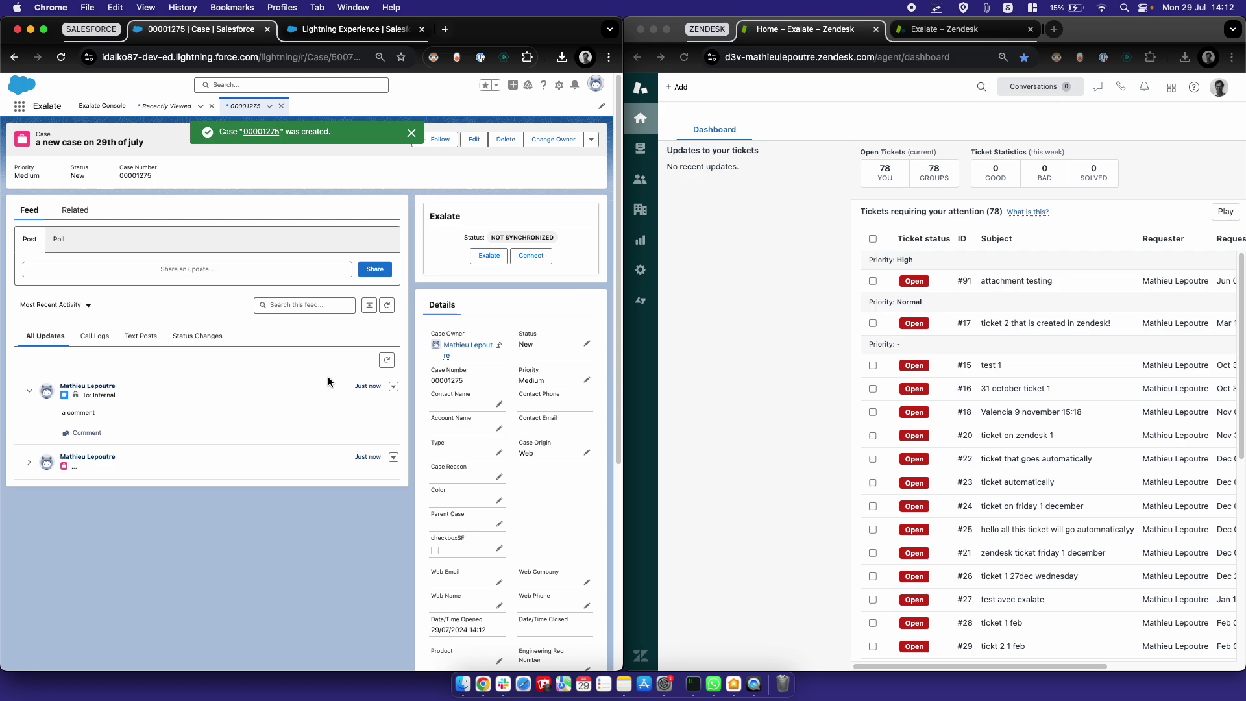
Show the Exalate connections page in both the Salesforce and Zendesk consoles
left_click(688, 58)
left_click(688, 58)
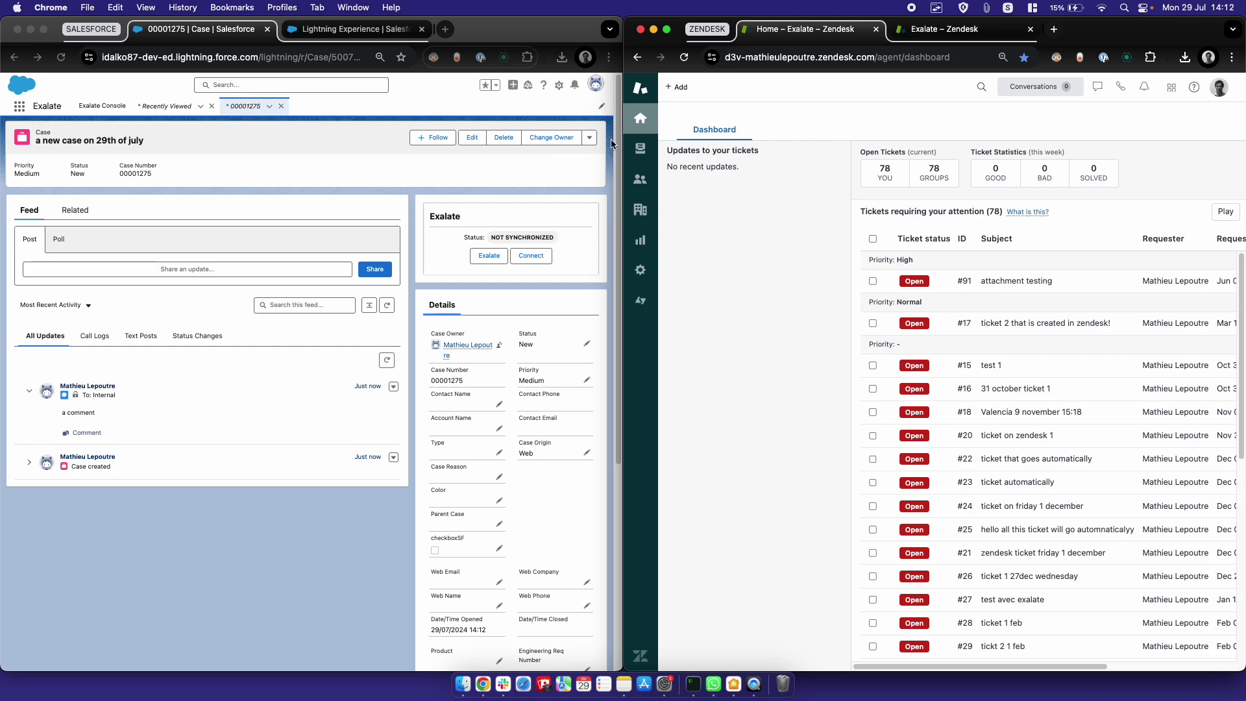
left_click(354, 29)
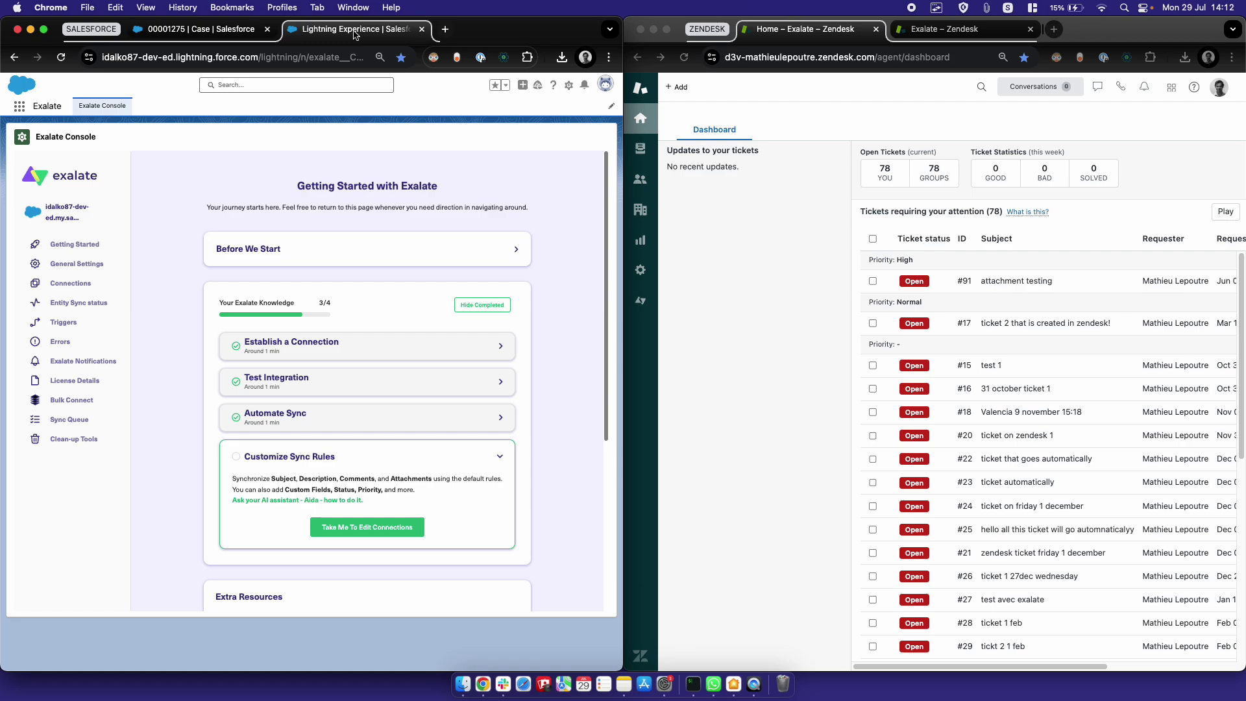
left_click(946, 33)
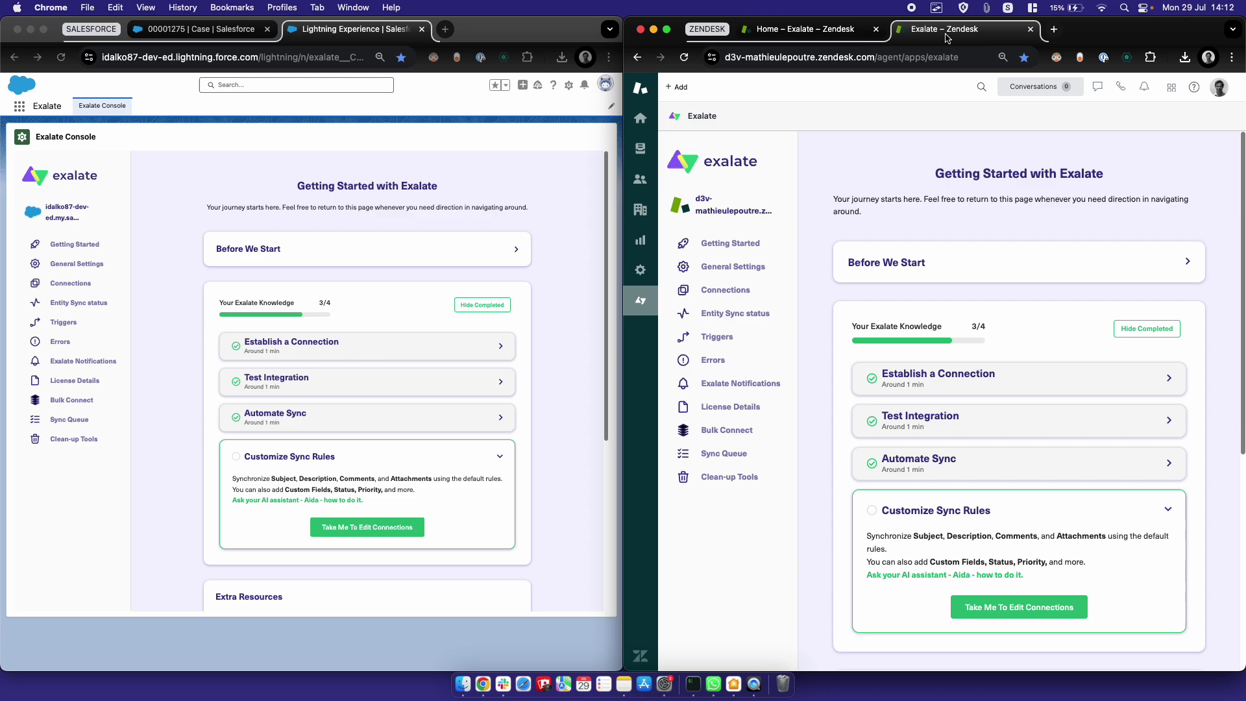
left_click(84, 286)
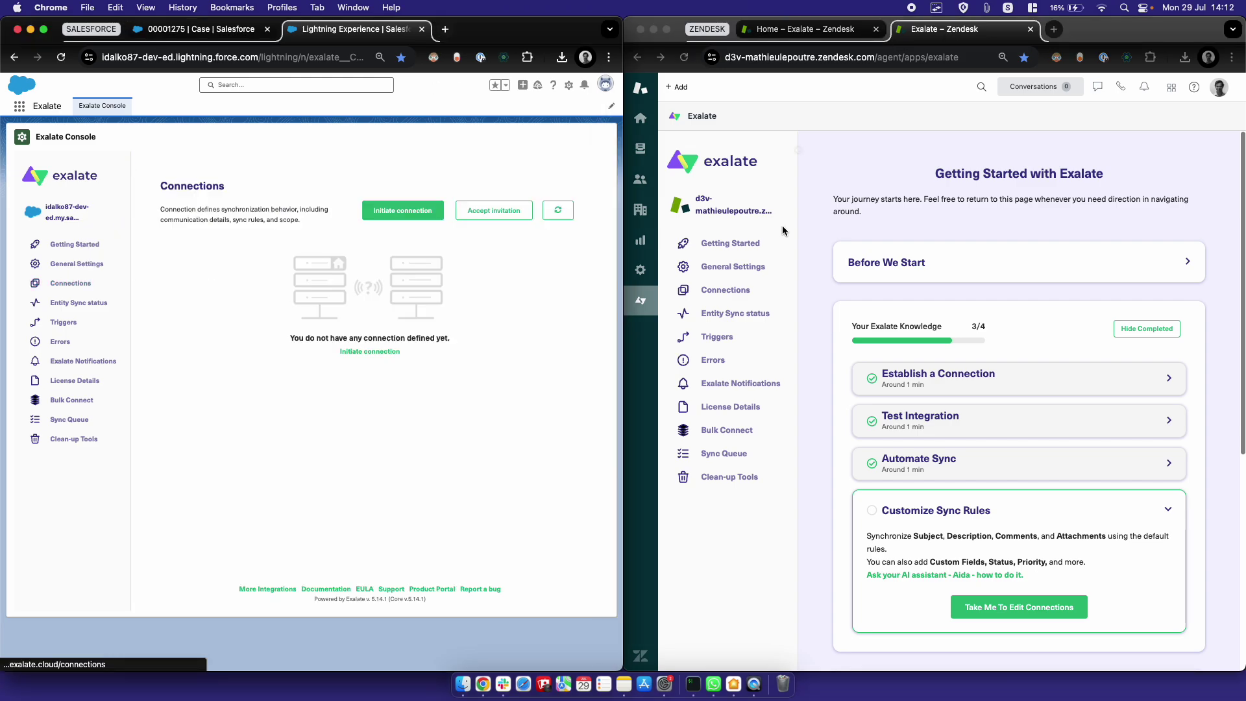
left_click(733, 289)
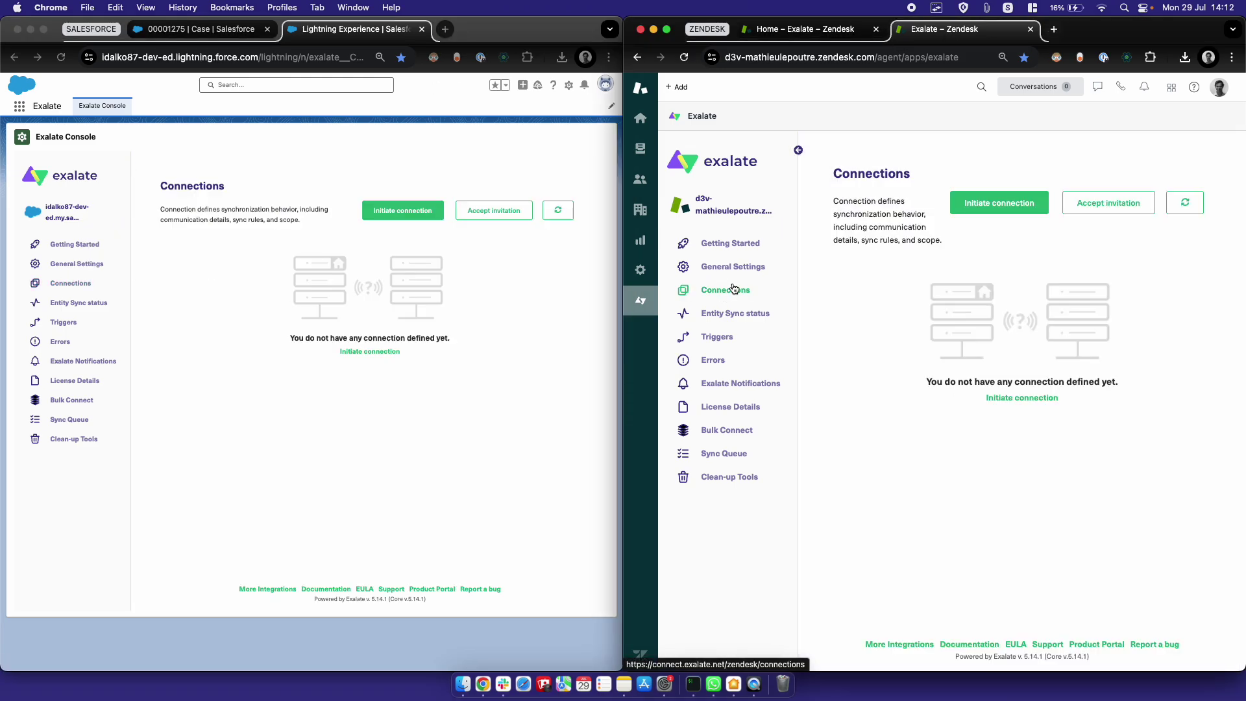
Search the Salesforce App Launcher for "exa" from the new case, and return to the Exalate connections page
left_click(249, 133)
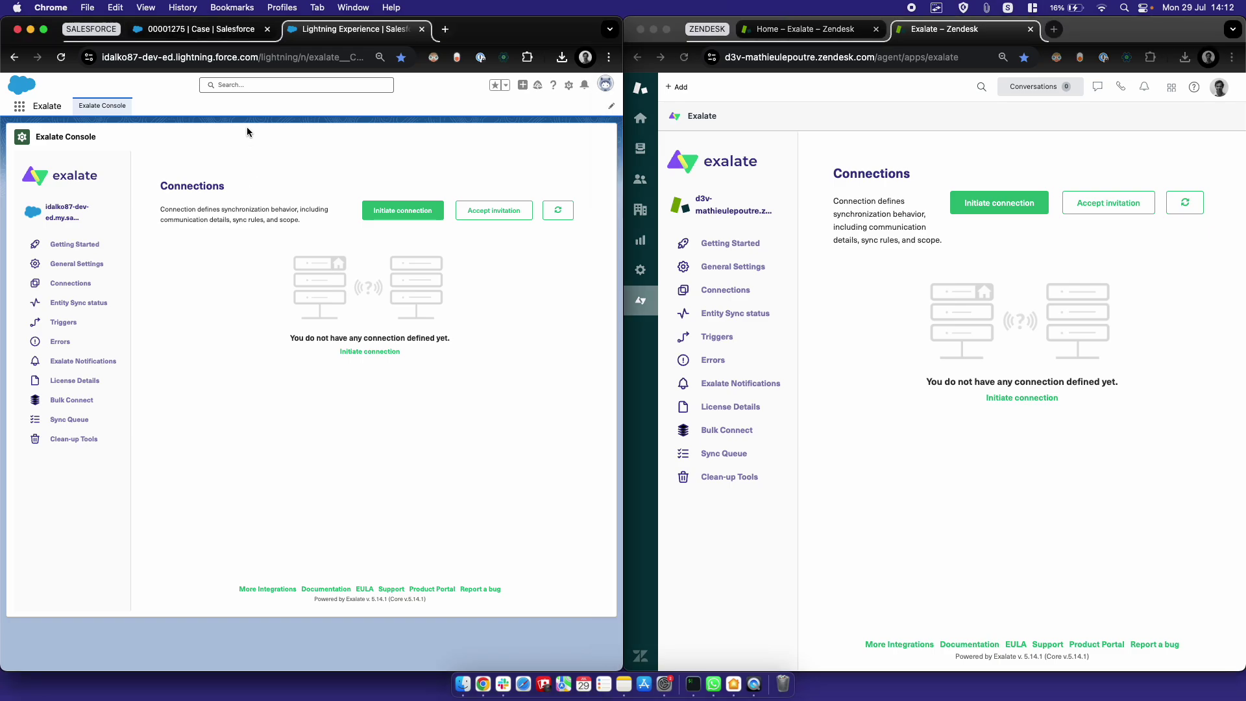
left_click(201, 29)
left_click(19, 106)
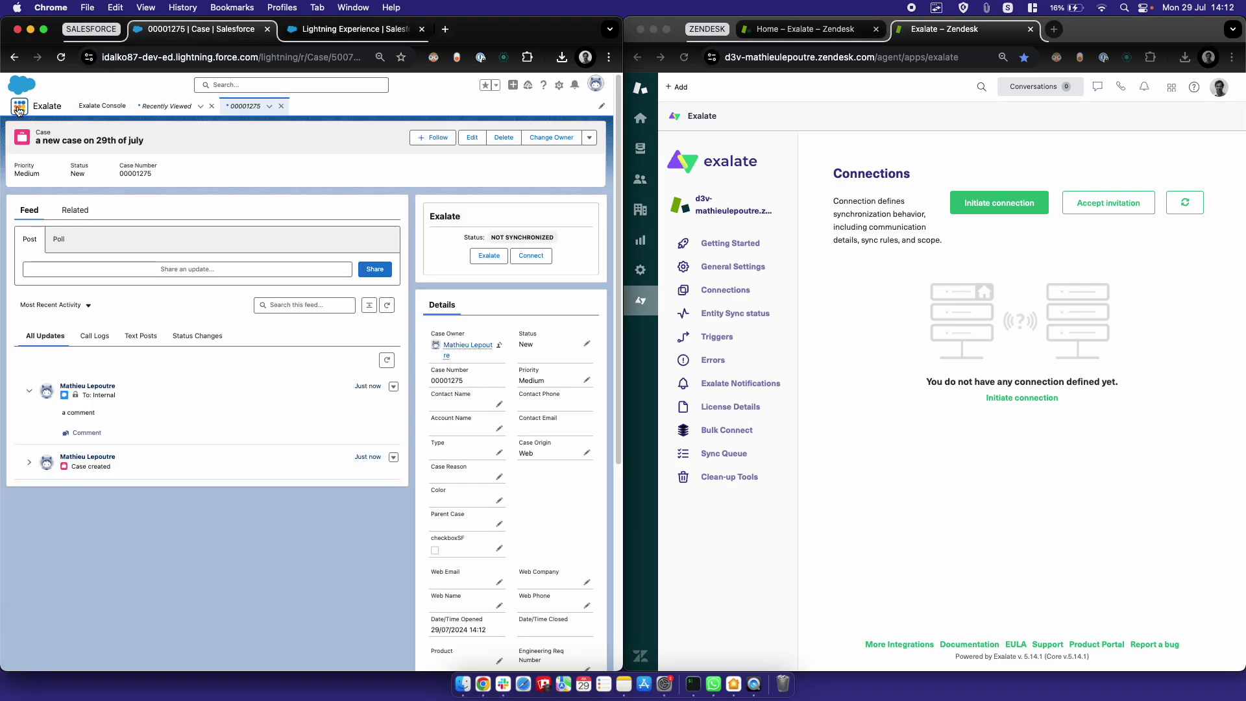
type("exa")
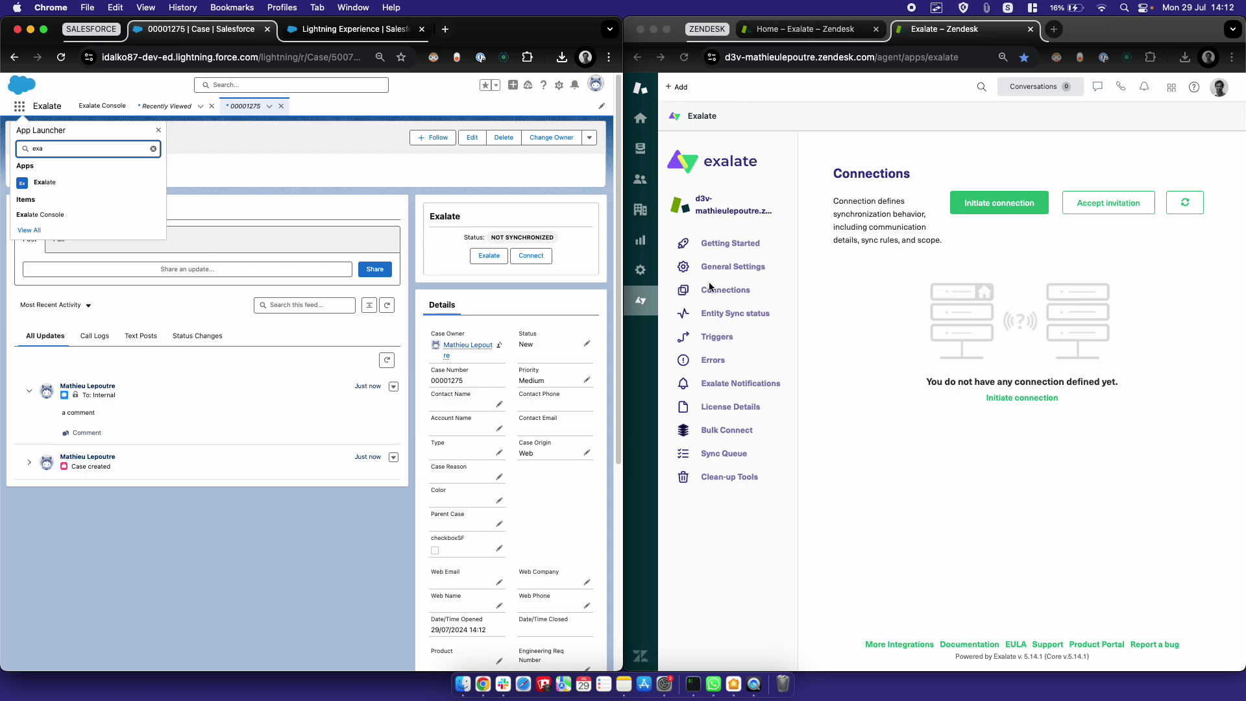
left_click(292, 33)
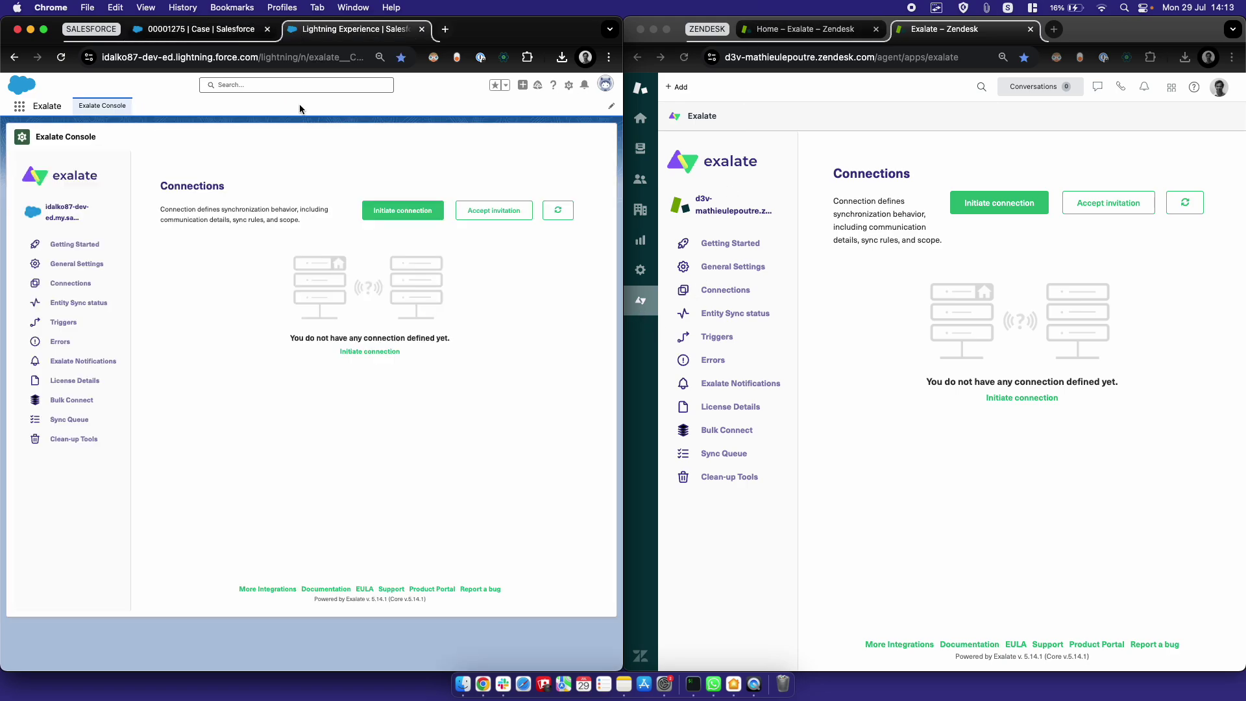
Initiate a connection from Salesforce to the Zendesk instance's base URL, using the Script configuration type
left_click(403, 211)
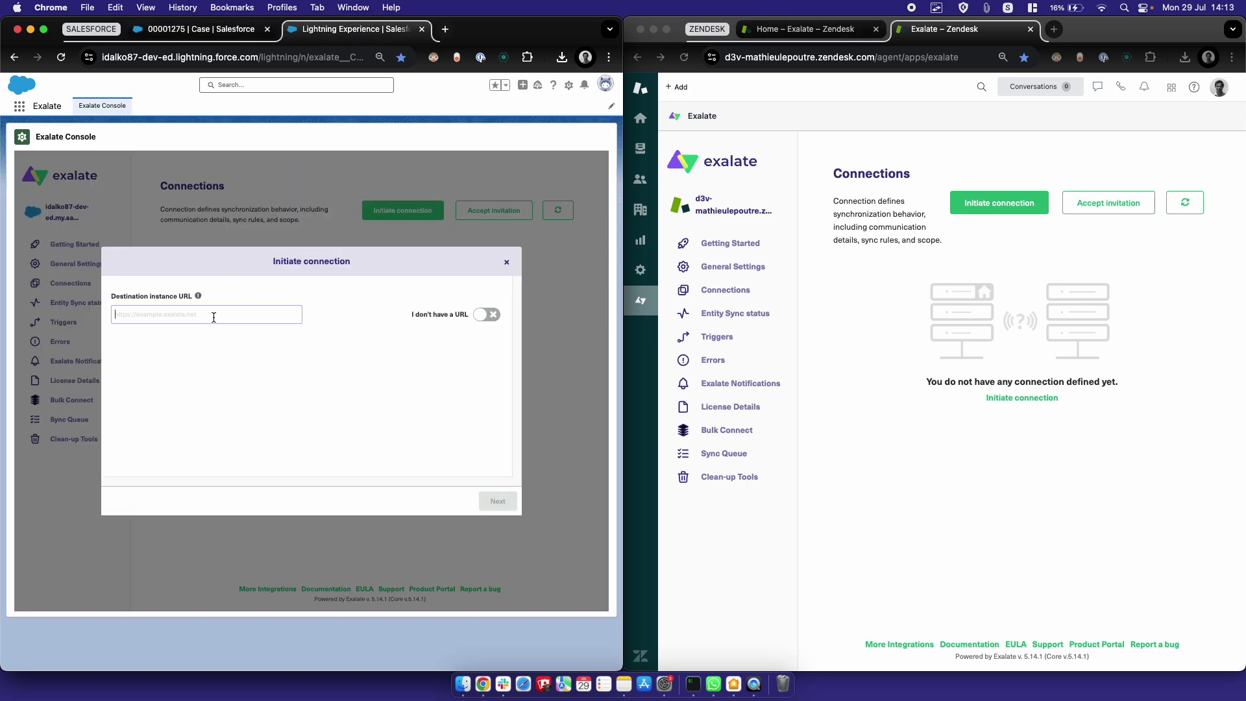
left_click(891, 56)
left_click(883, 55)
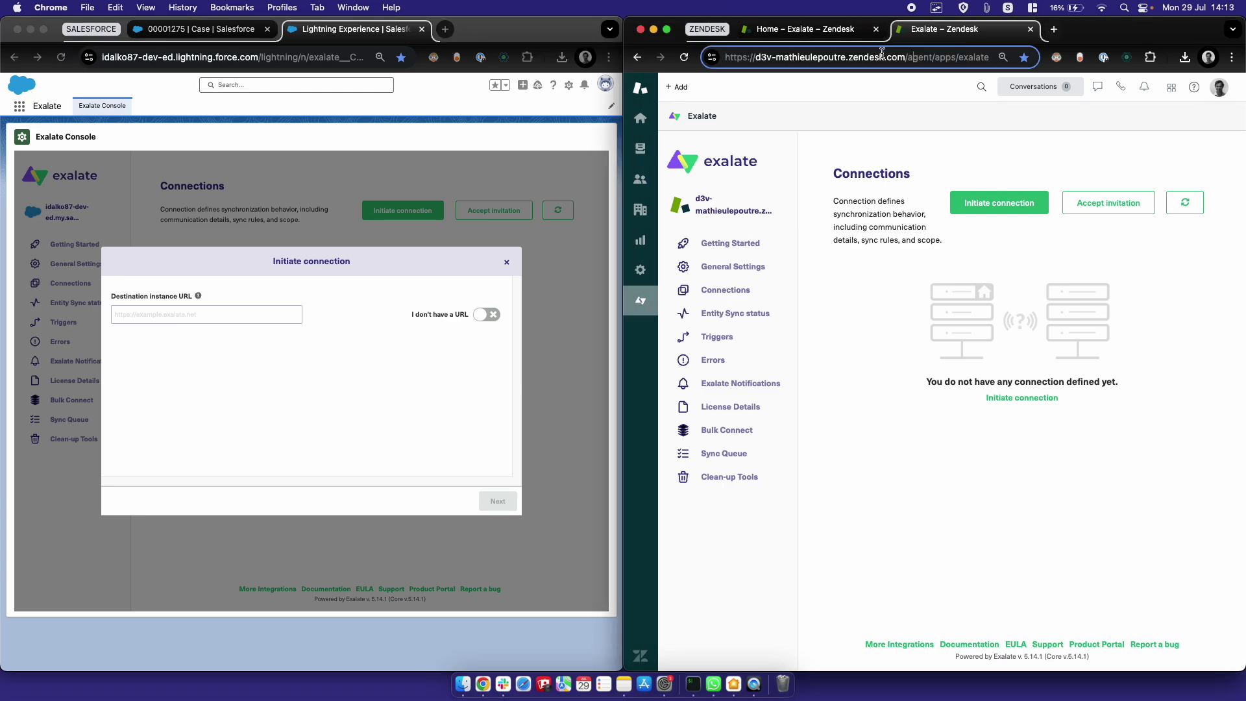
key("super+shift+Left")
key("super+c")
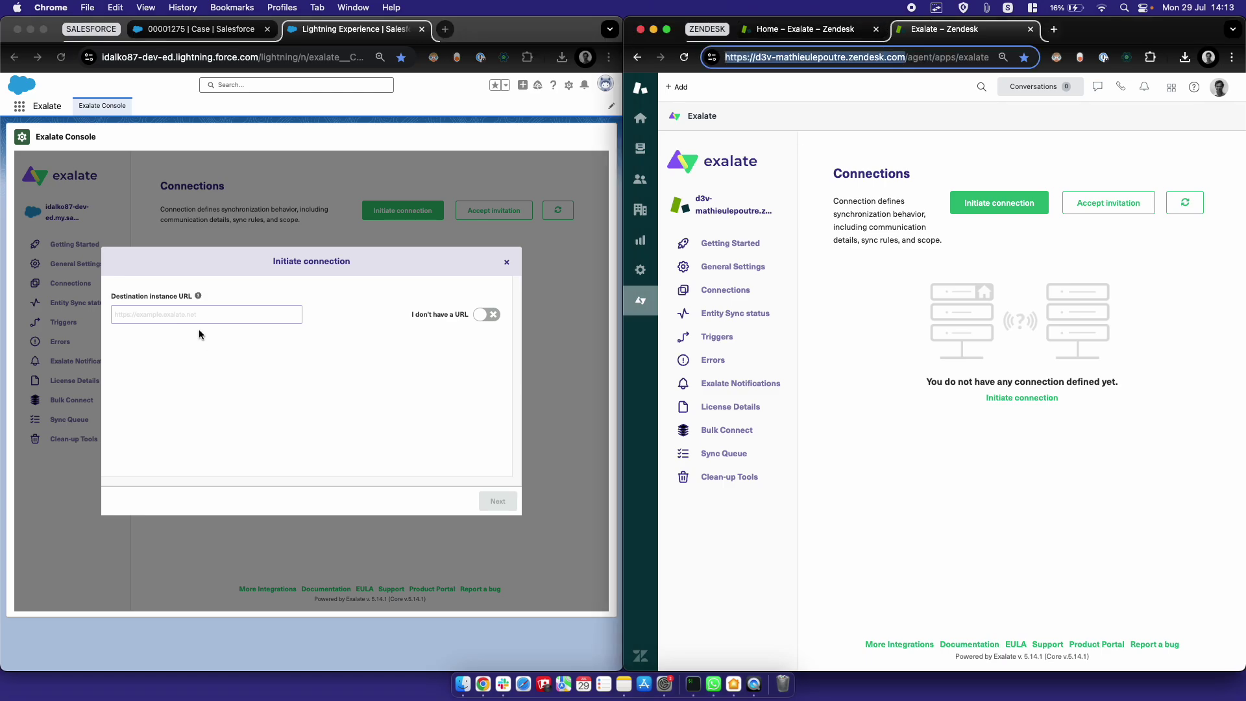
left_click(189, 313)
key("super+v")
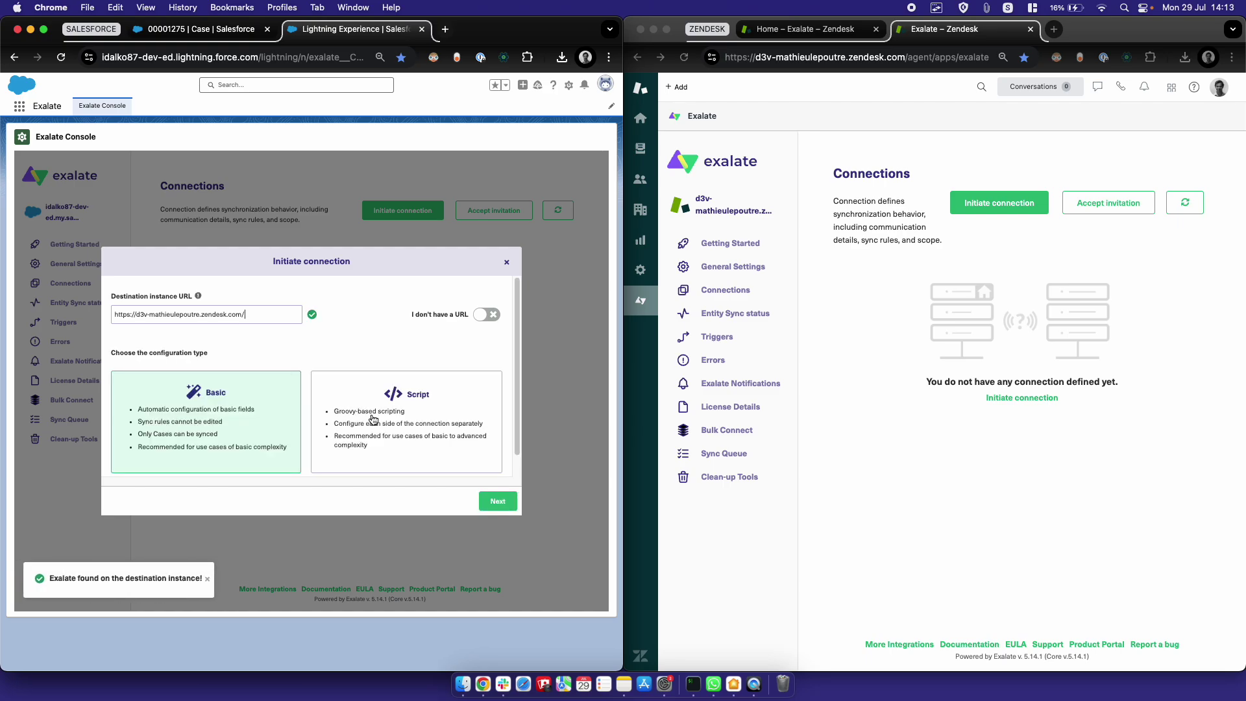
left_click(373, 419)
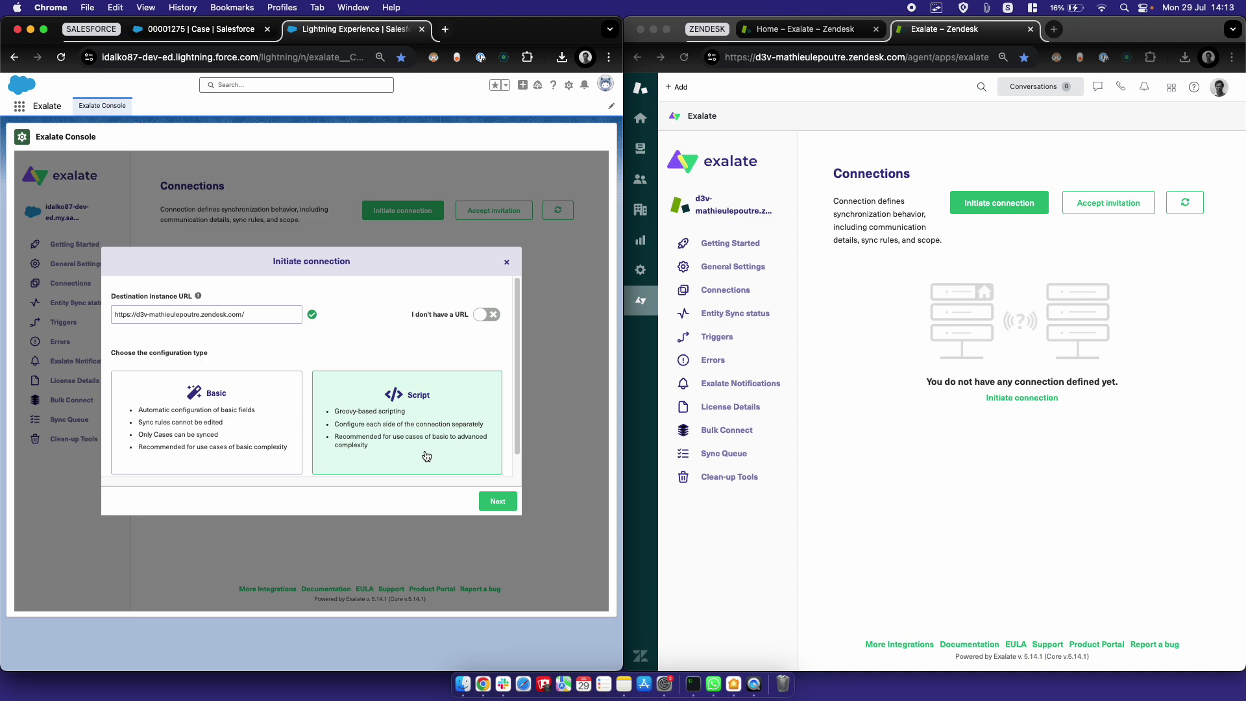
left_click(498, 501)
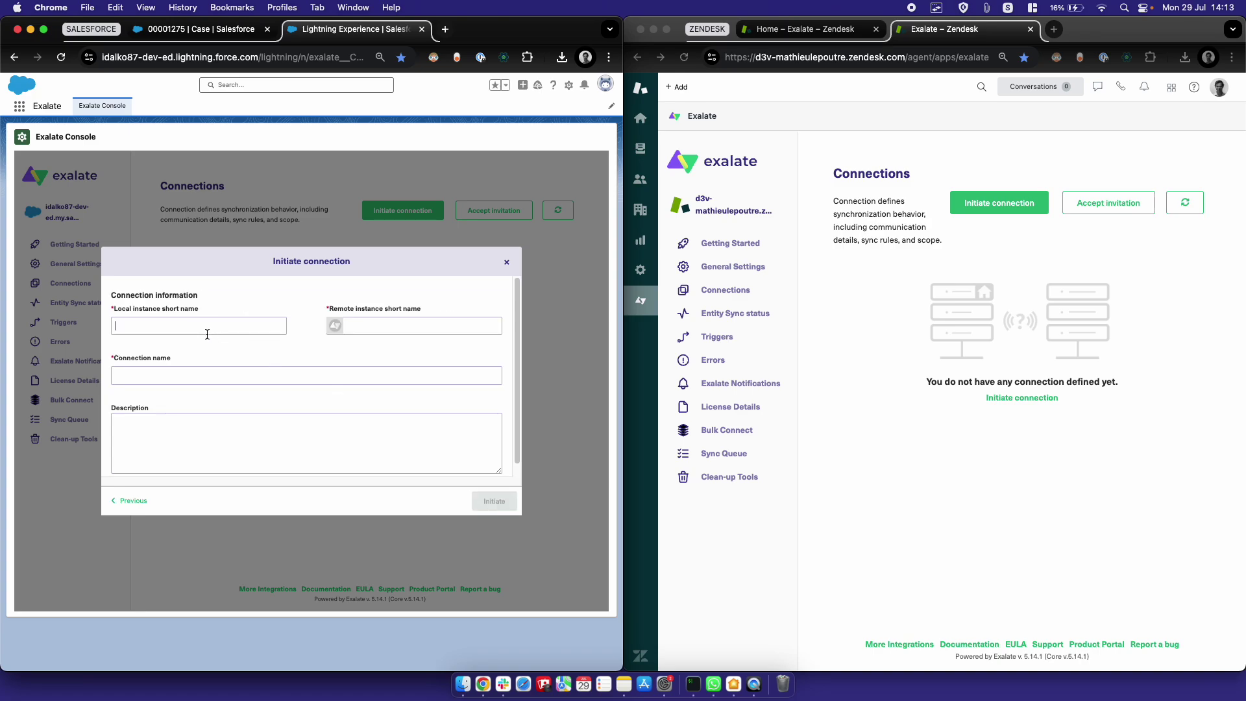
Set the local short name to idalko87 and the remote one to the Zendesk subdomain's name after "d3v-", and initiate the connection
double_click(123, 59)
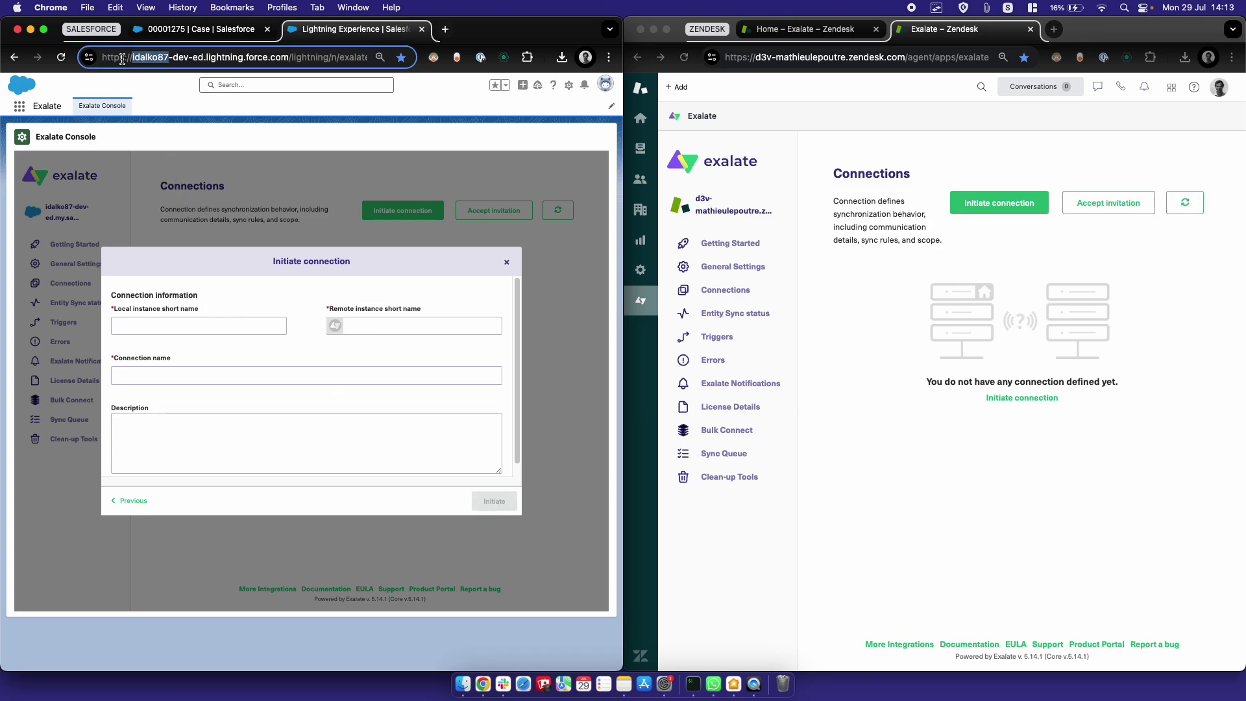
left_click(135, 324)
key("super+v")
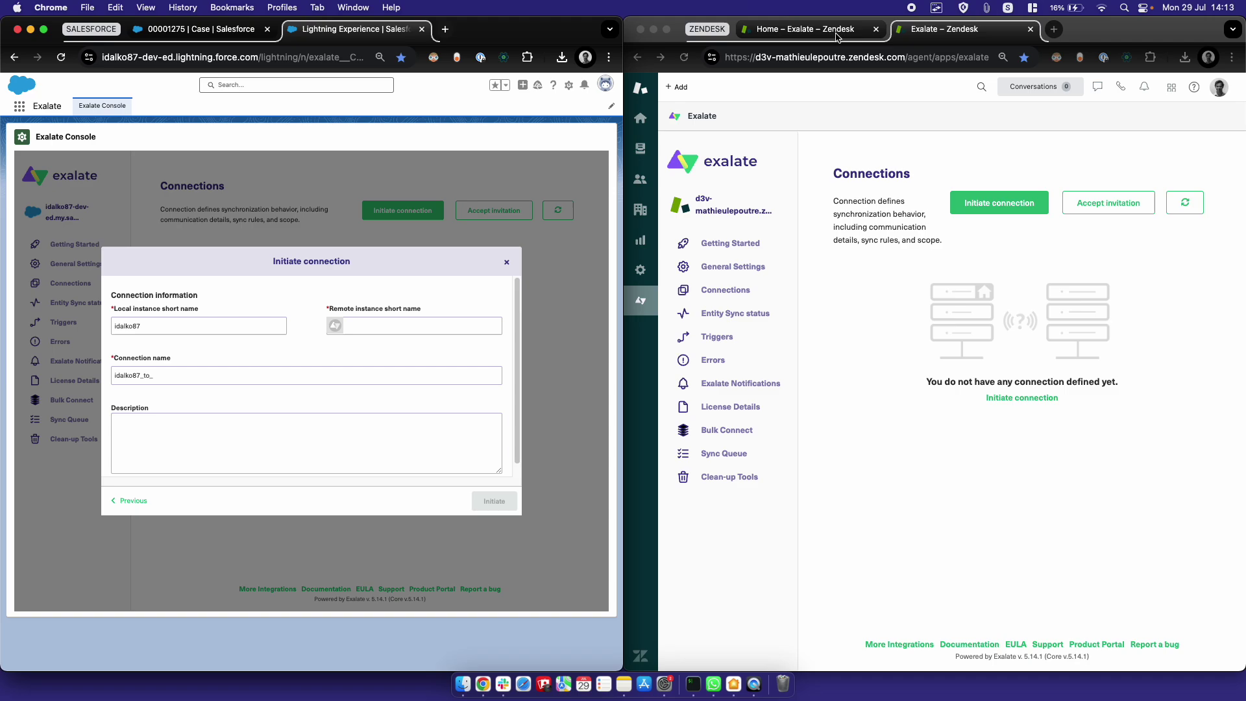
double_click(805, 57)
left_click(392, 325)
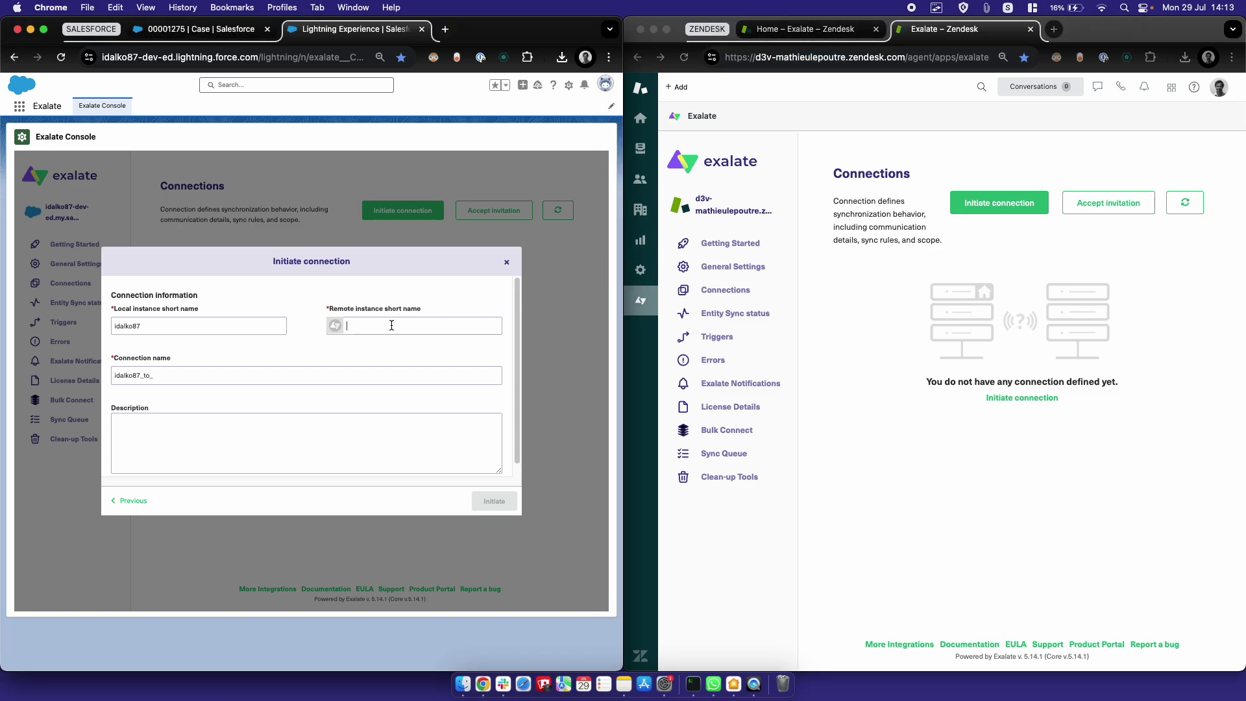
key("super+v")
left_click(488, 499)
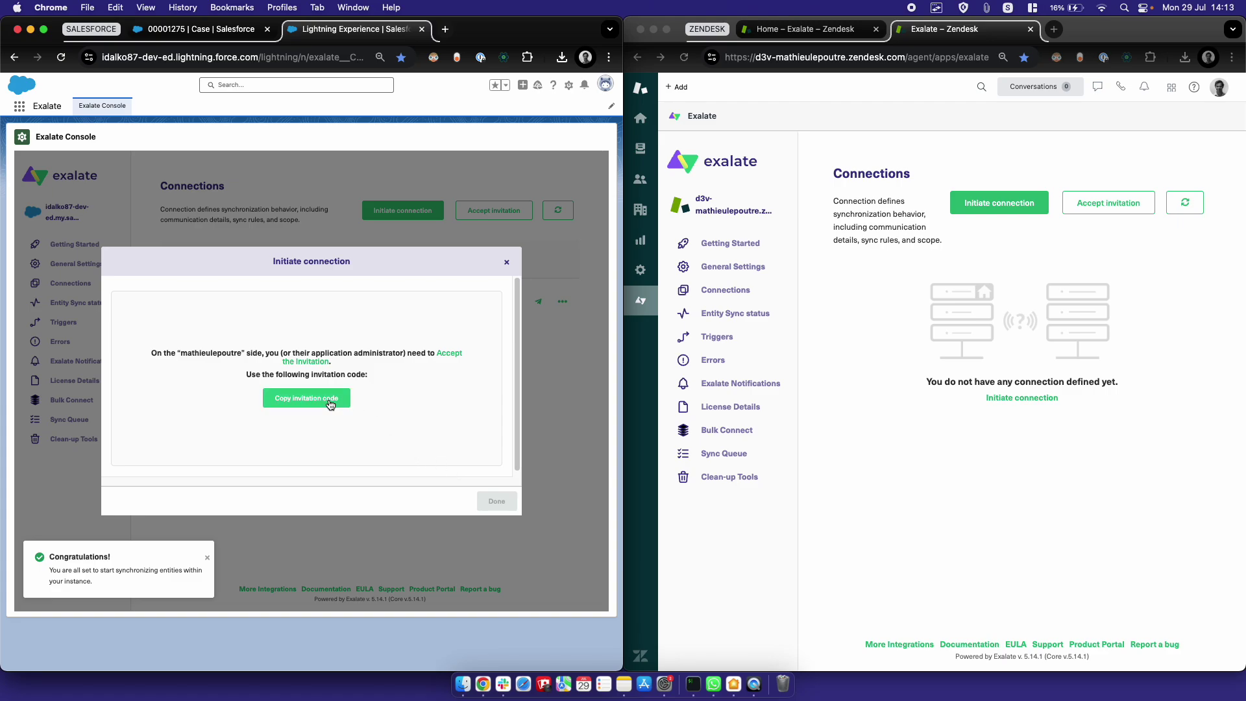
Copy the invitation code from Salesforce and accept the invitation with it in Zendesk's Exalate console
left_click(331, 404)
left_click(1121, 215)
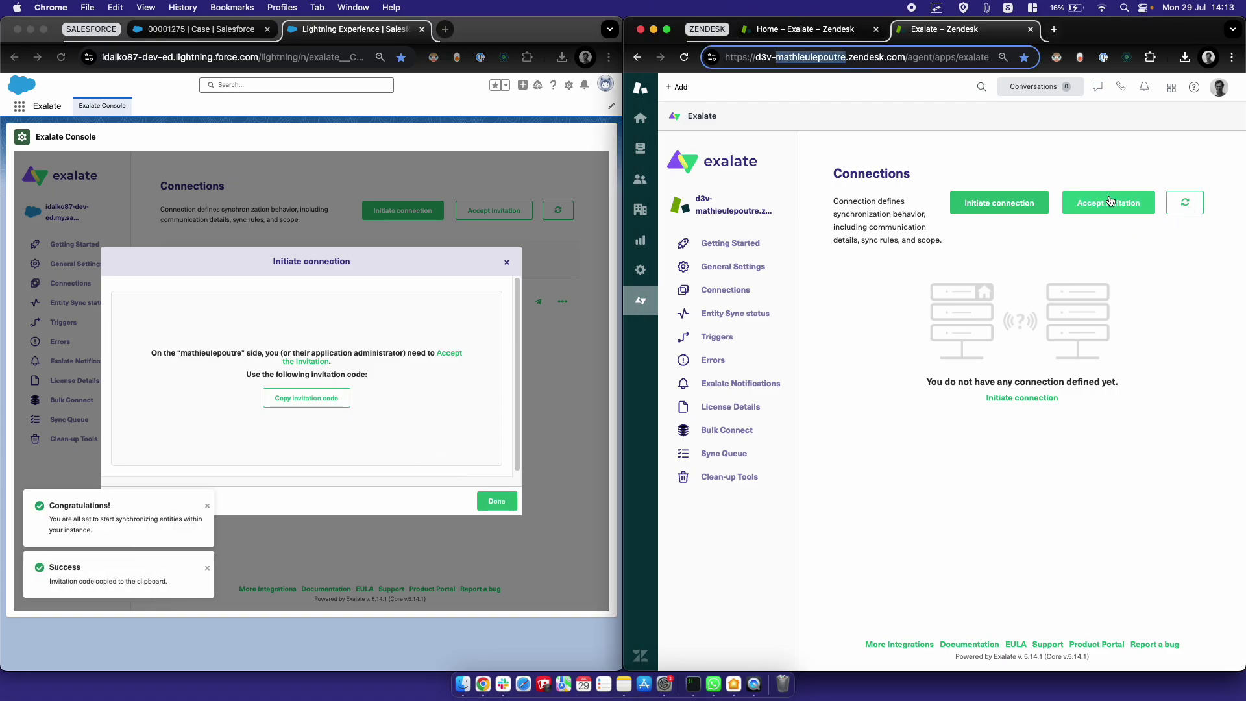
left_click(1111, 203)
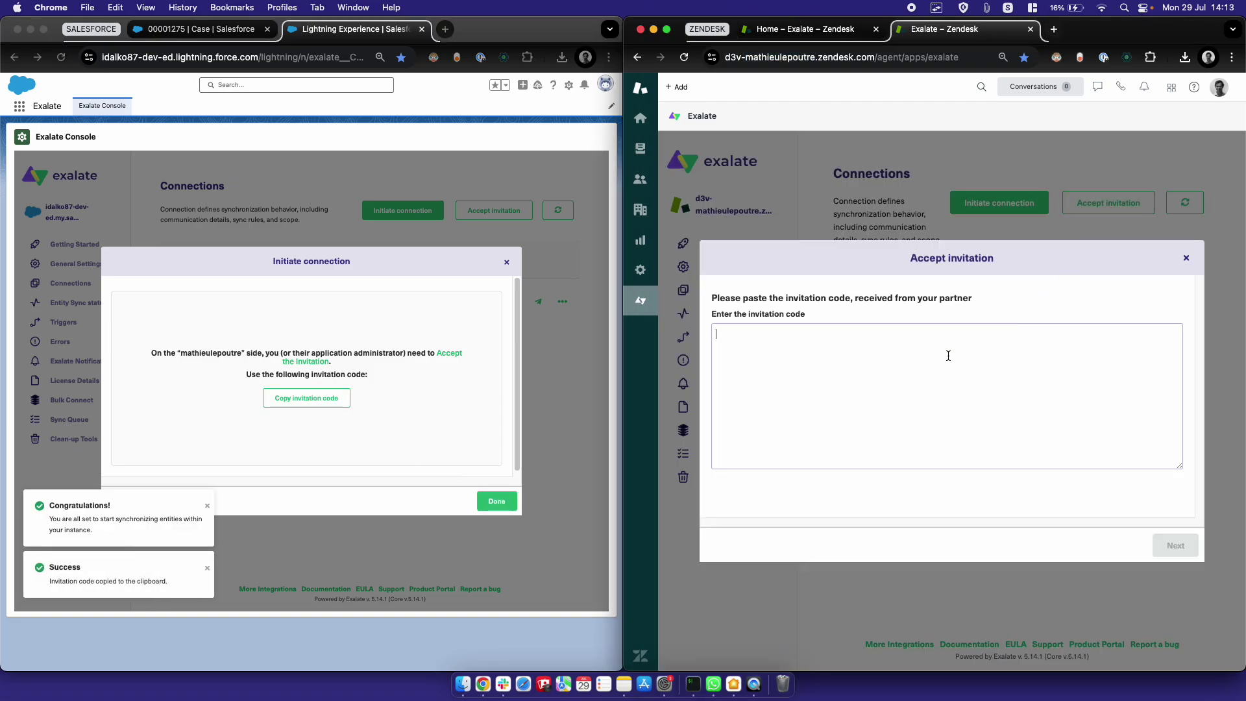
key("super+v")
left_click_drag(845, 360, 941, 413)
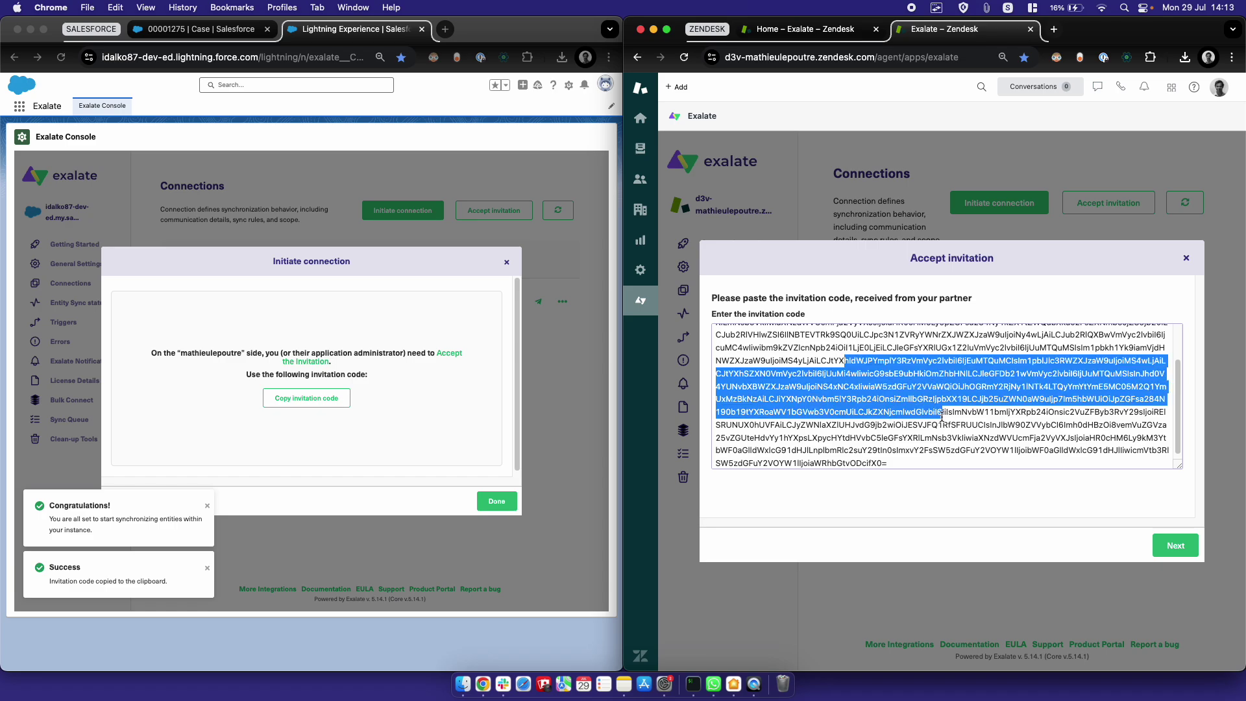
left_click(1174, 549)
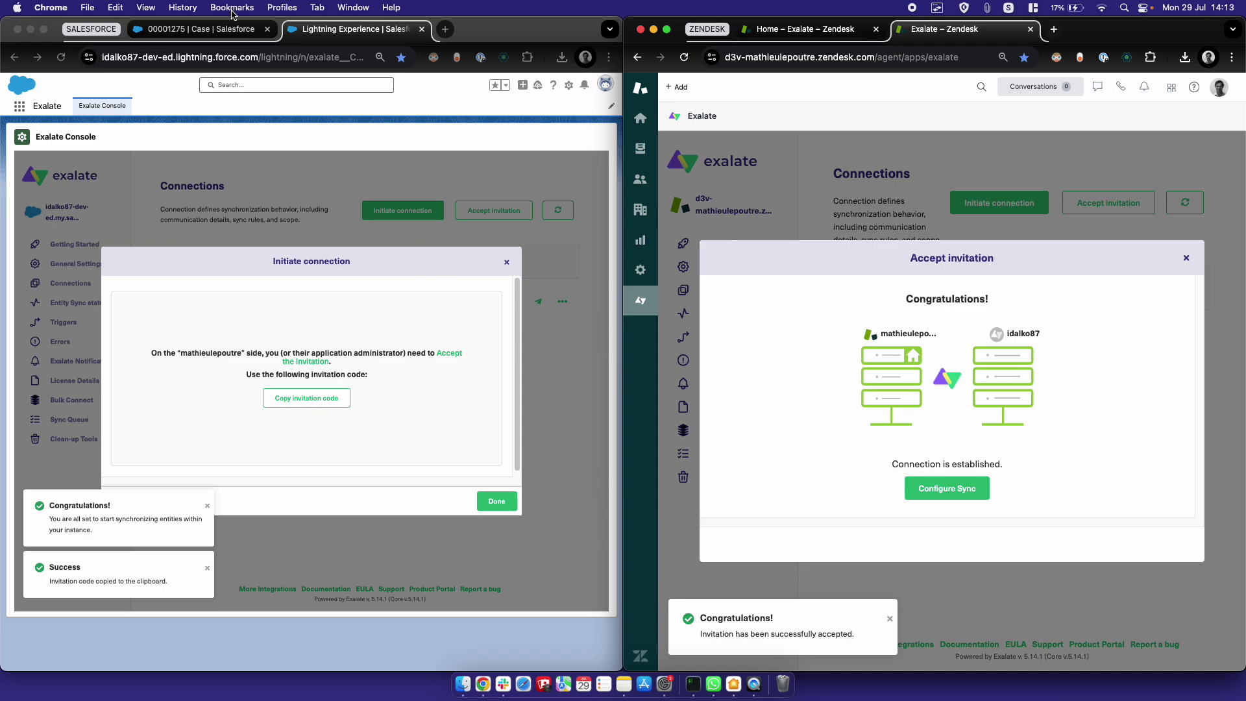
Check the Exalate synchronization status on the new Salesforce case, and return to the Exalate console
left_click(230, 29)
key("Escape")
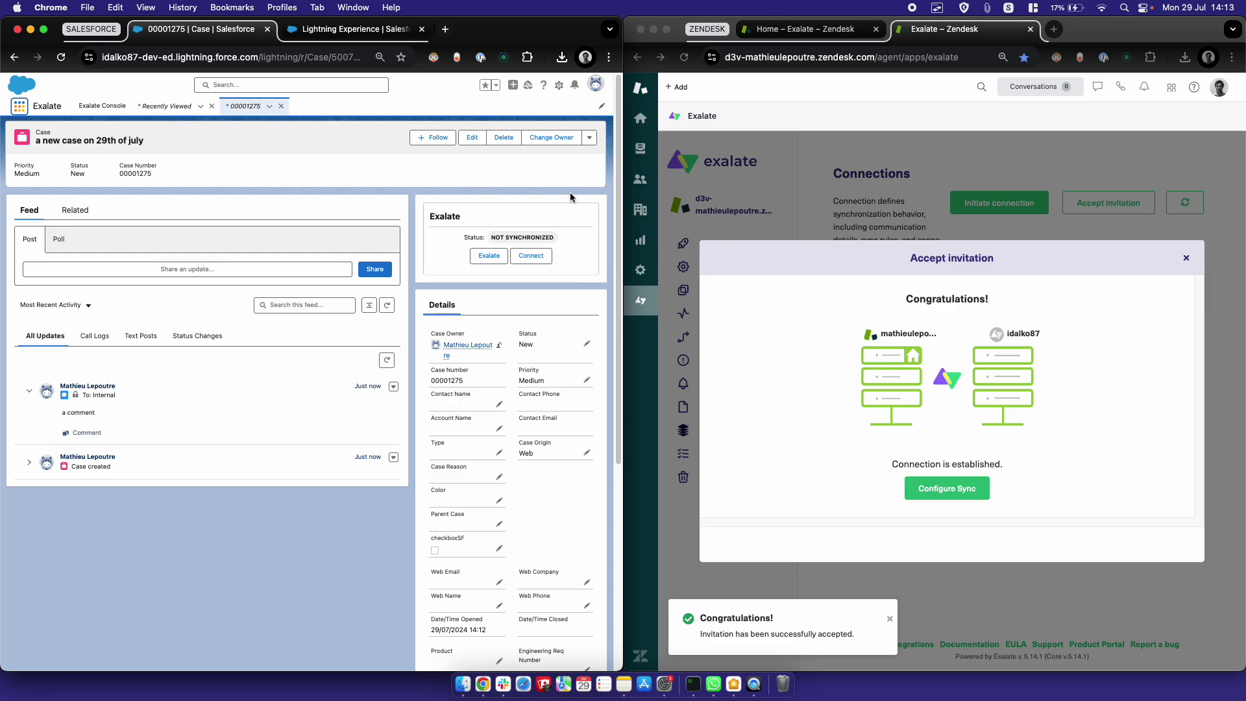
left_click_drag(474, 239, 547, 239)
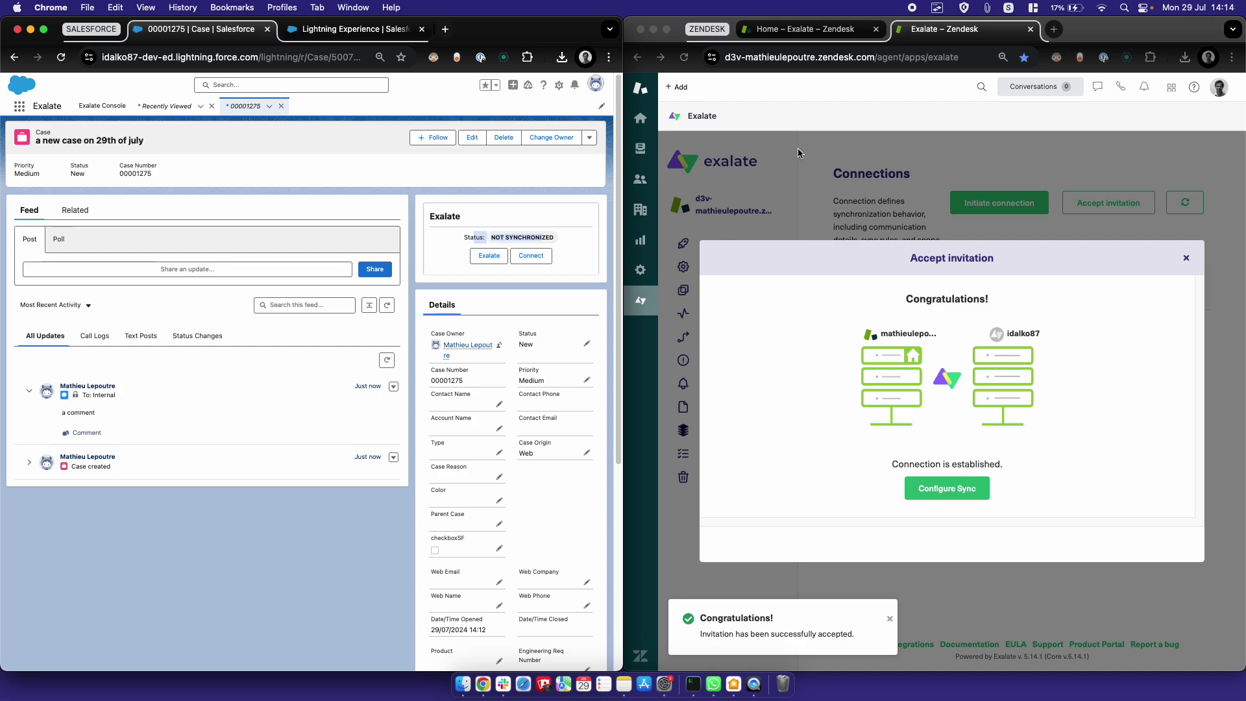
left_click(356, 32)
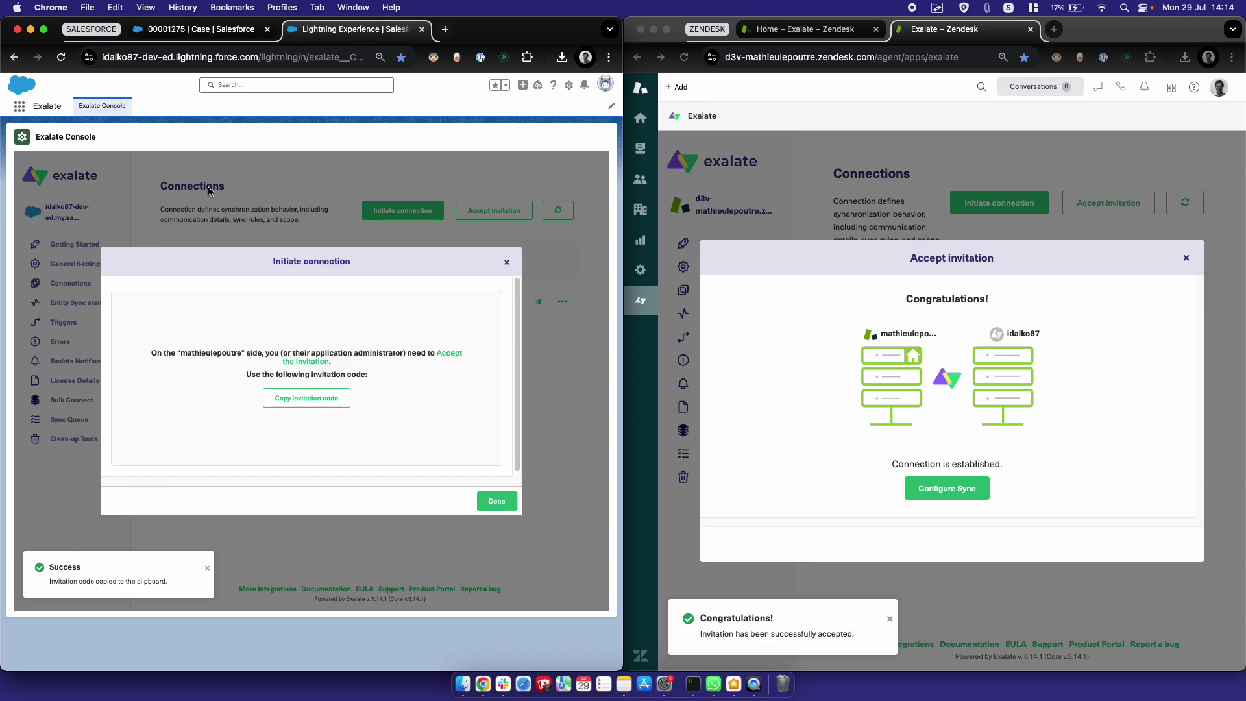
Start a new trigger in Salesforce's Exalate console and apply it to the Case entity type
left_click(208, 188)
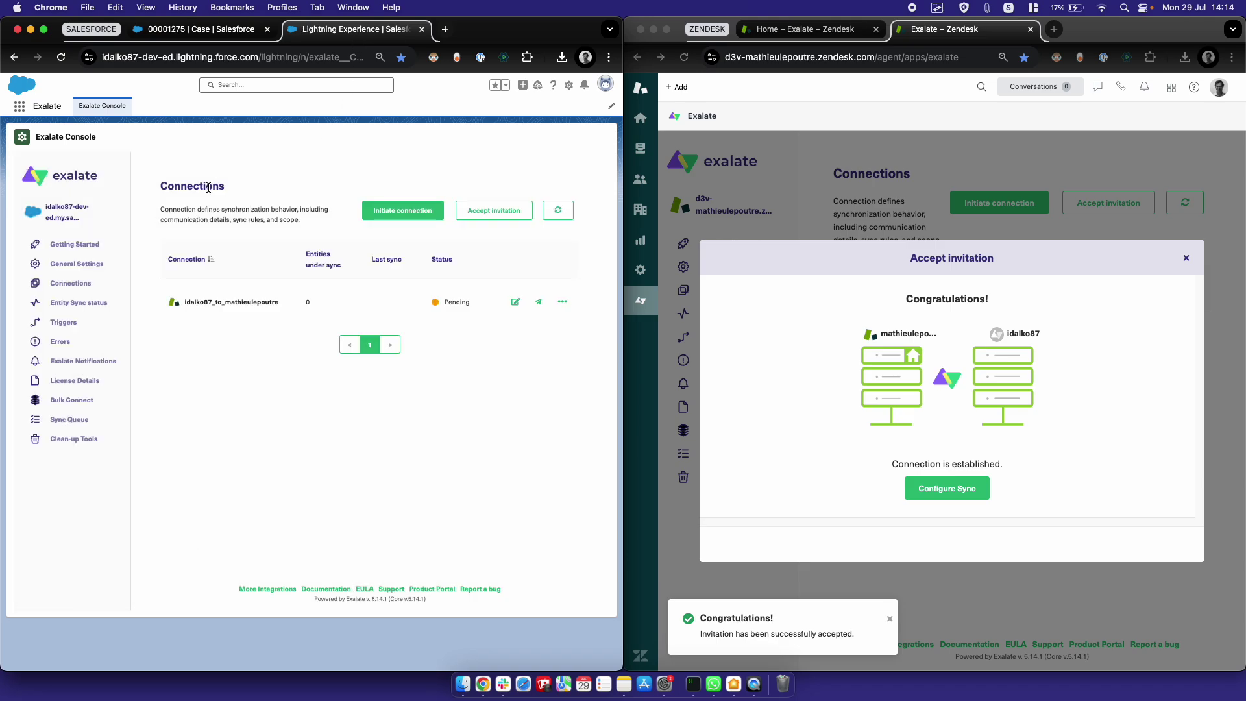
left_click(75, 325)
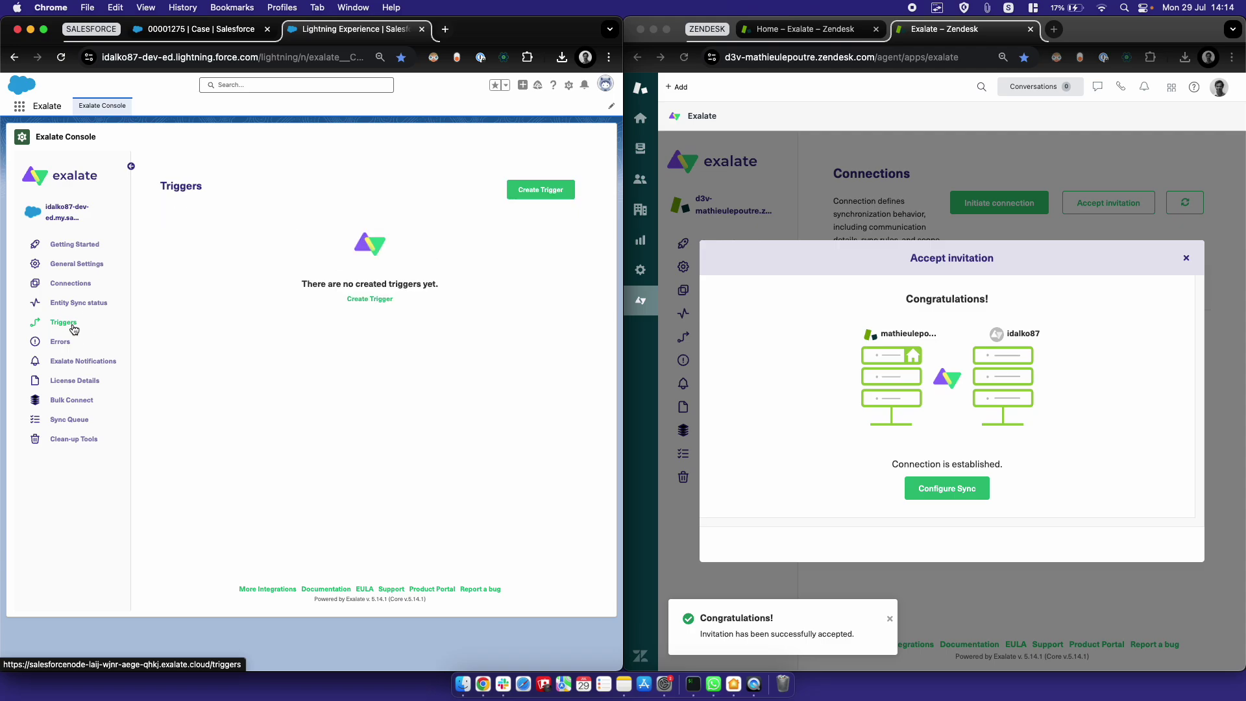
left_click(357, 300)
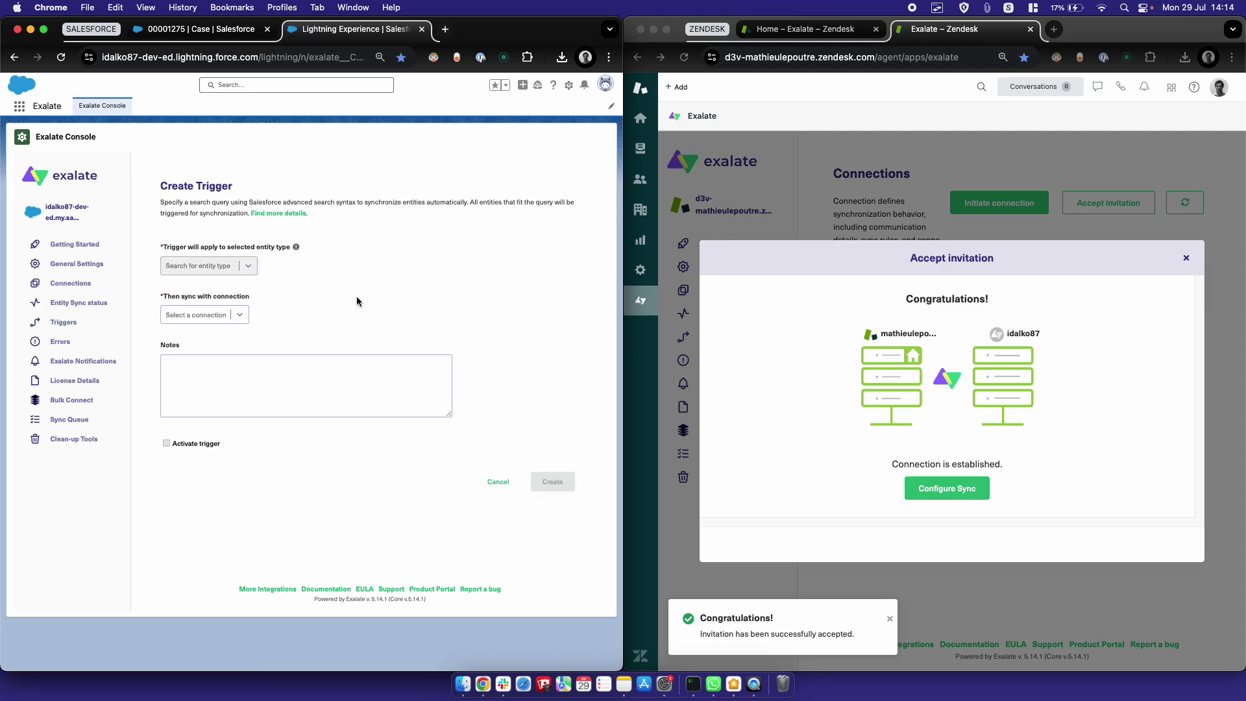
left_click(221, 267)
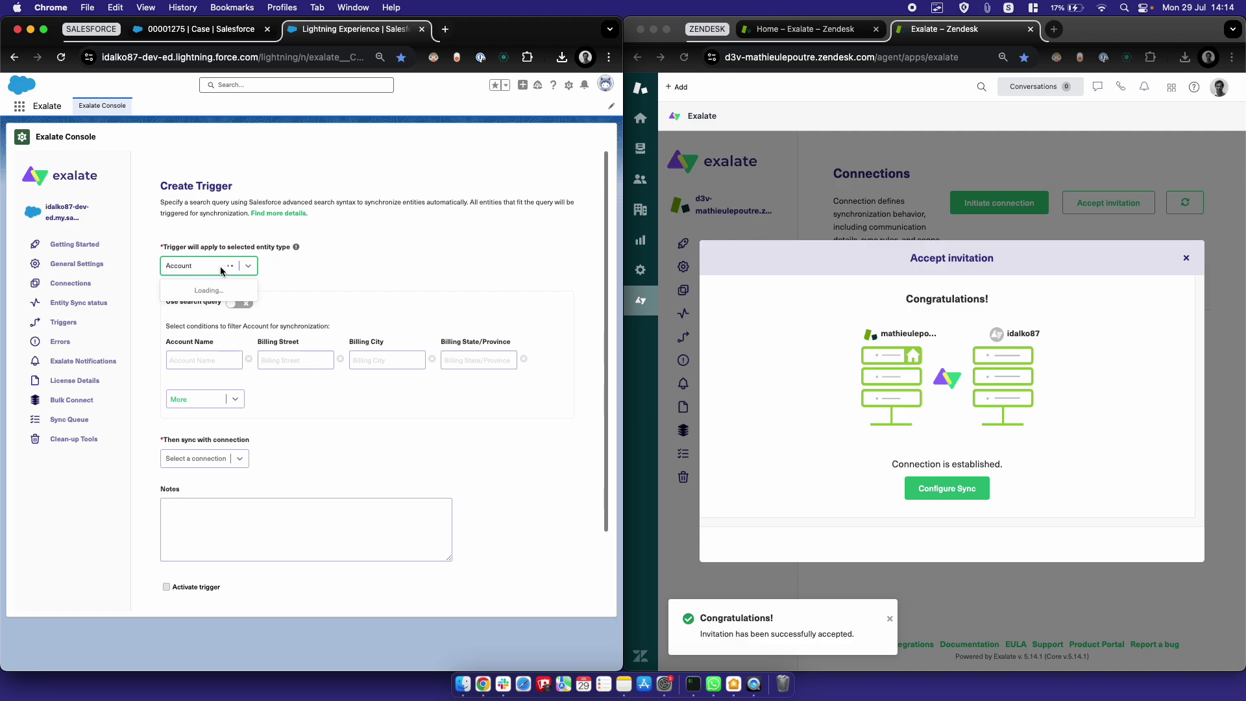
type("case")
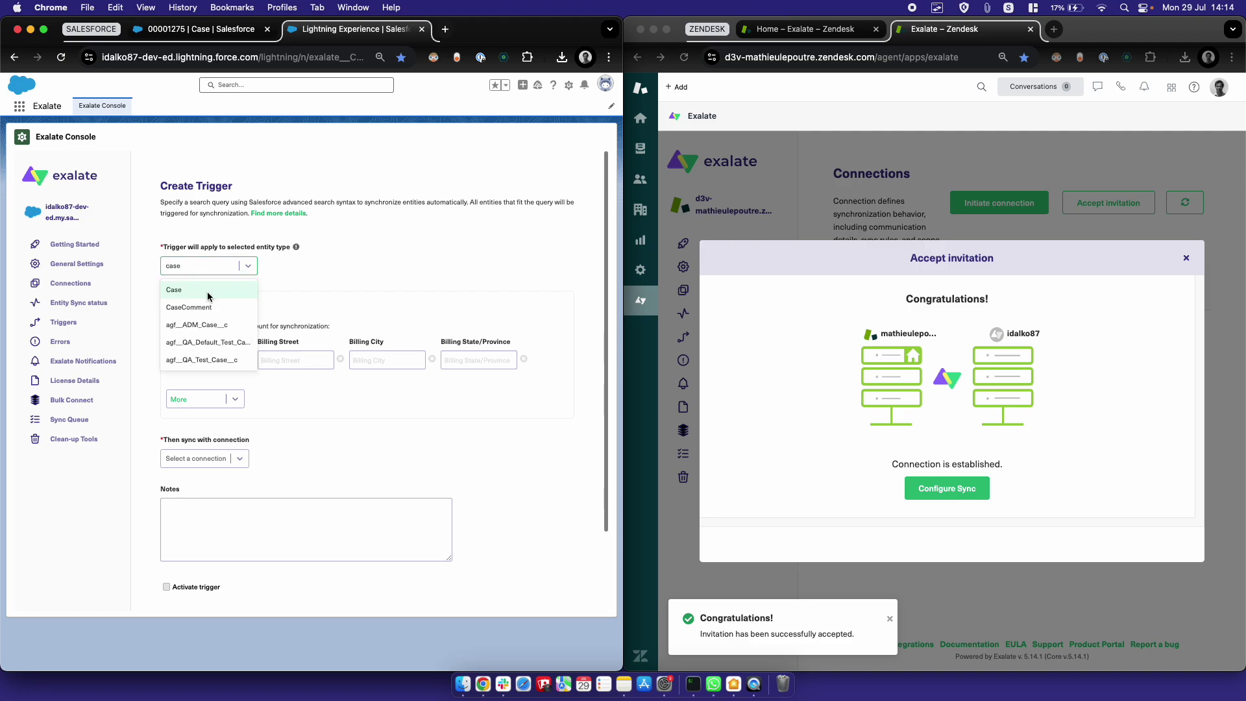
left_click(208, 291)
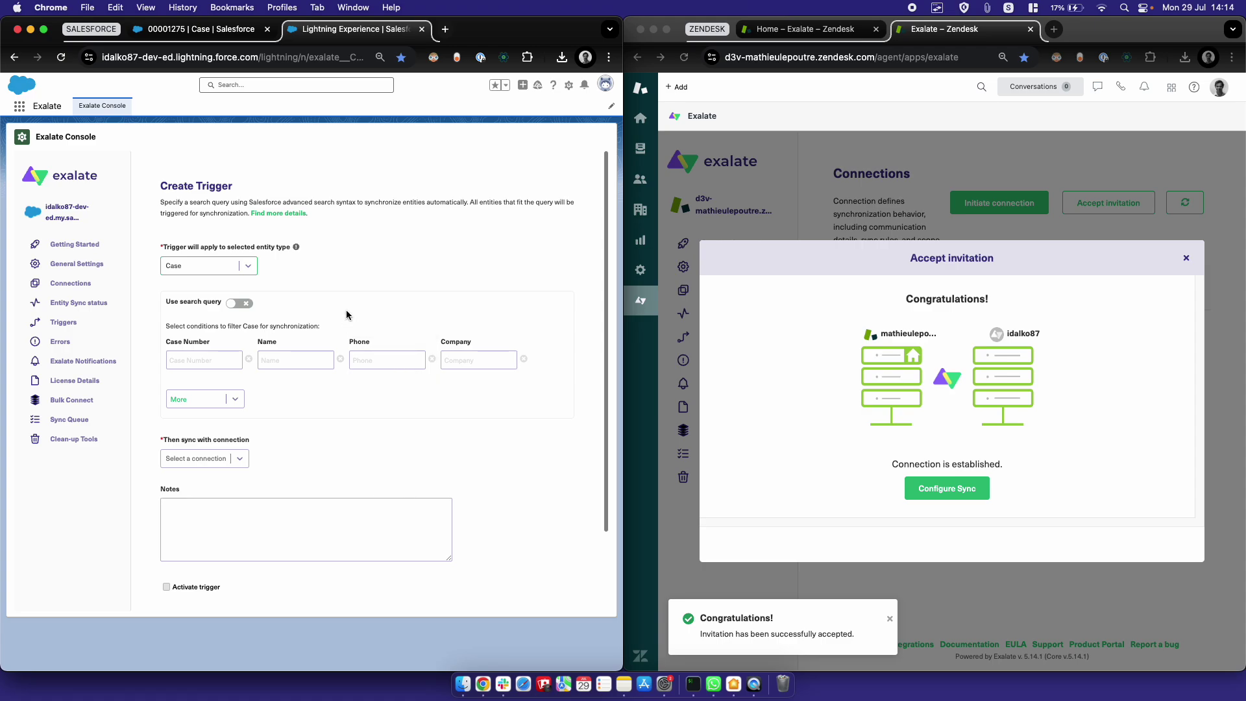
Filter the trigger to cases whose Company is exalate, keeping the search query option off
left_click(454, 360)
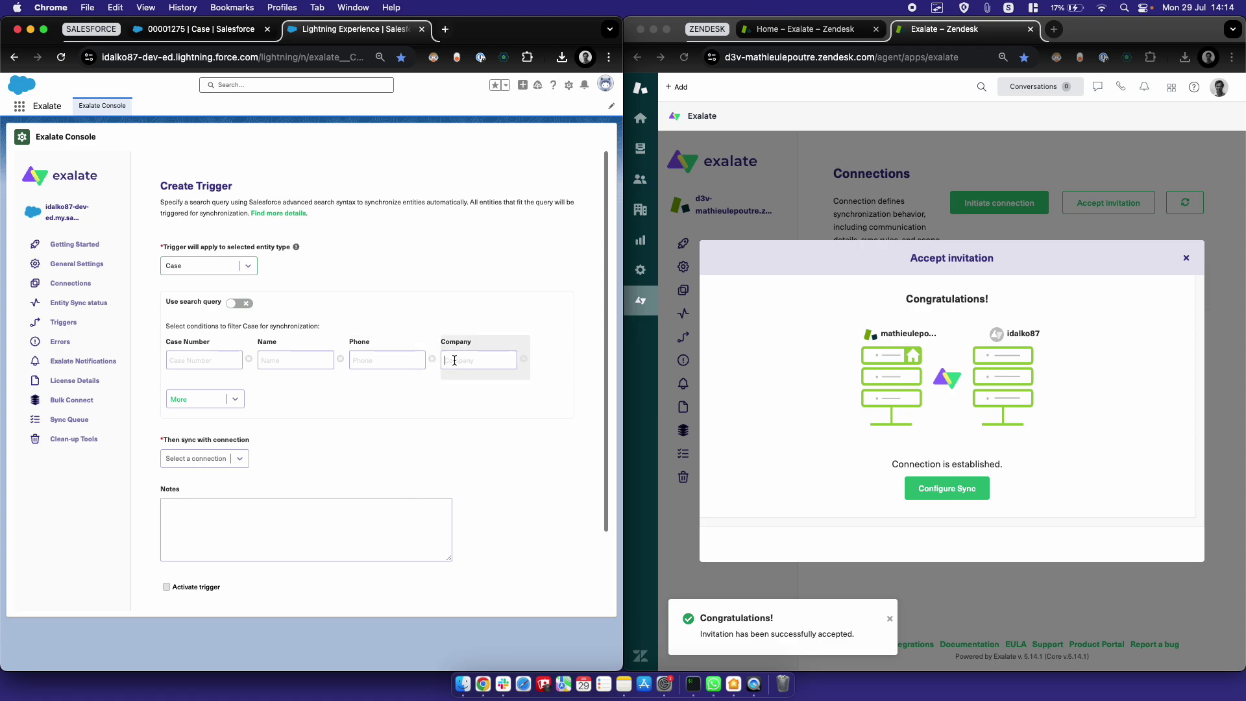
type("exalate")
double_click(460, 363)
left_click(342, 397)
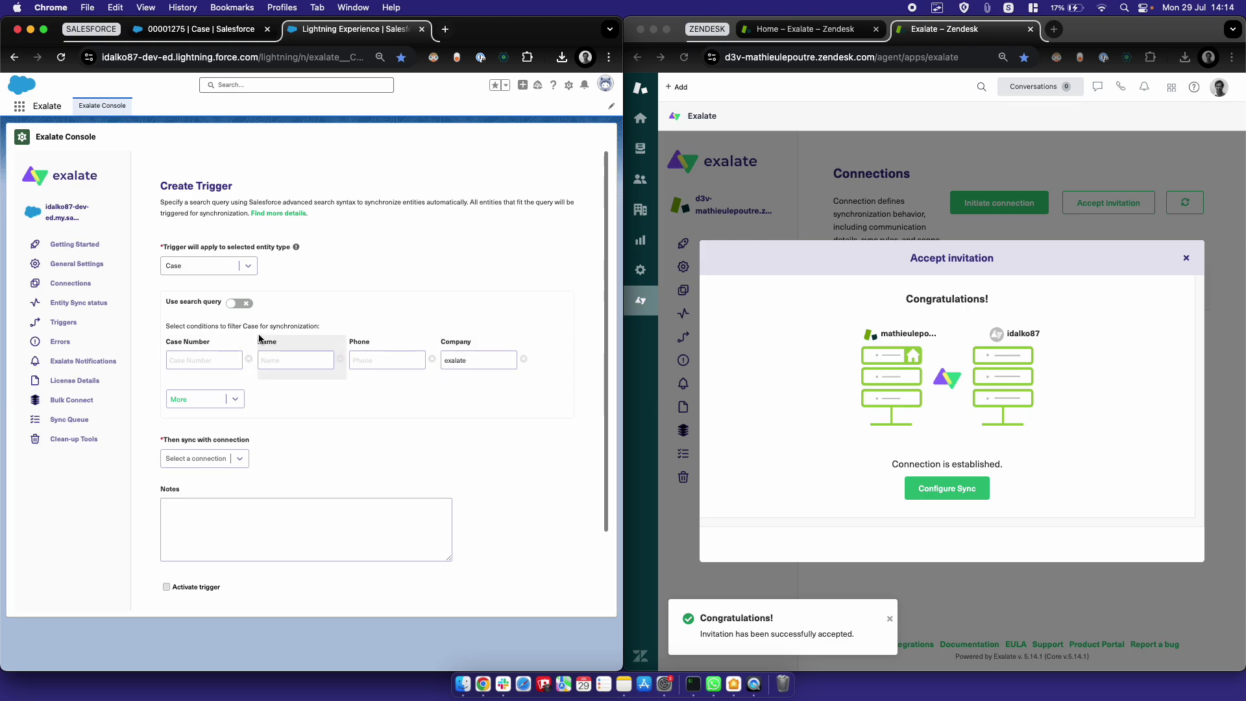
left_click(241, 304)
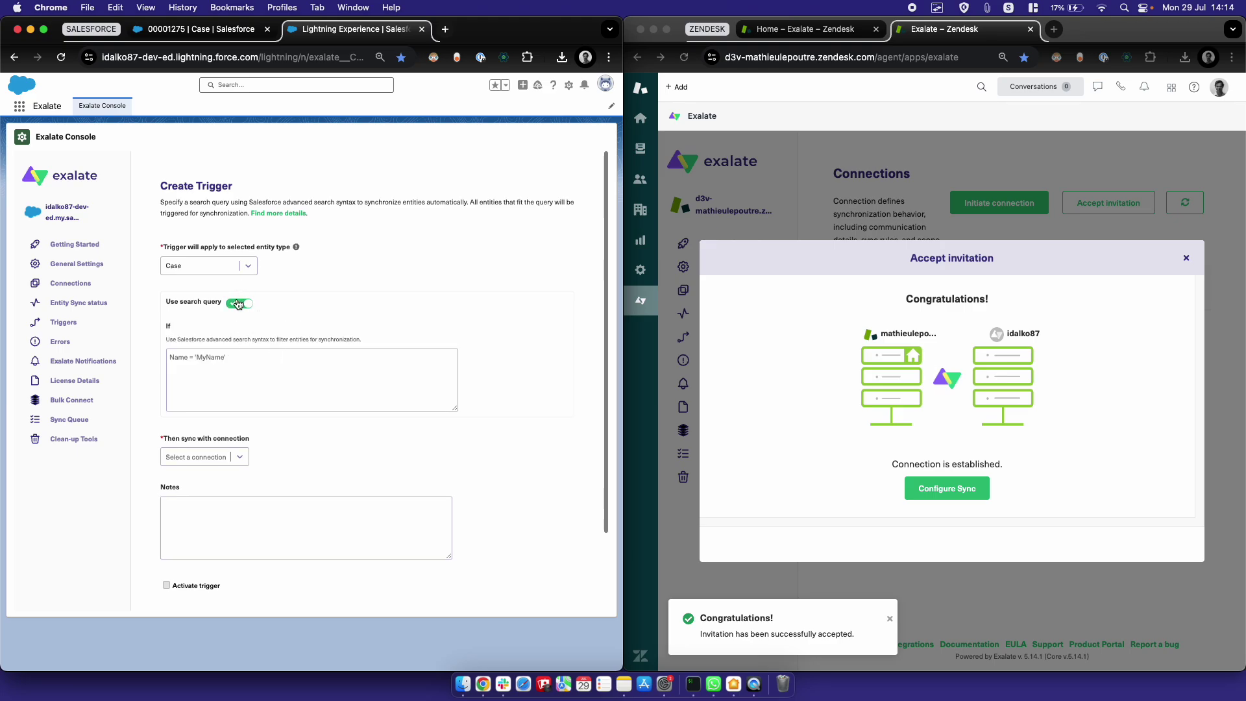
left_click(239, 304)
Choose the Salesforce-to-Zendesk connection for the trigger, activate it, and create the trigger
scroll(357, 470, "down", 3)
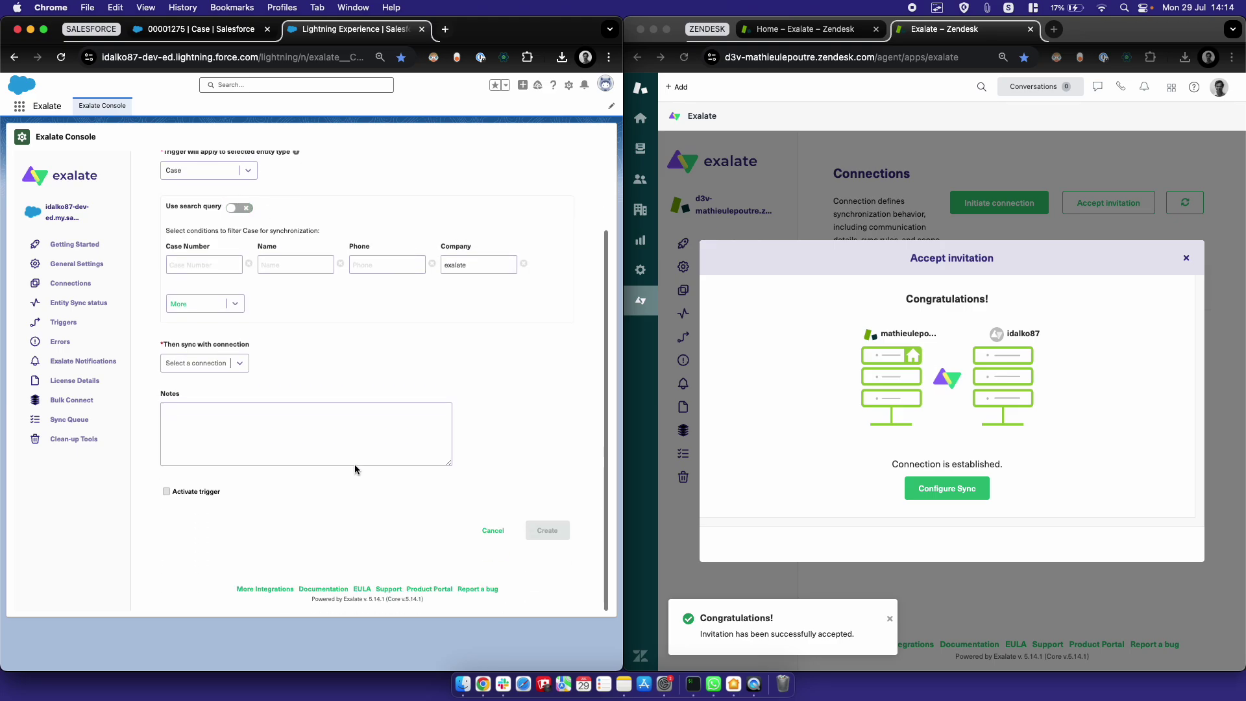
left_click(225, 363)
left_click(198, 387)
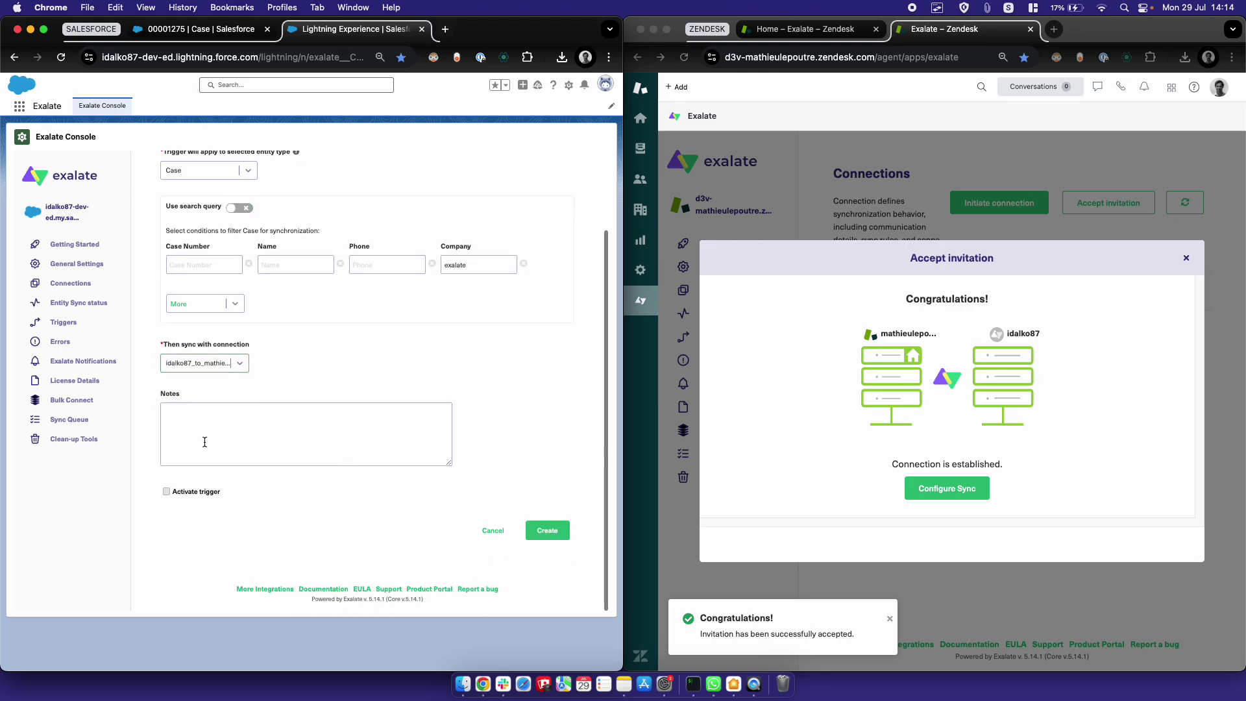
left_click(167, 492)
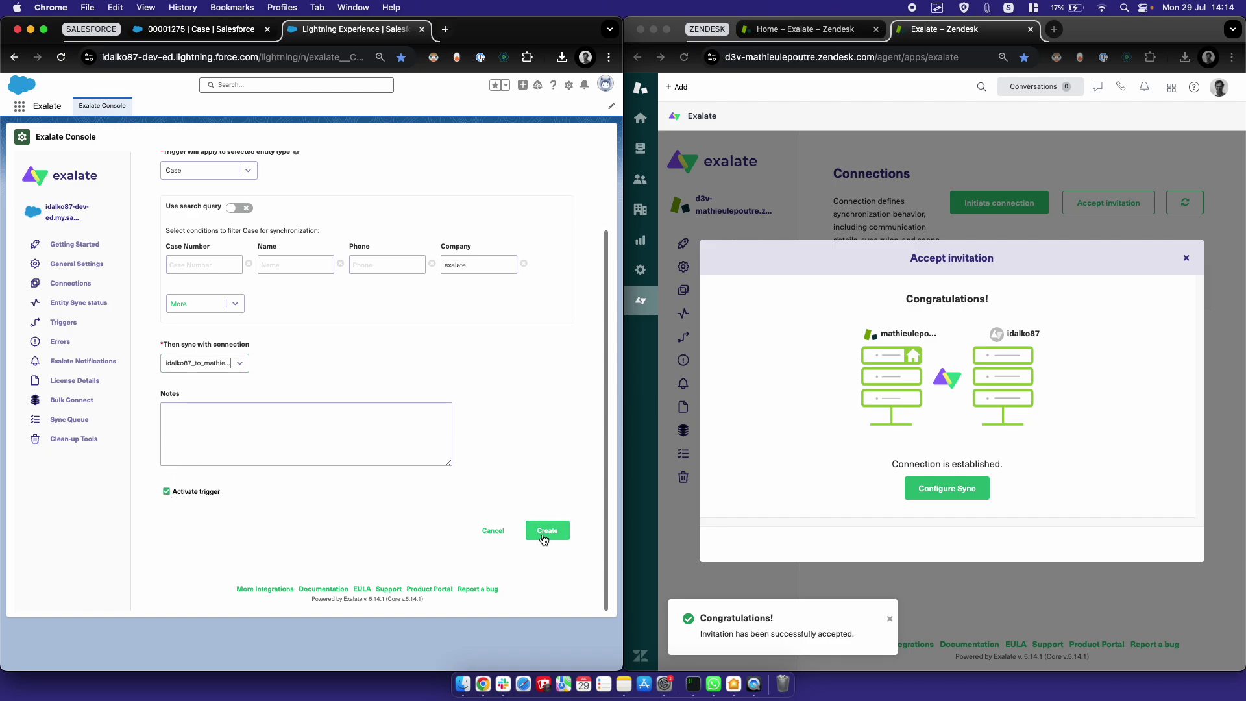
left_click(545, 530)
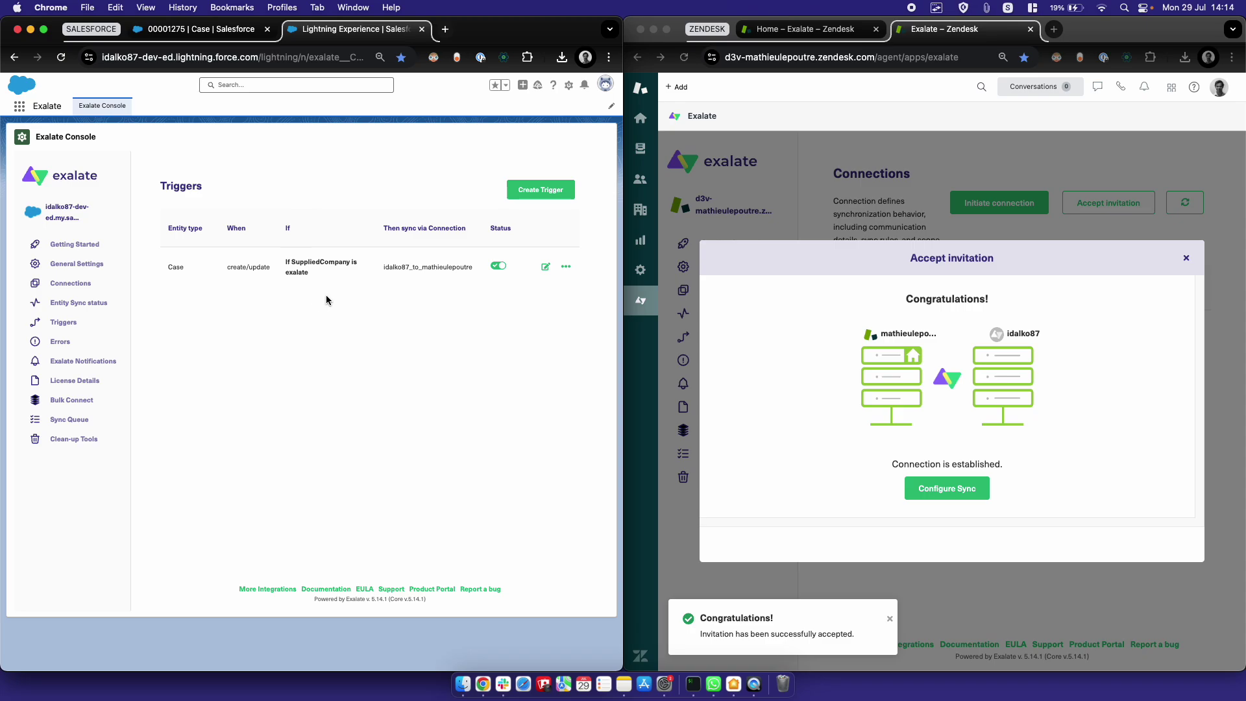
Review the Case trigger's Bulk Exalate option and dismiss it without starting the synchronization
double_click(261, 267)
left_click(565, 267)
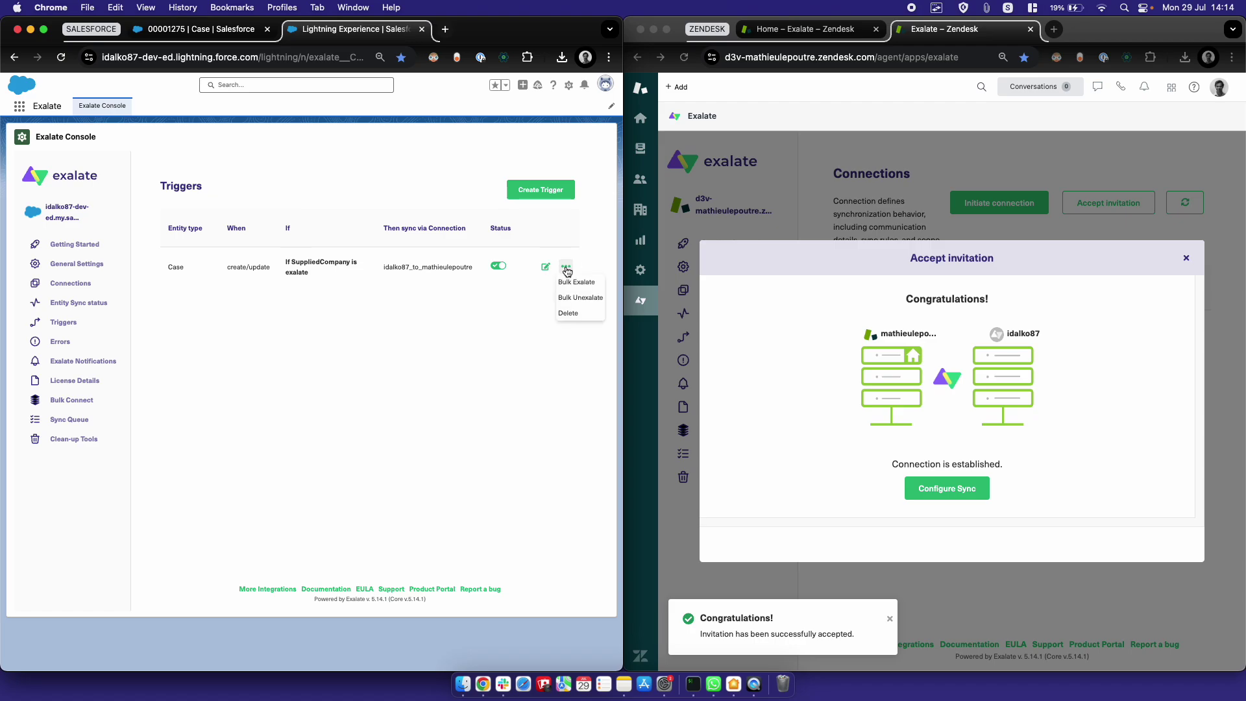
left_click(572, 283)
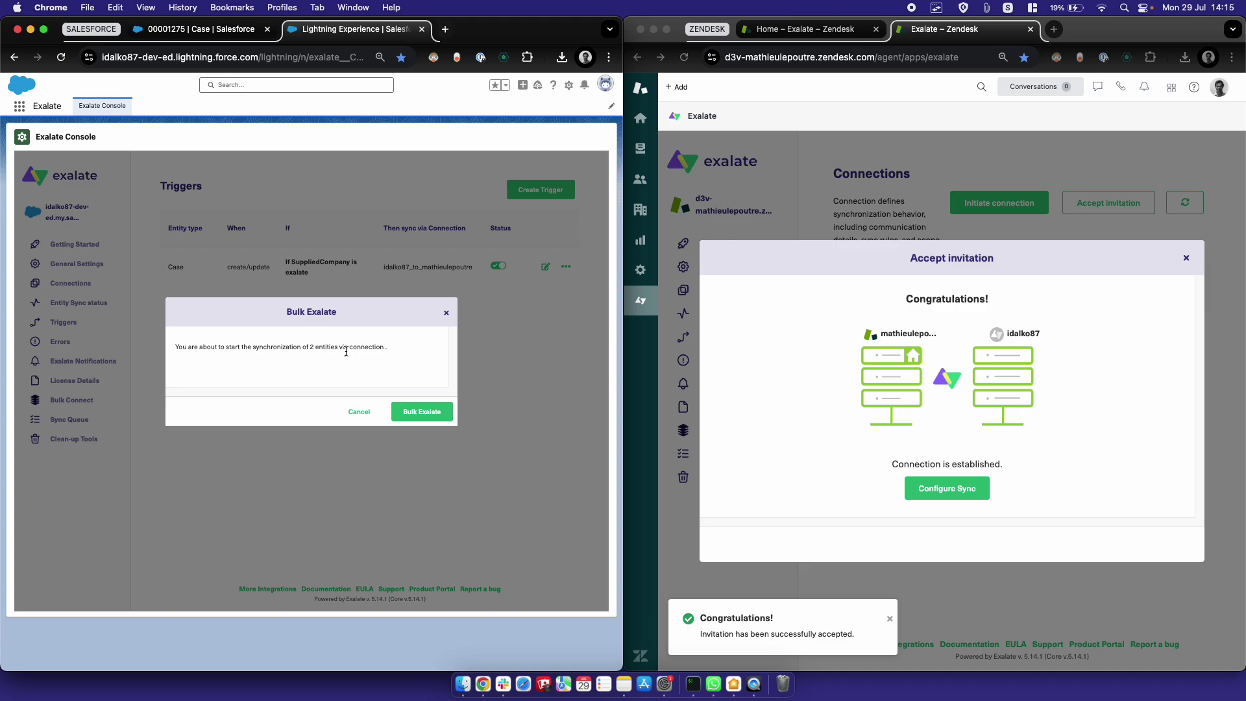
left_click(446, 314)
Set Web Company to exalate on the Salesforce case "a new case on 29th of july" and save it
left_click(220, 32)
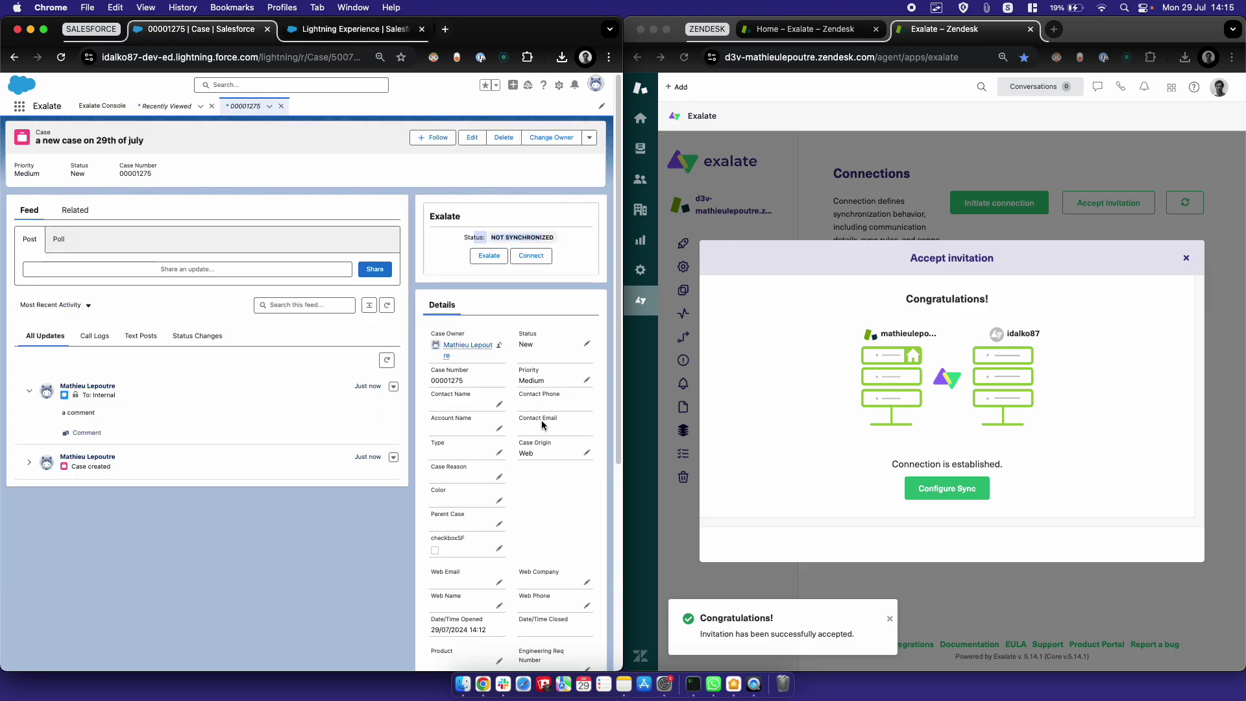
scroll(585, 427, "down", 3)
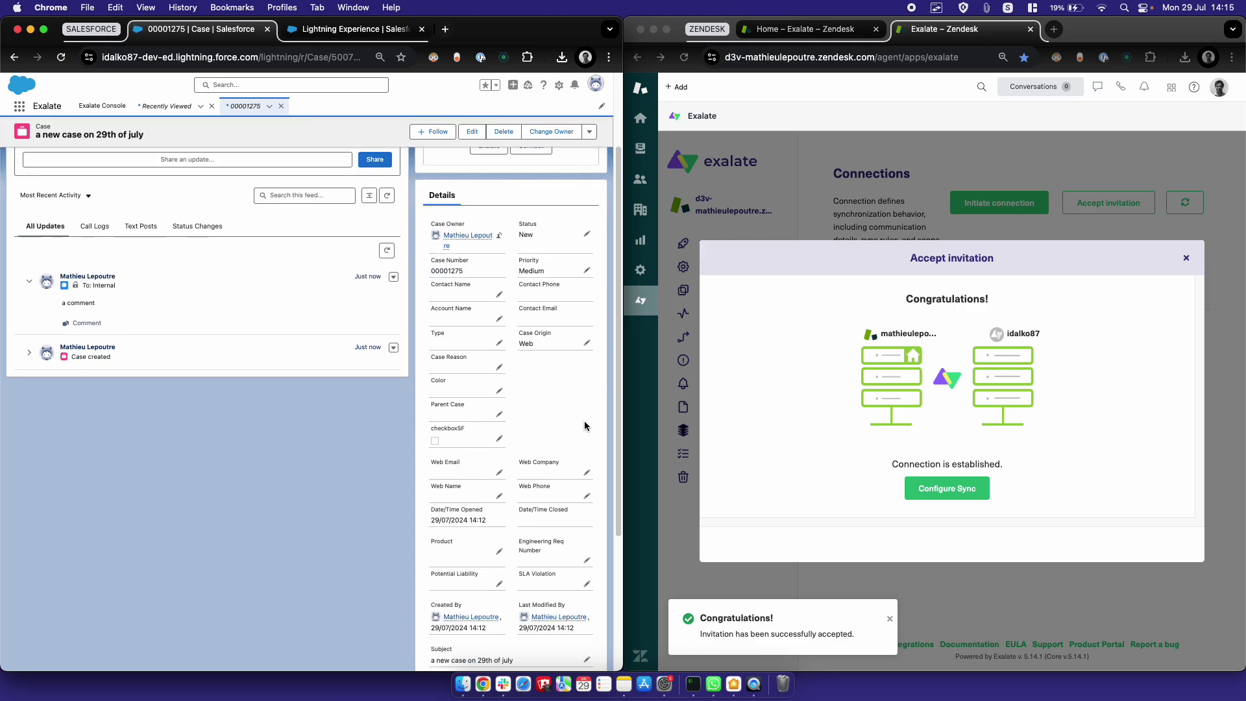
left_click(586, 472)
type("exalate")
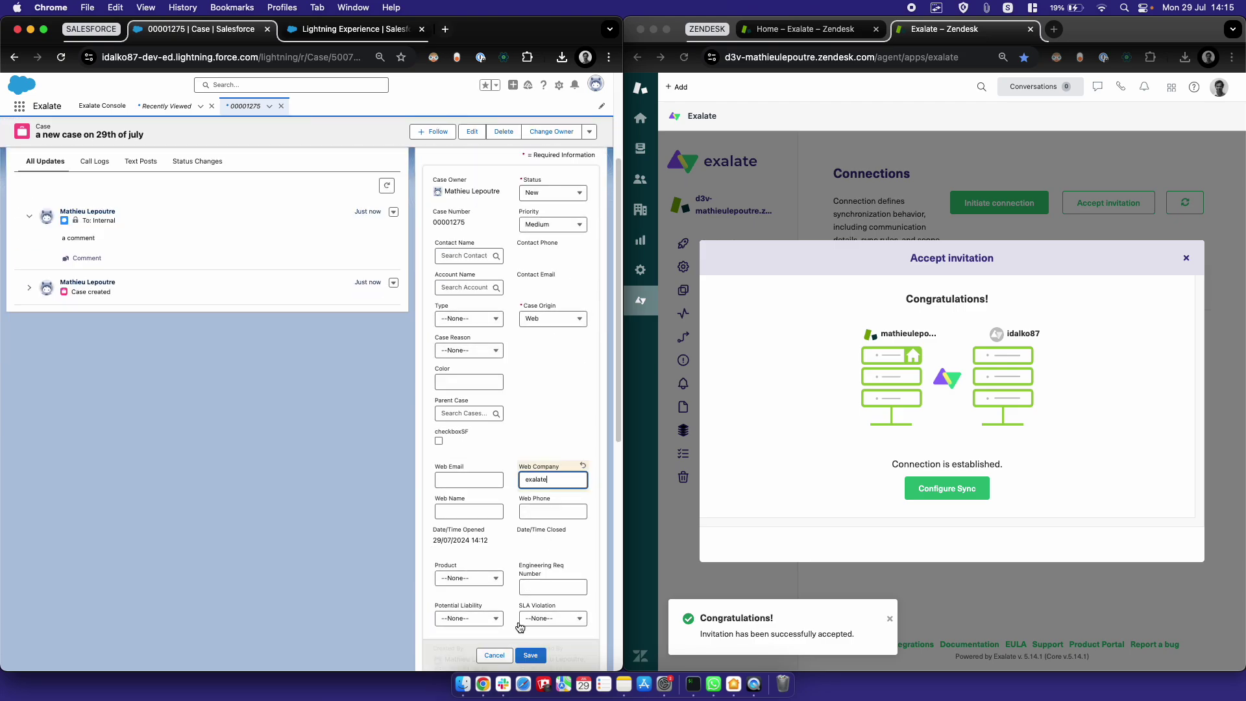
left_click(530, 655)
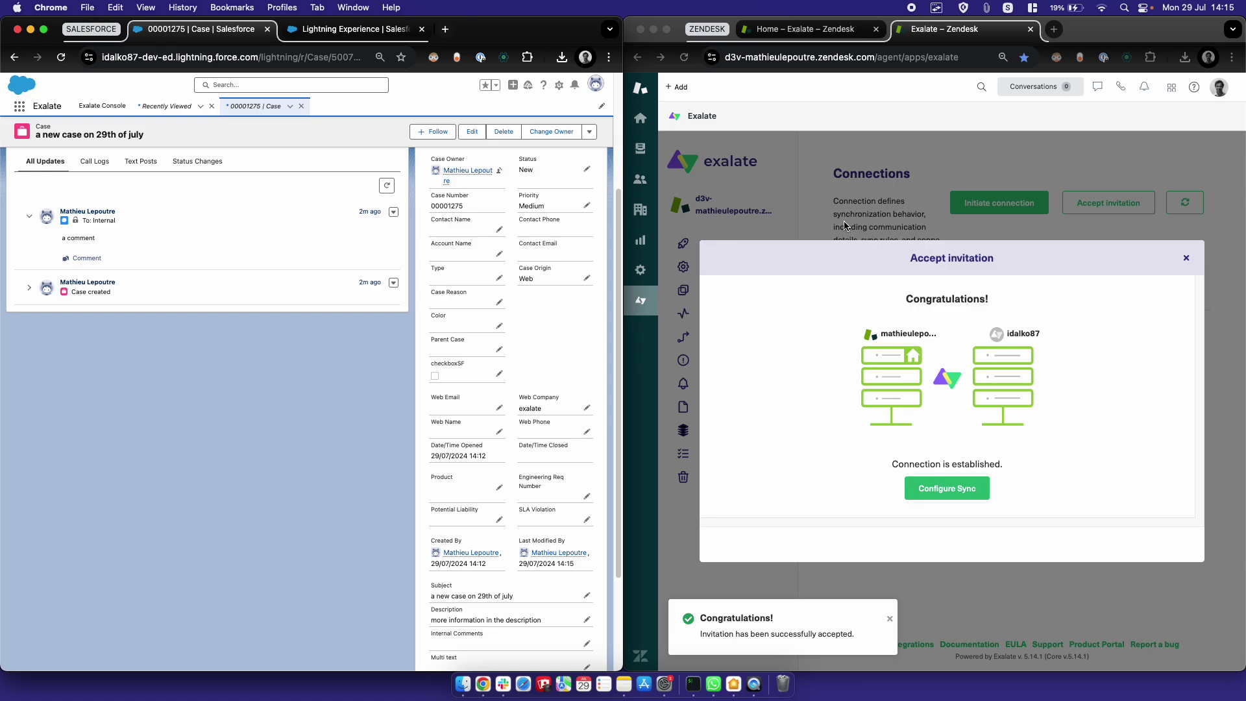
Open the synced ticket "a new case on 29th of july" in Zendesk's unsolved tickets and check the refreshed Salesforce case's Exalate status
left_click(915, 231)
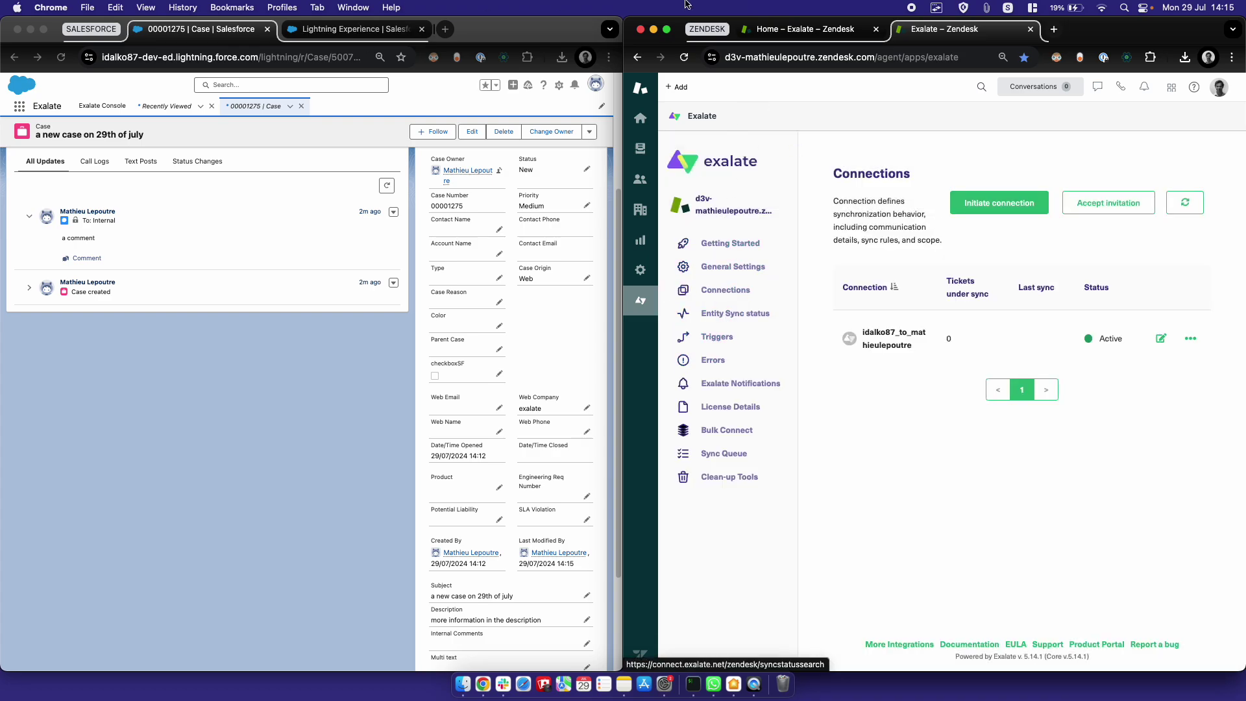
left_click(805, 29)
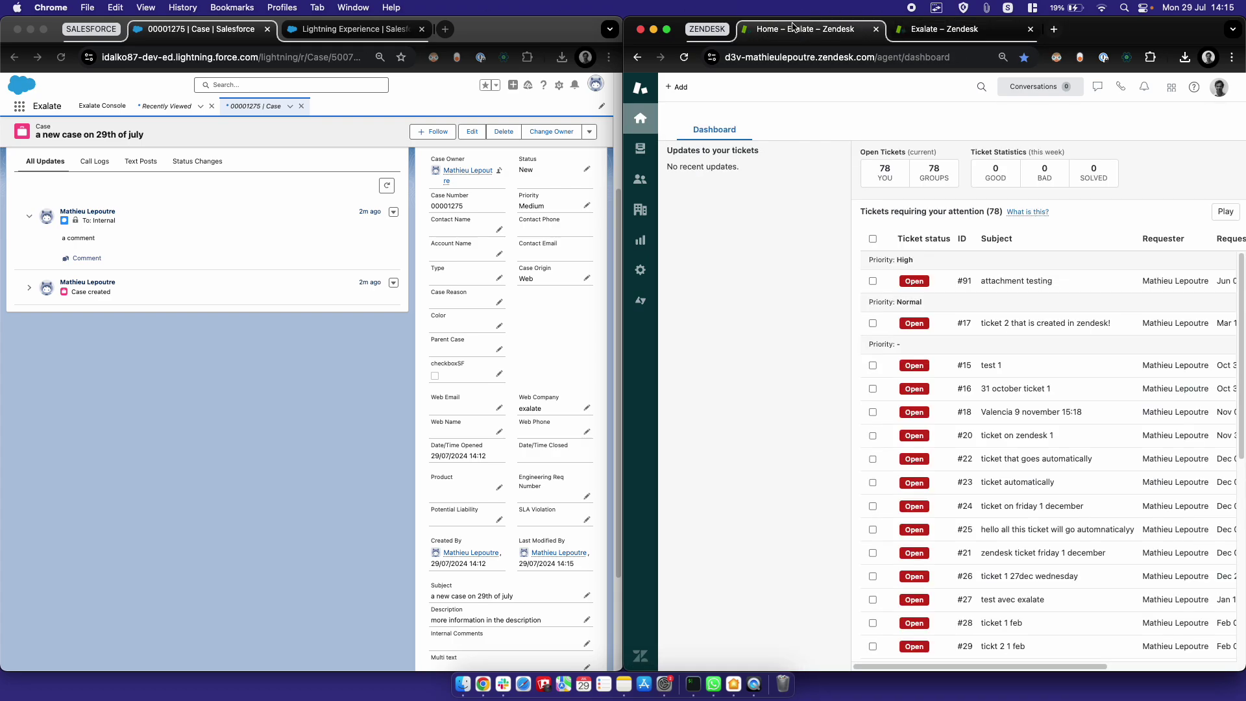
left_click(685, 57)
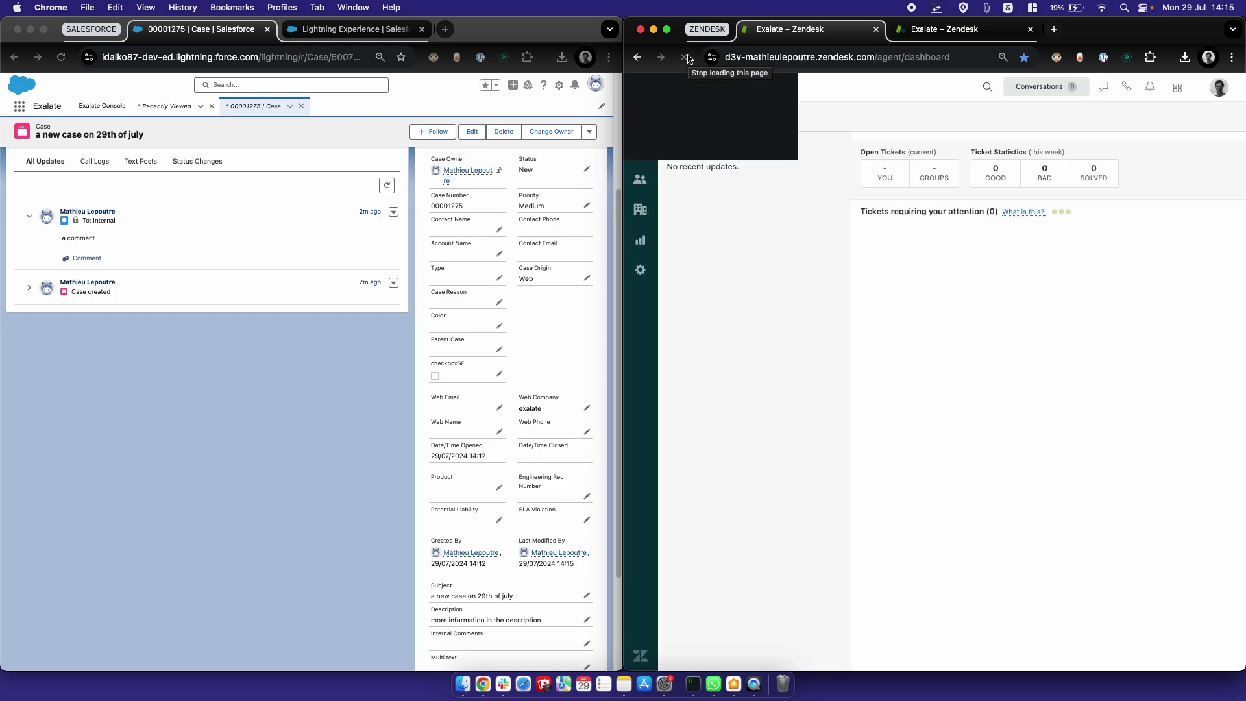
left_click(639, 149)
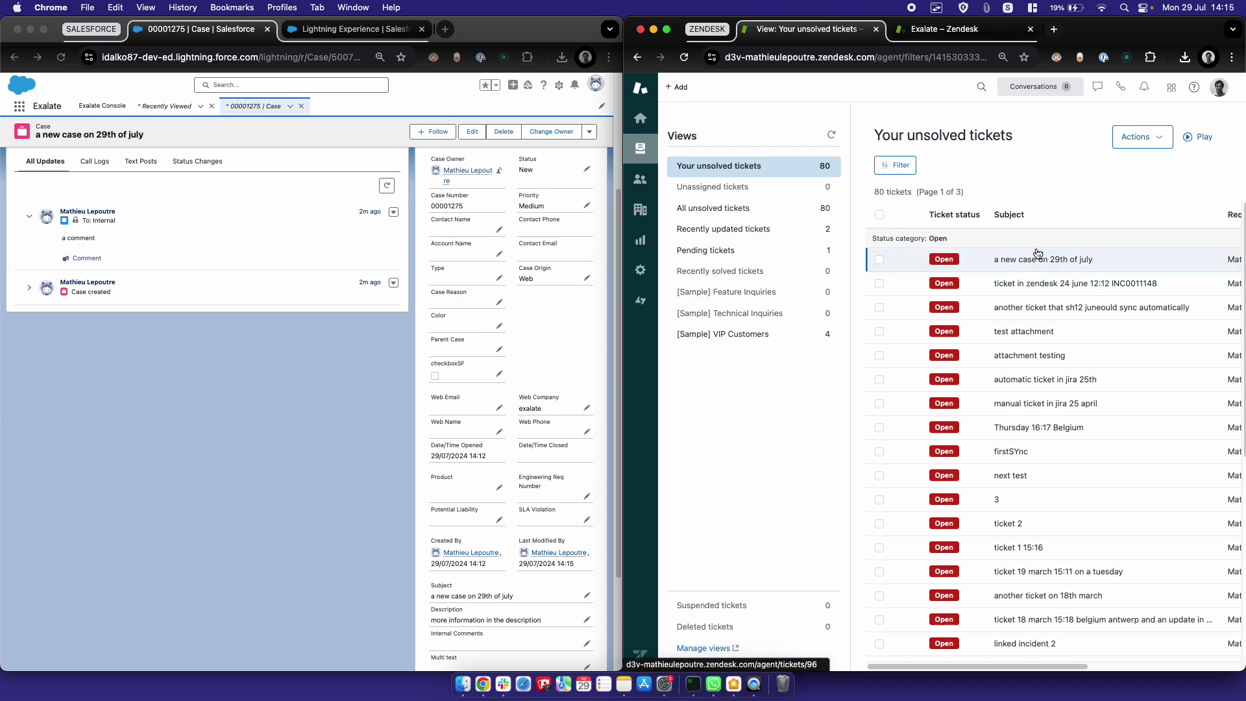
left_click(1034, 258)
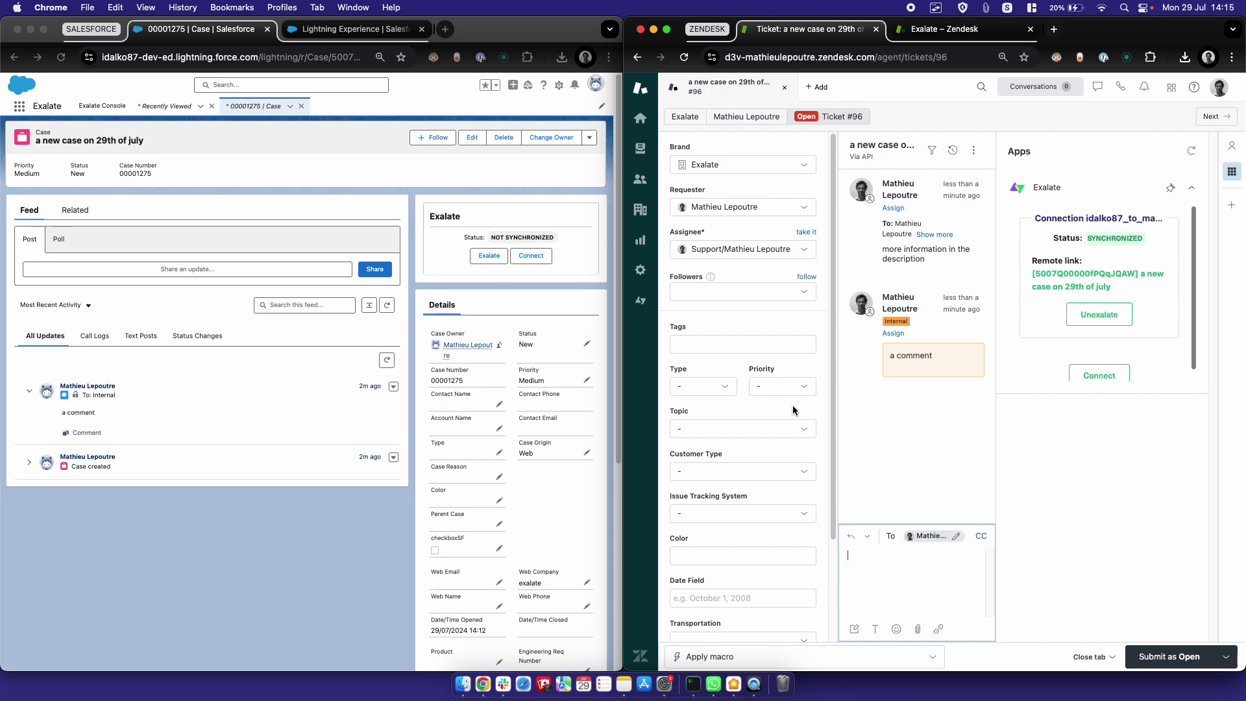
left_click(62, 58)
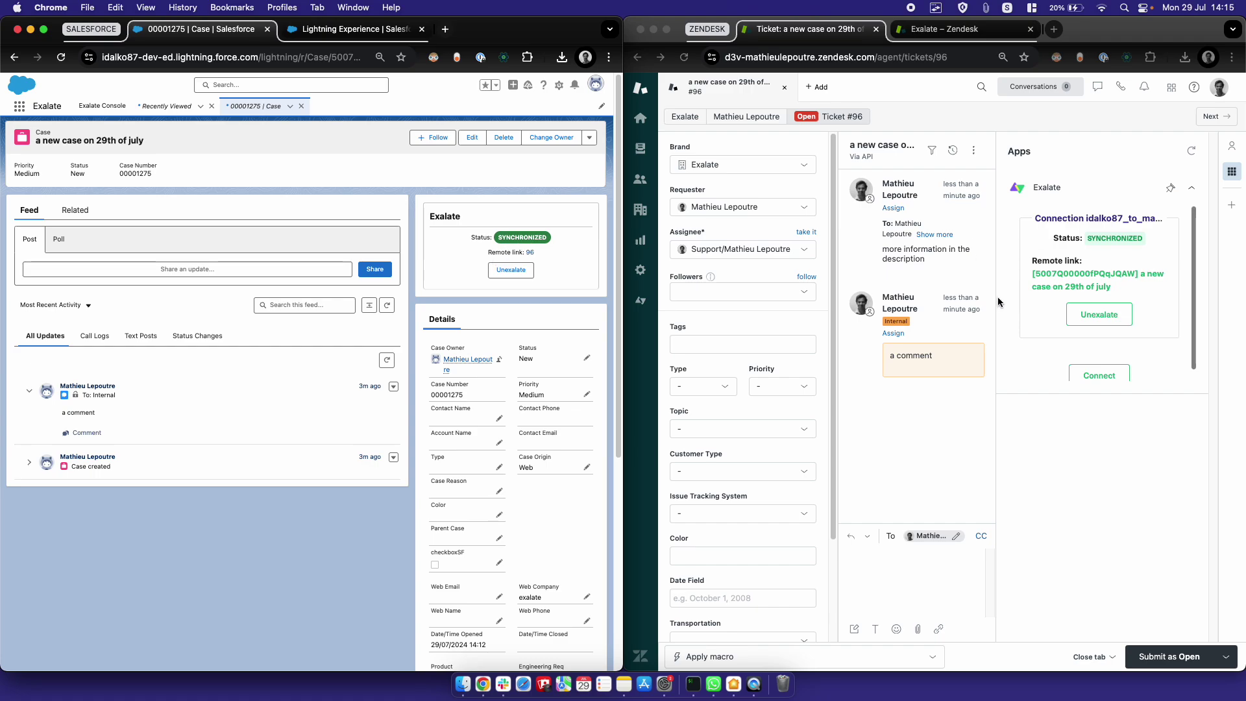
Submit the public reply "hello from zendesk" on the Zendesk ticket, keeping its status Open
left_click(1093, 491)
key("super+minus")
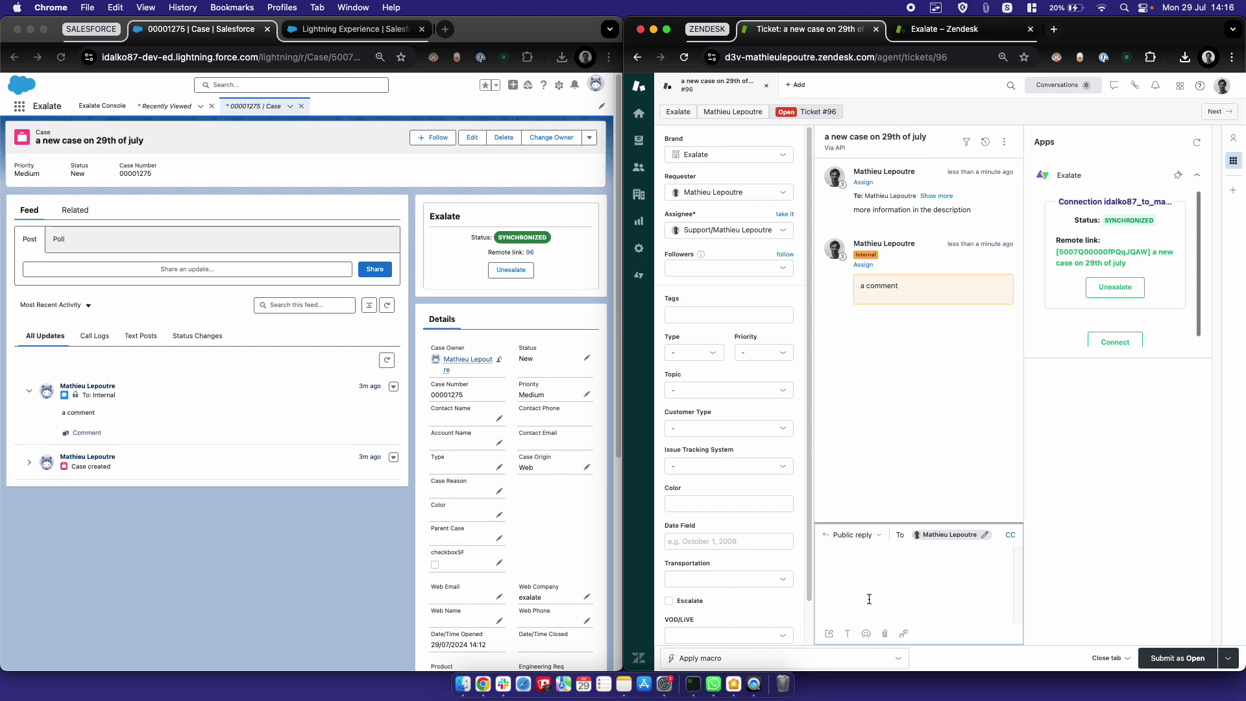
type("hello from zendesk")
left_click(1161, 656)
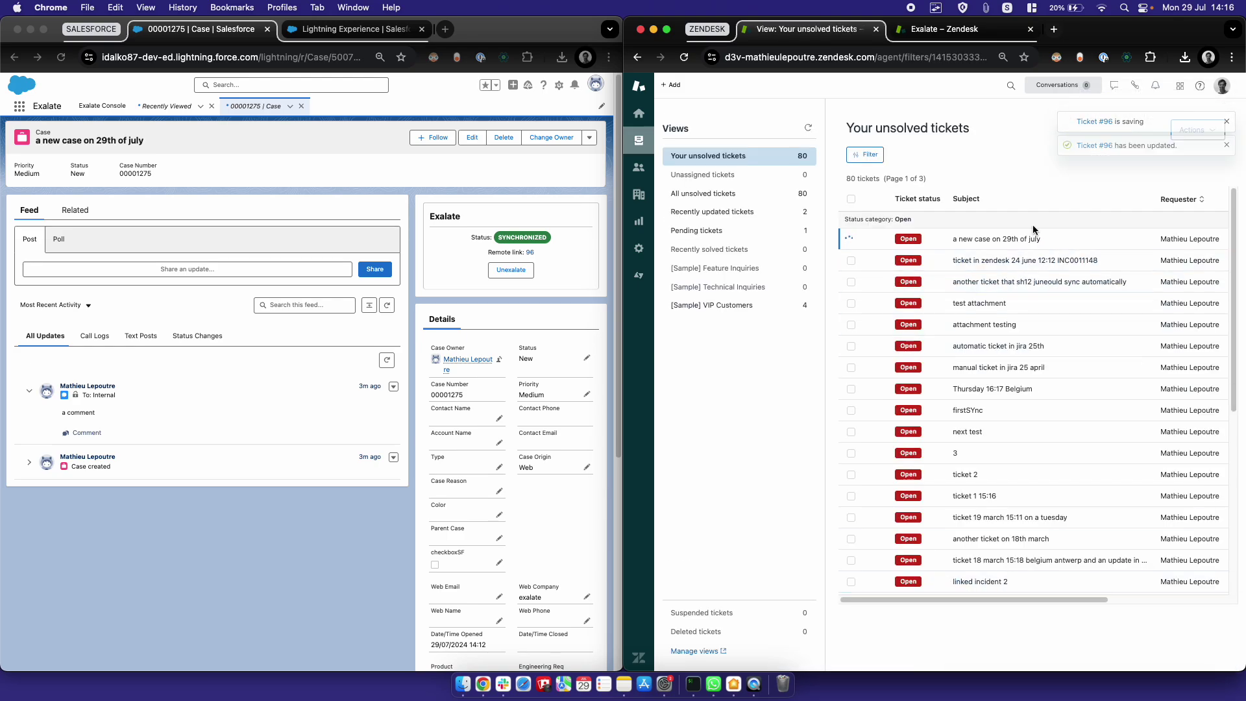
Reopen the Zendesk ticket and submit the reply "an attachment uploaded in zendesk" with 1.jpg from the Desktop attached
left_click(1008, 237)
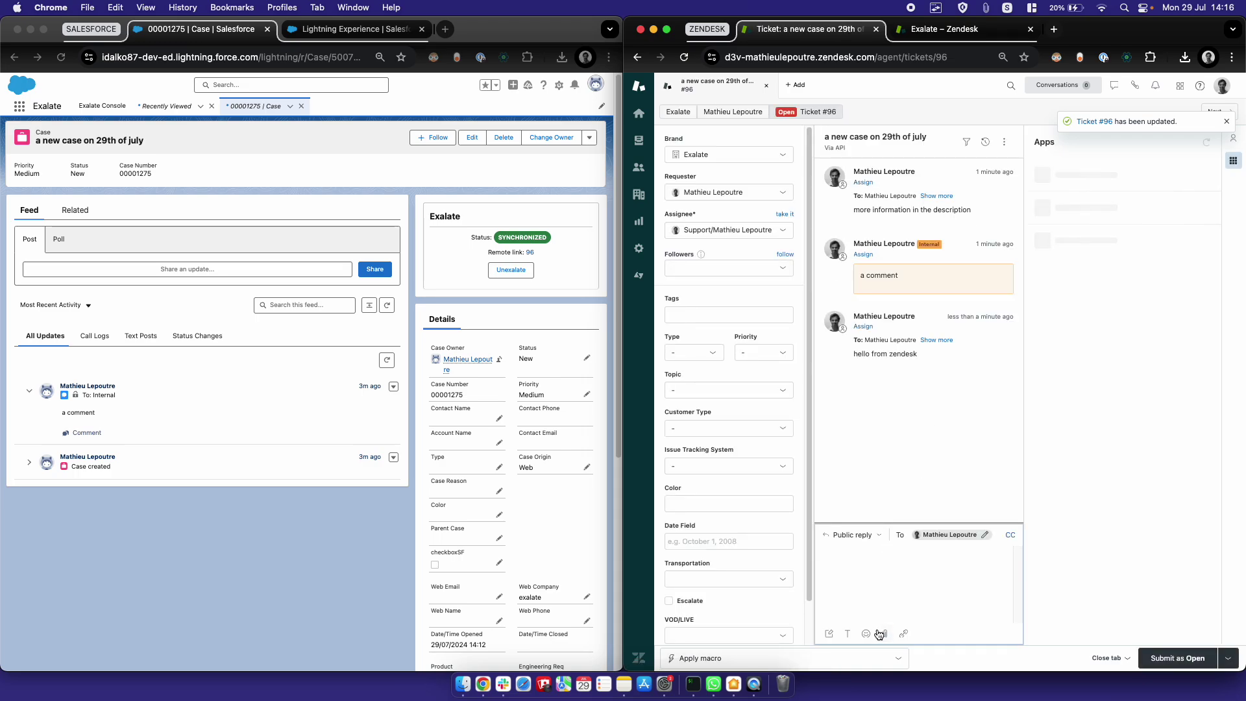
left_click(884, 634)
left_click(802, 250)
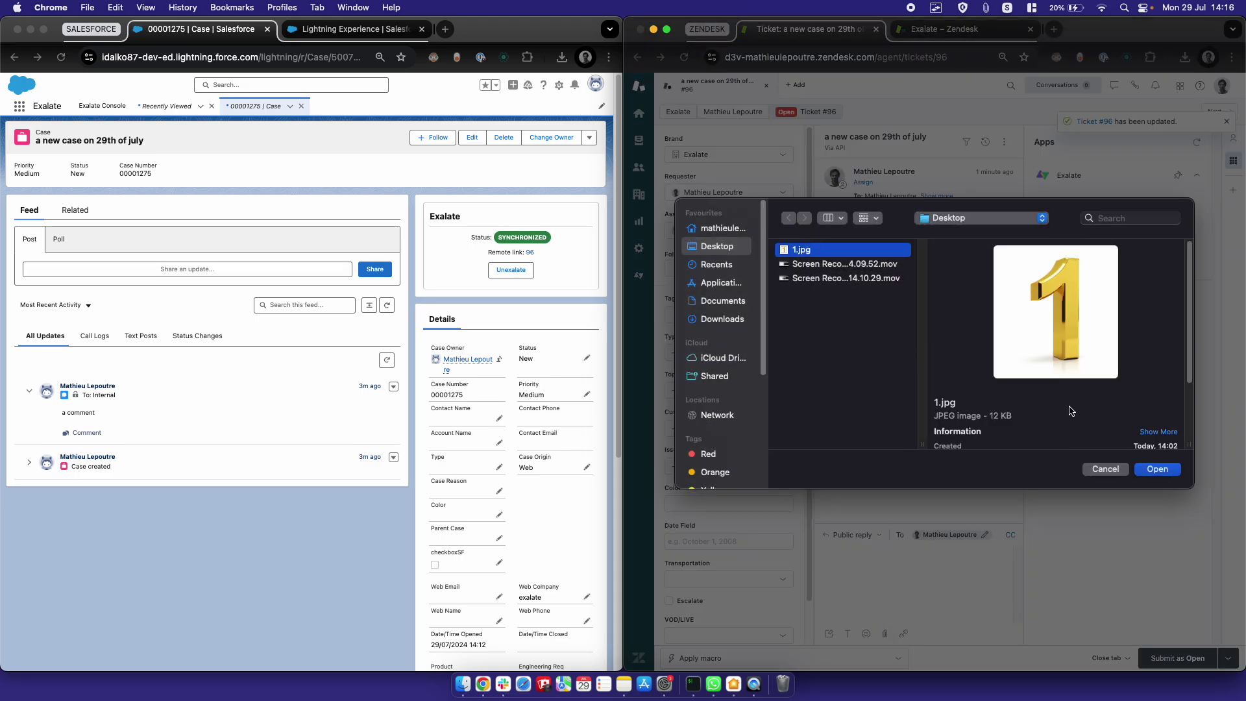
left_click(1158, 469)
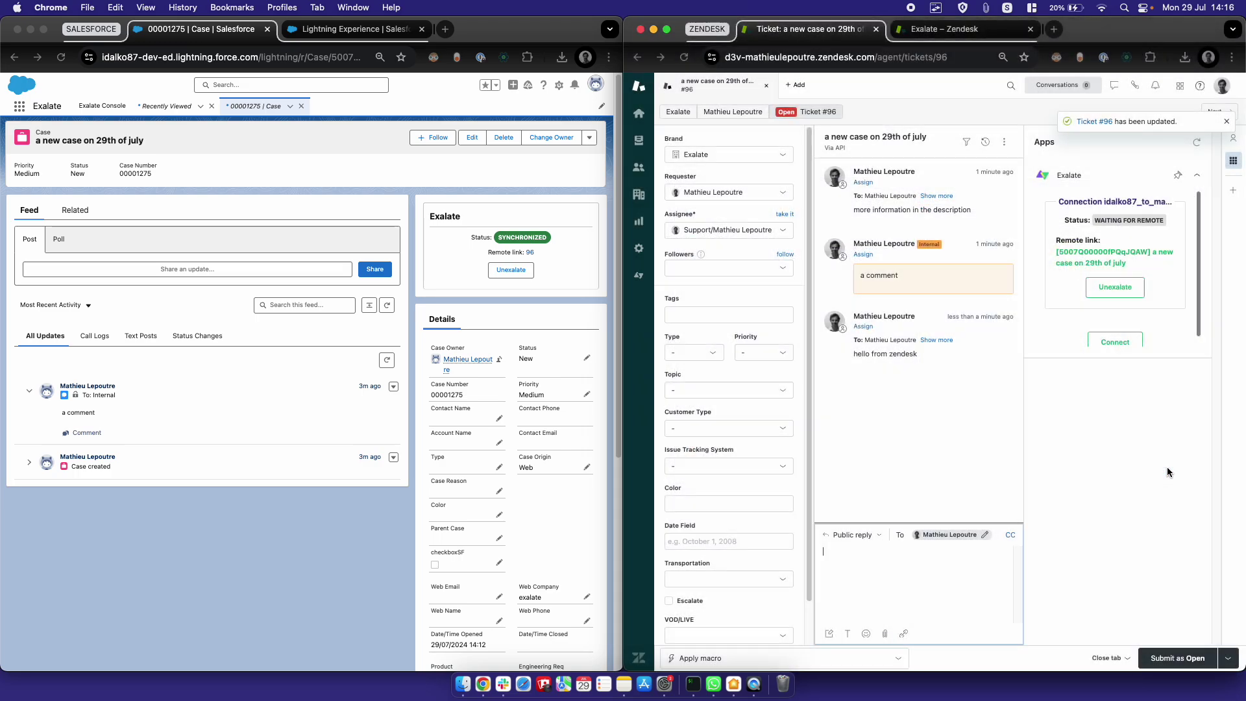
left_click(1177, 658)
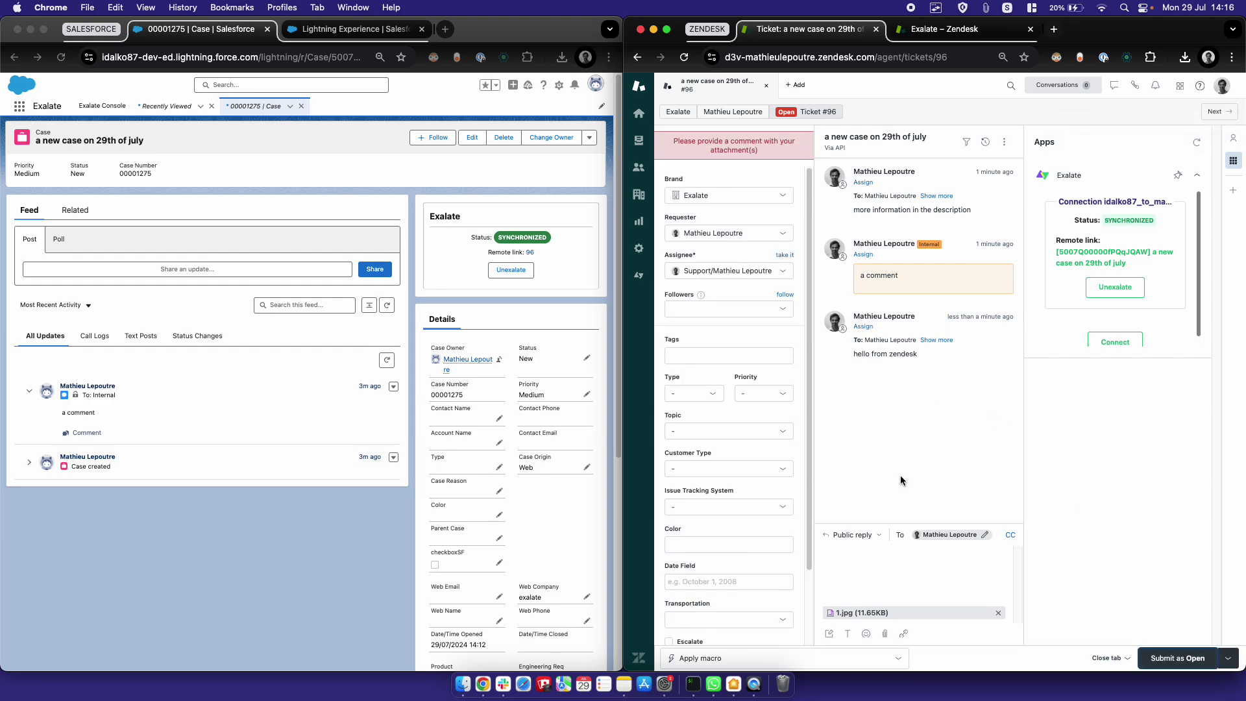
left_click(910, 585)
type("an att")
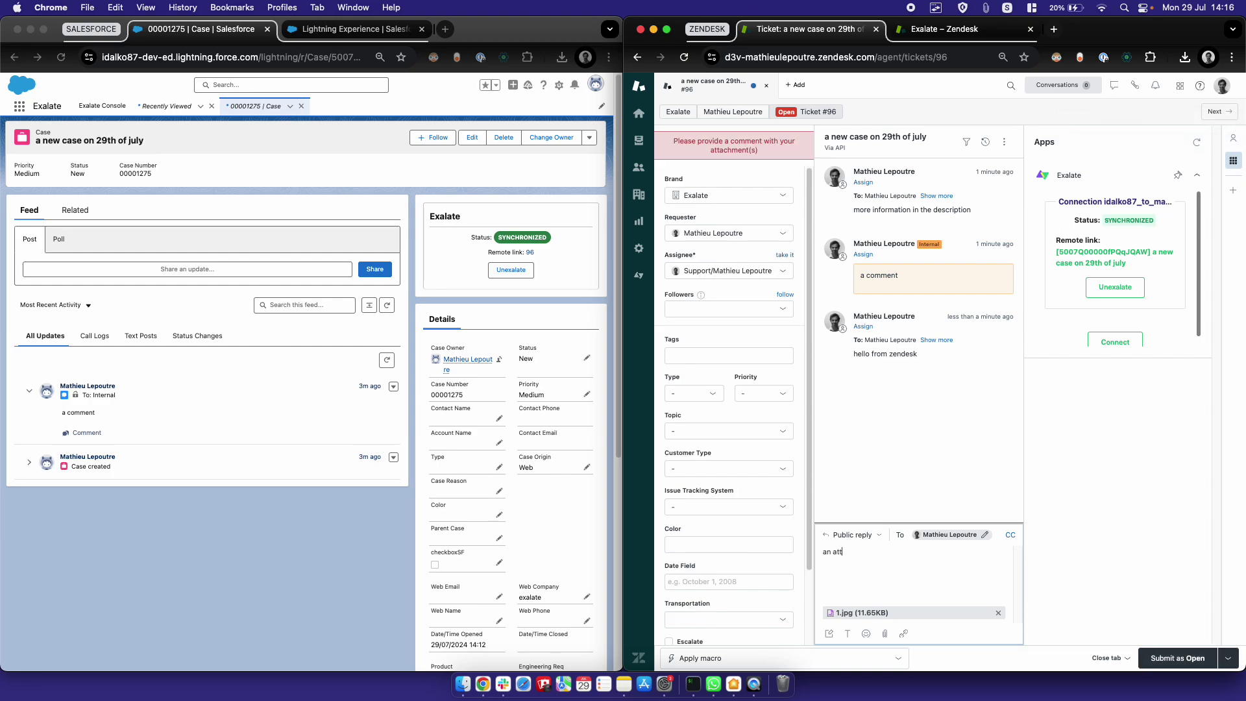
type("achment uploaded in zendesk")
left_click(1148, 657)
Reopen the updated Zendesk ticket, refresh the Salesforce case, and compare the comments in its feed
left_click(1002, 240)
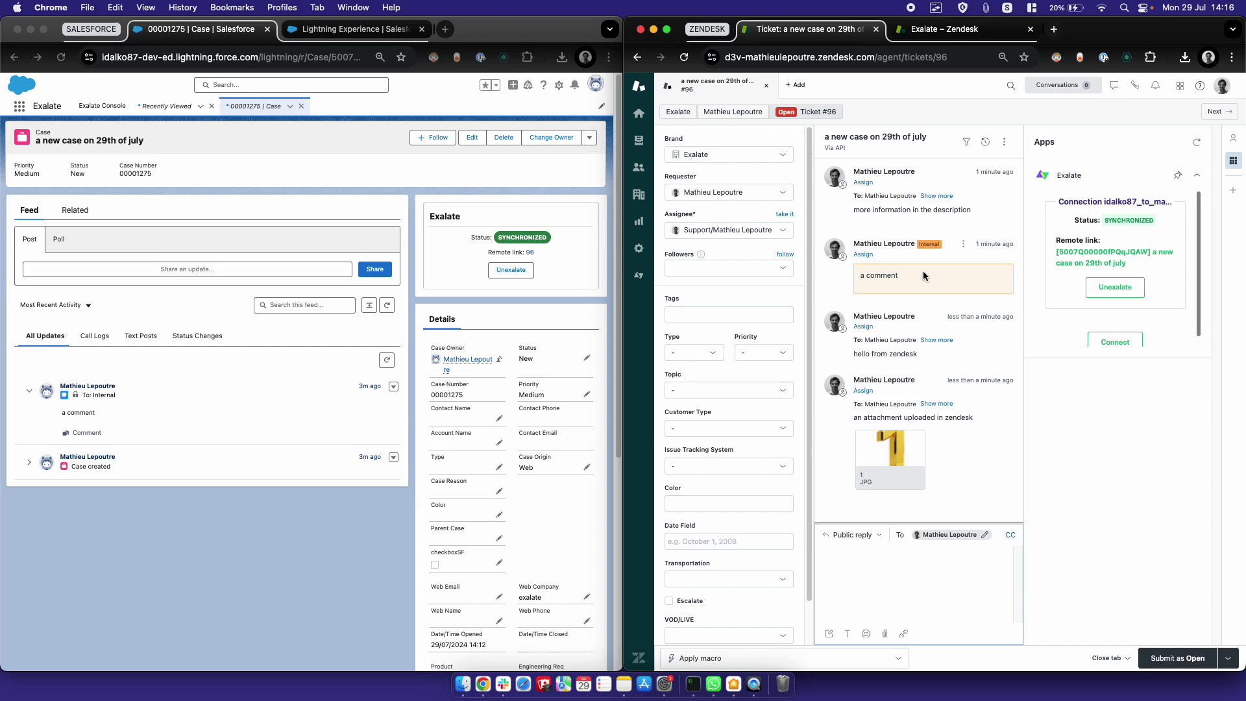
left_click(61, 56)
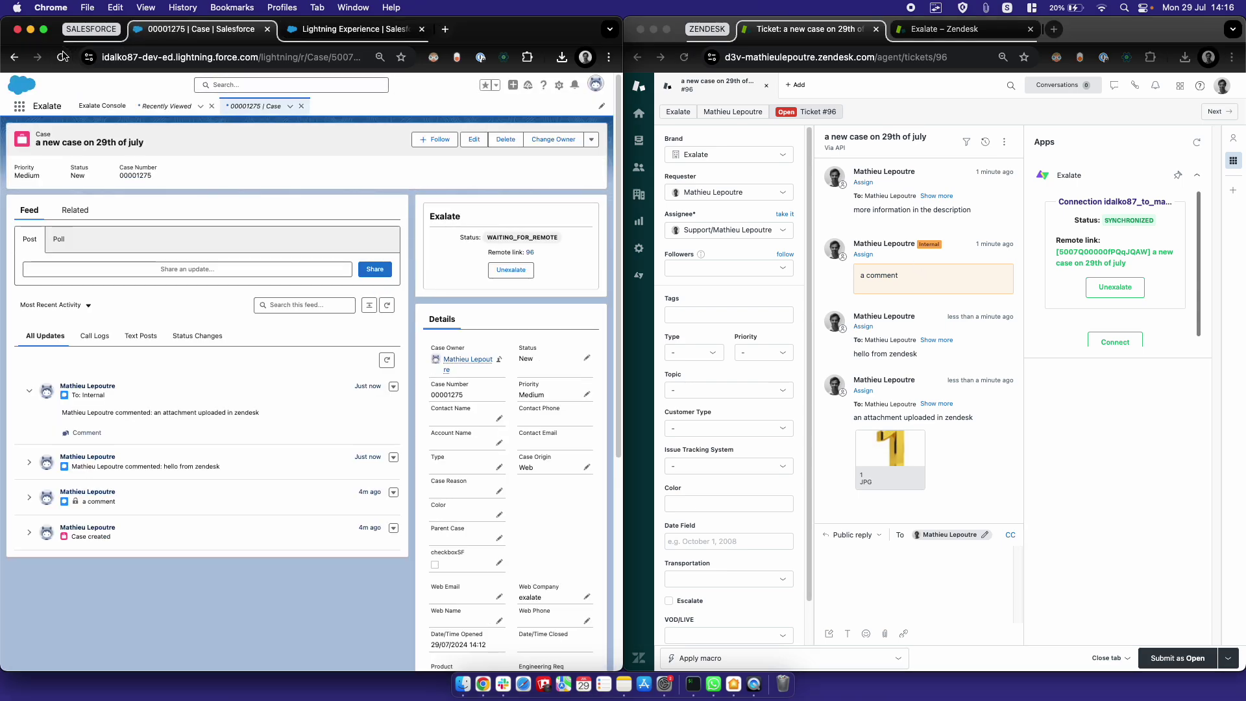
left_click(172, 464)
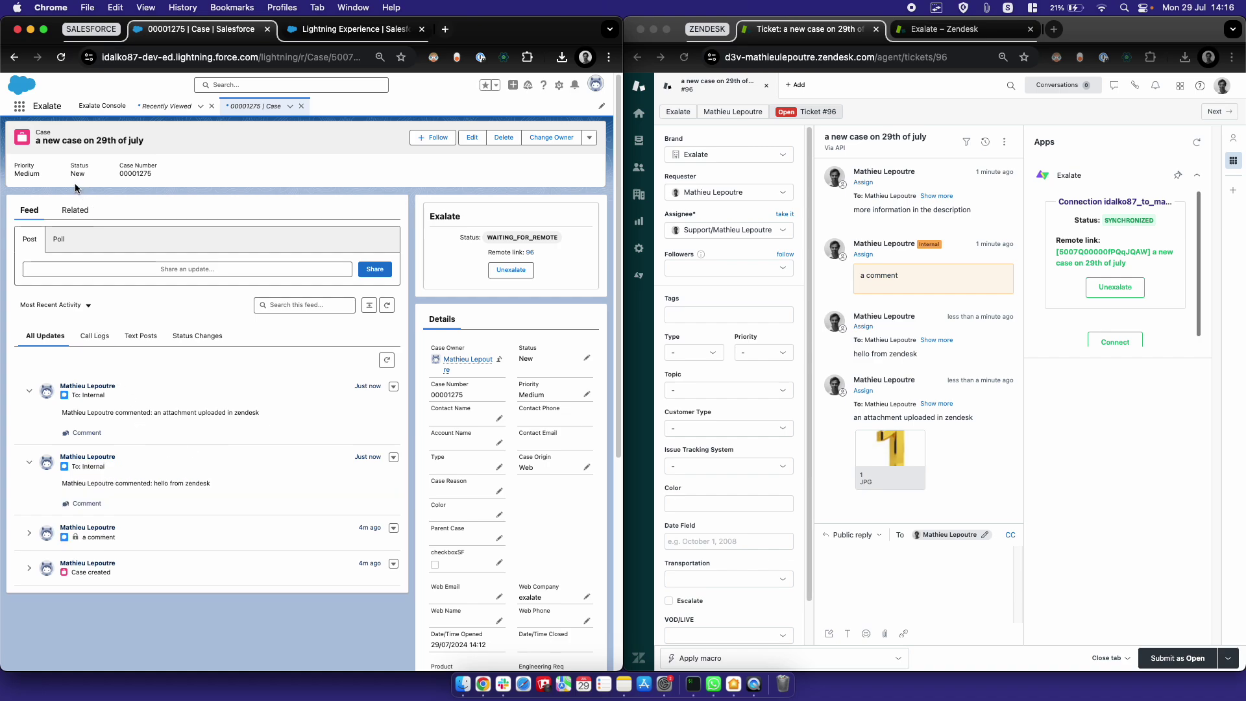
Check the Salesforce case's related attachments for 1.jpg, and return to the case feed
left_click(75, 210)
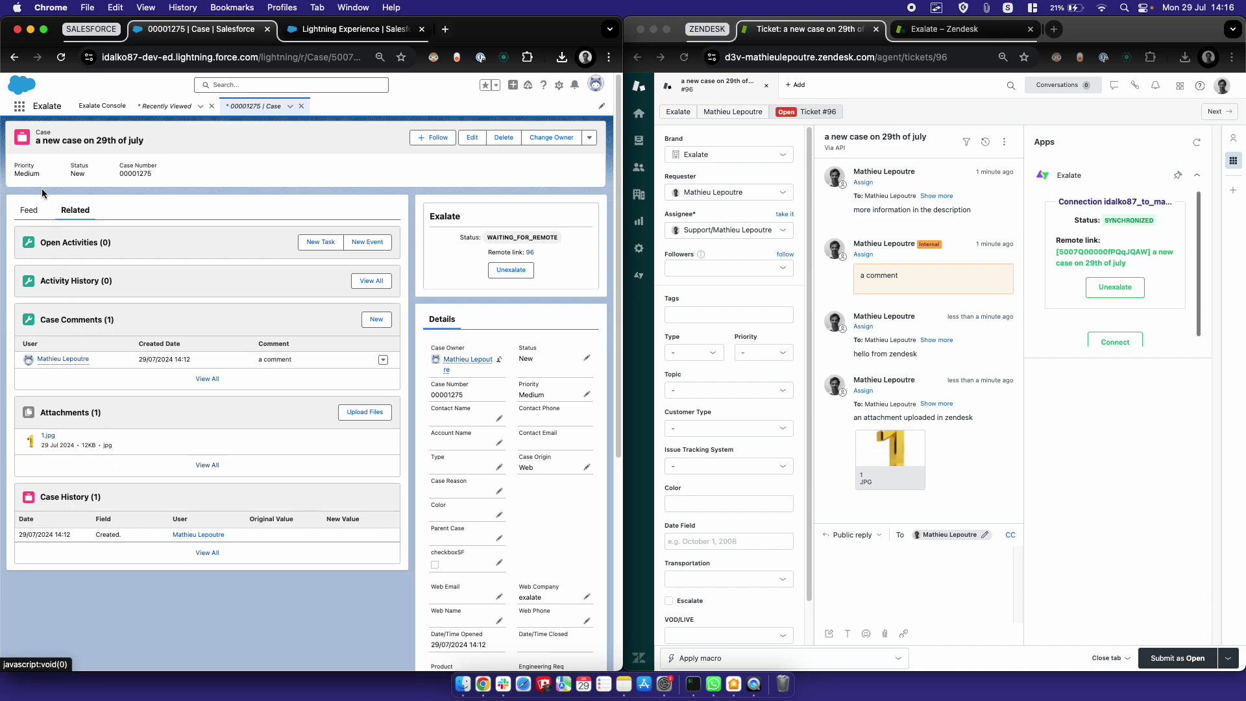
left_click(28, 211)
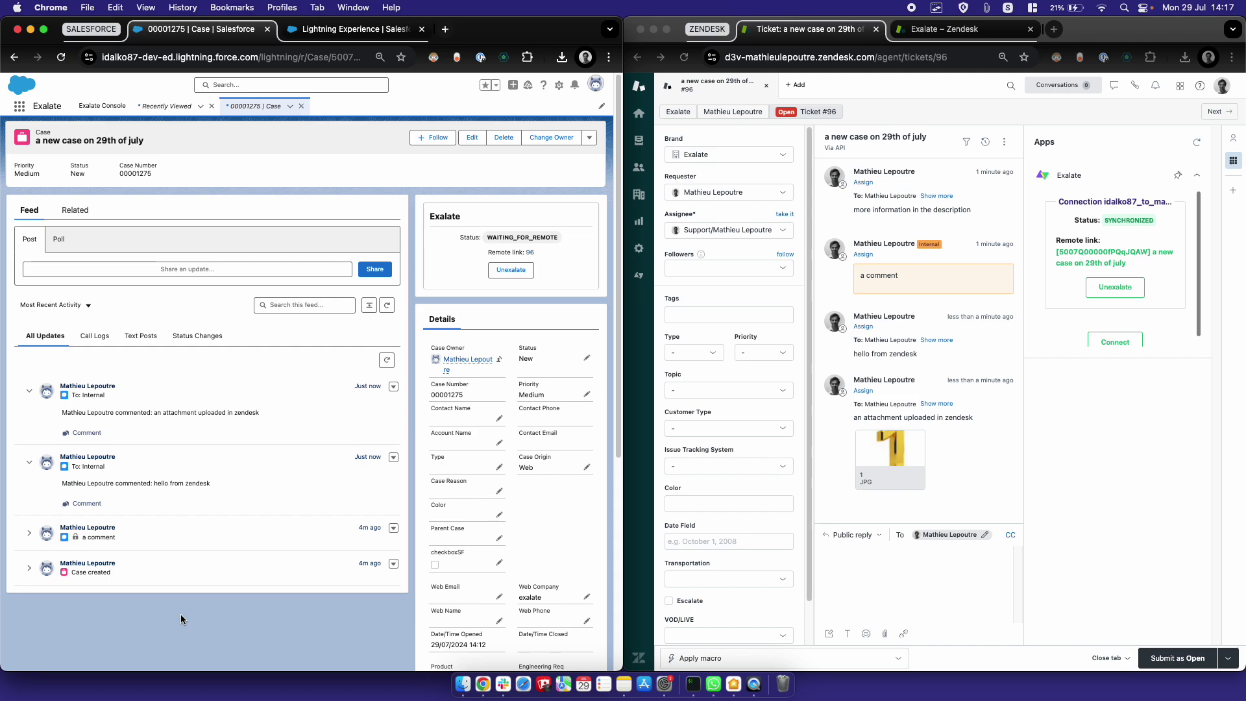
Open the connection's outgoing and incoming sync rules in both the Salesforce and Zendesk Exalate consoles
left_click(331, 33)
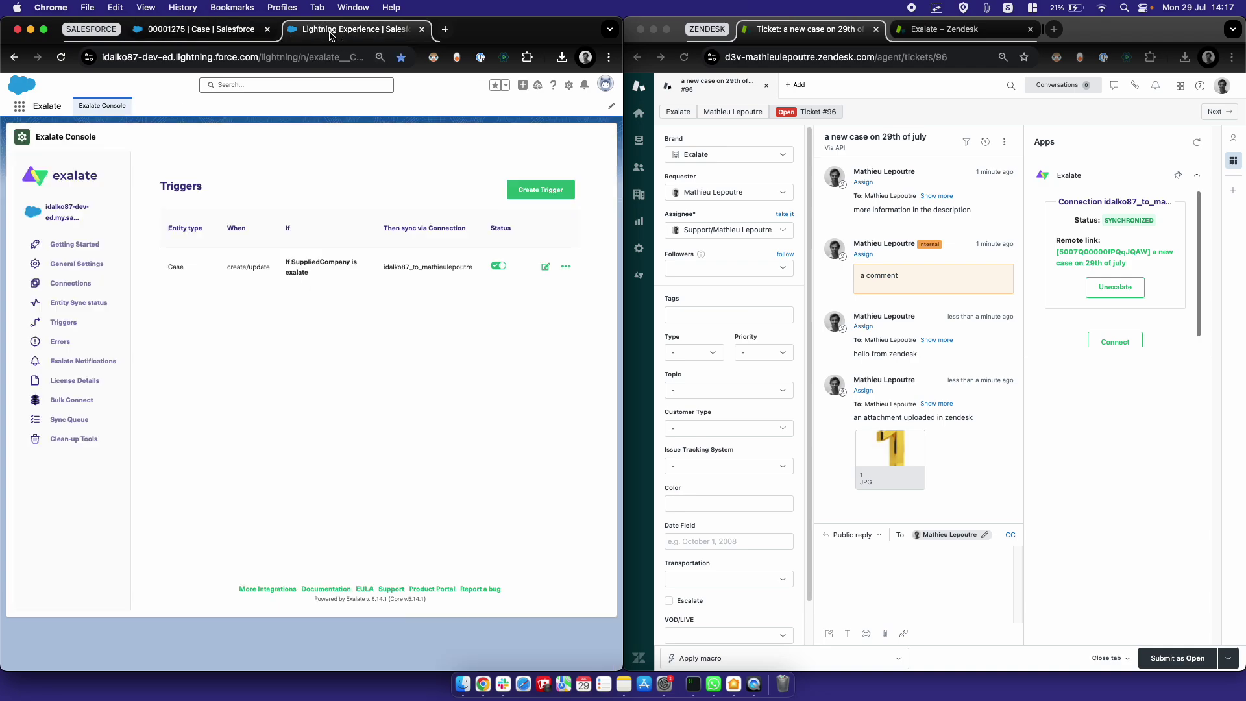
left_click(980, 28)
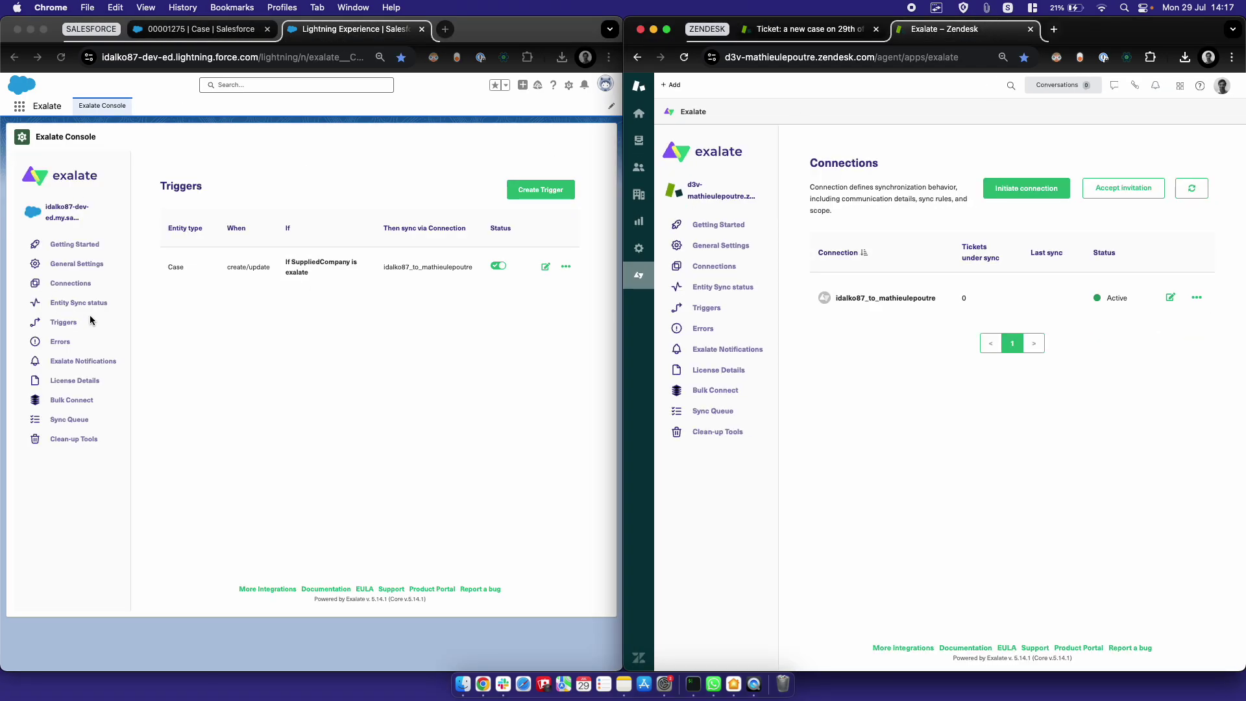
left_click(70, 283)
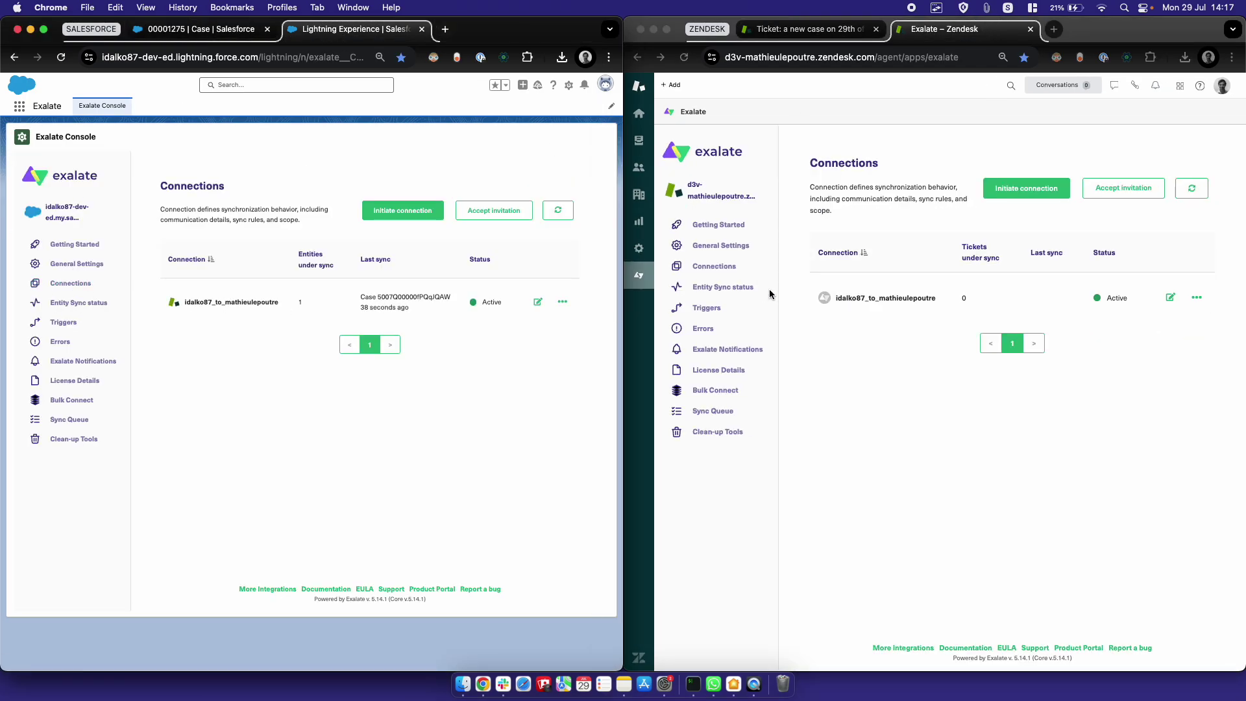
left_click(536, 305)
left_click(1170, 300)
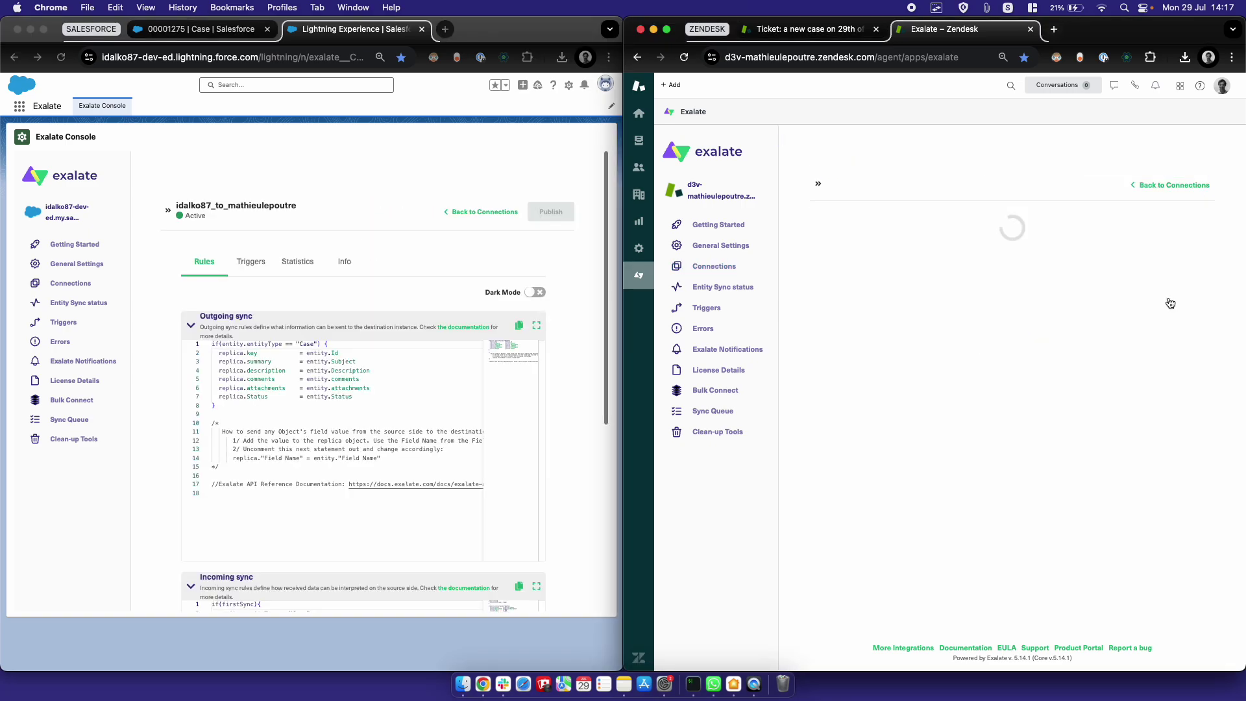
scroll(574, 422, "down", 2)
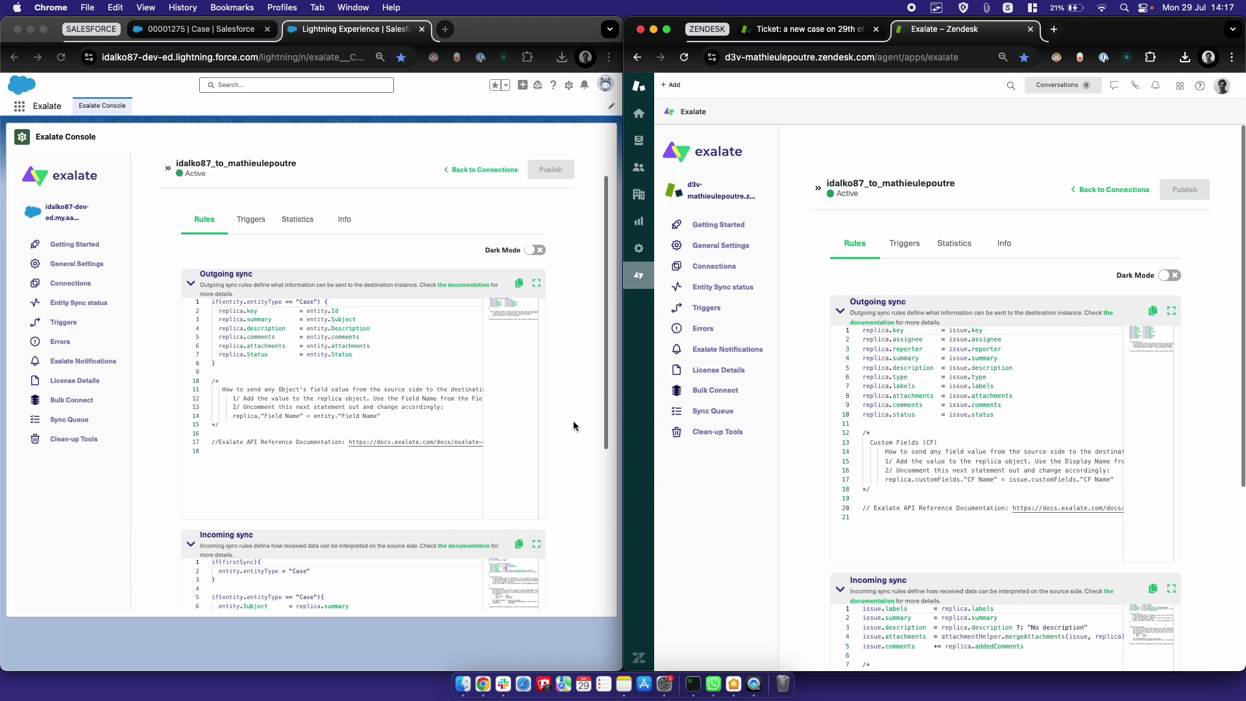
scroll(574, 422, "down", 3)
scroll(574, 421, "down", 1)
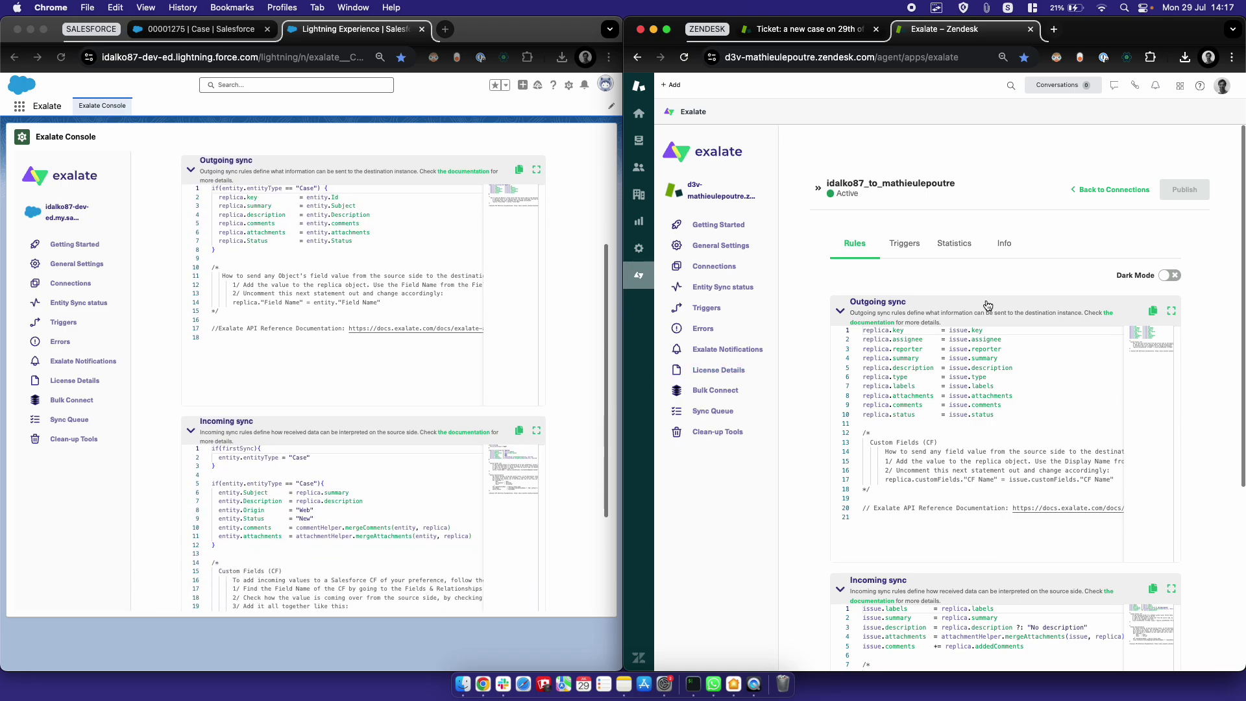
scroll(808, 373, "down", 5)
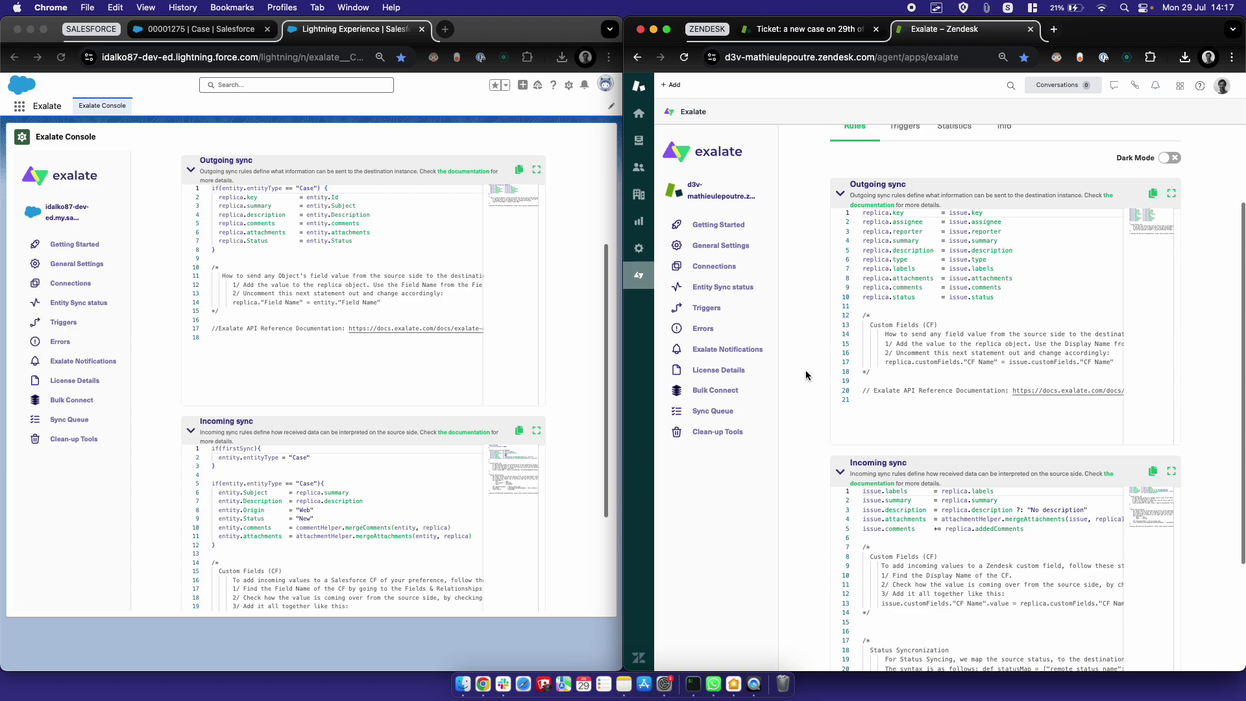
Examine the Salesforce outgoing sync script, covering the Case condition, the entity fields and the replica they are assigned to
left_click(558, 338)
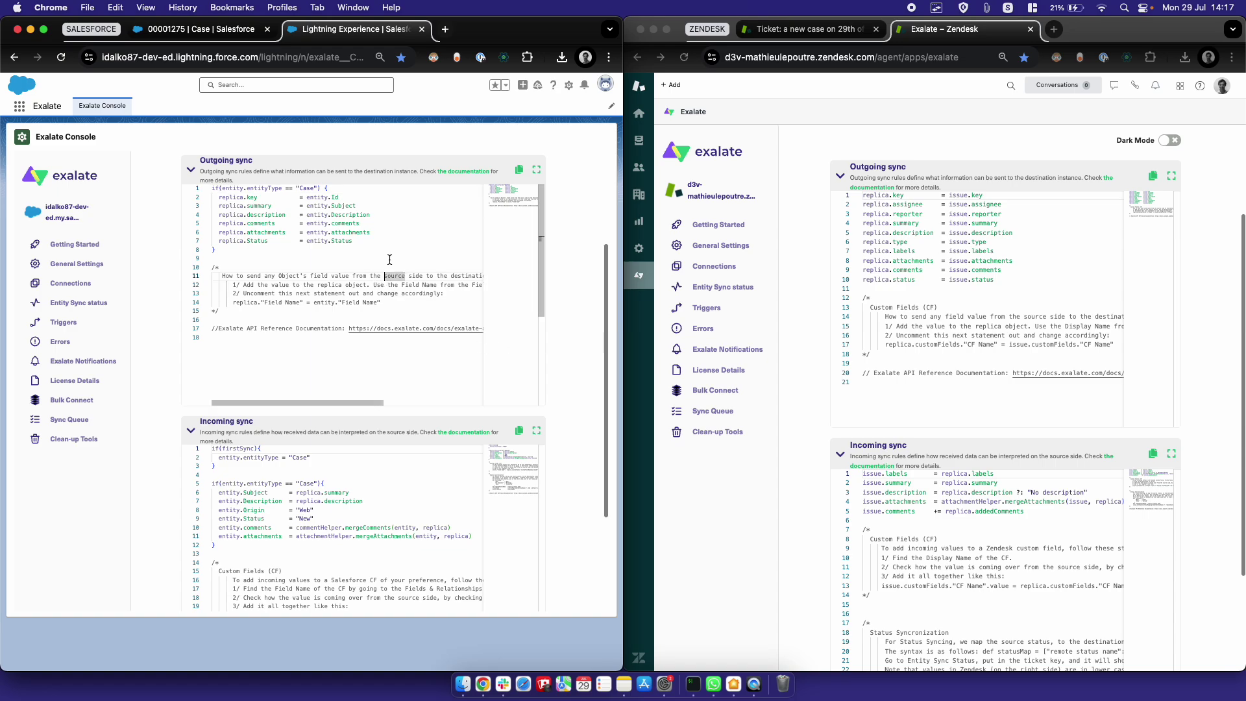
left_click_drag(381, 257, 197, 169)
left_click(279, 233)
left_click_drag(300, 188, 343, 189)
left_click_drag(218, 198, 328, 235)
left_click(329, 235)
left_click_drag(332, 205, 370, 214)
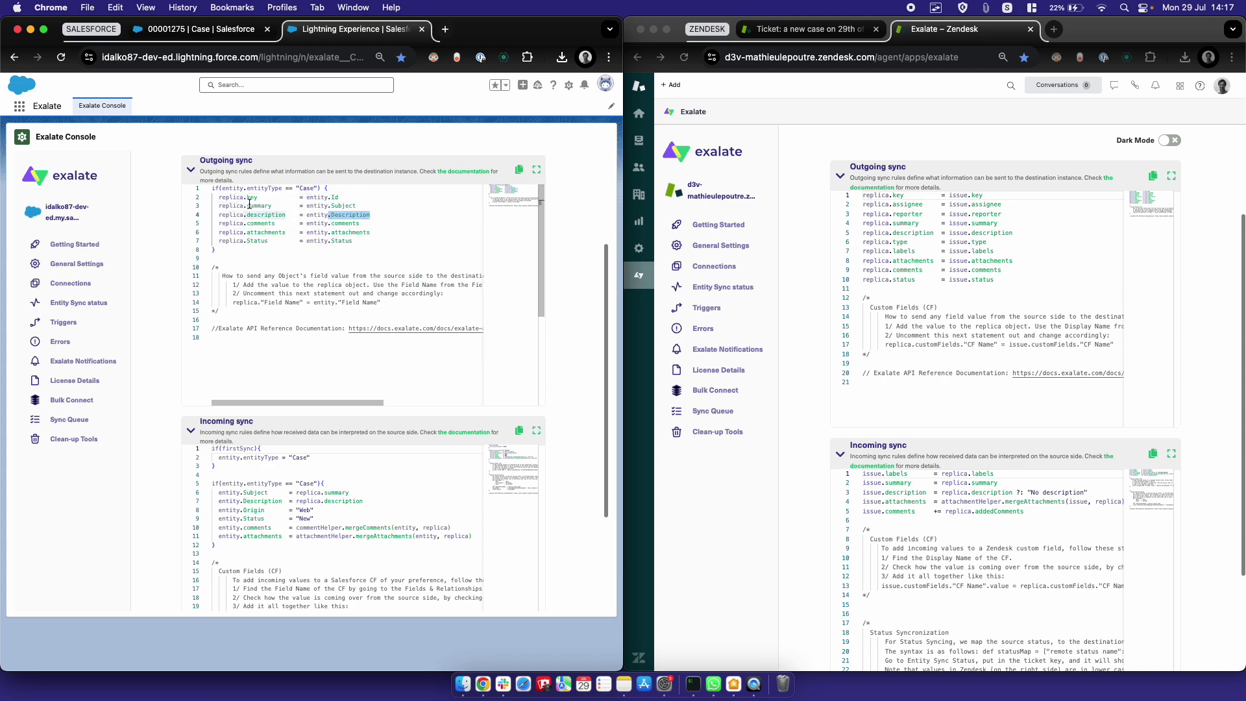
double_click(231, 197)
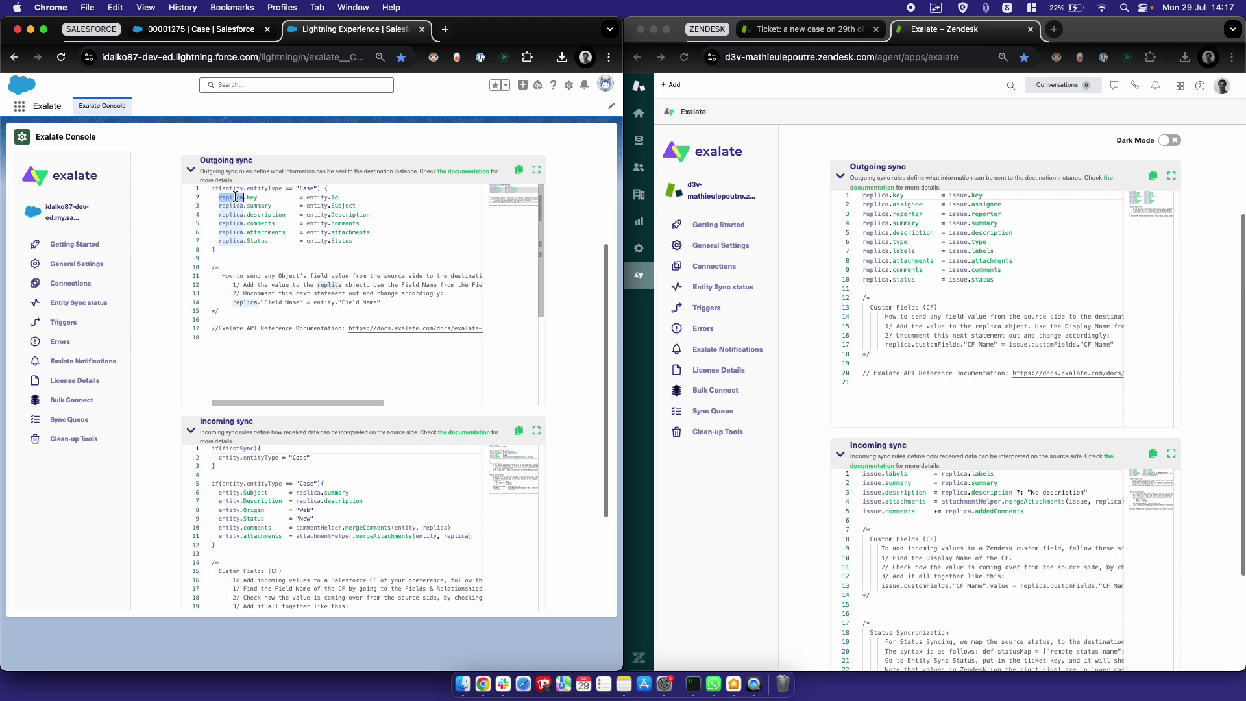
Examine how Zendesk's incoming sync script maps replica values to issue fields, and review its outgoing replica assignments
left_click(960, 485)
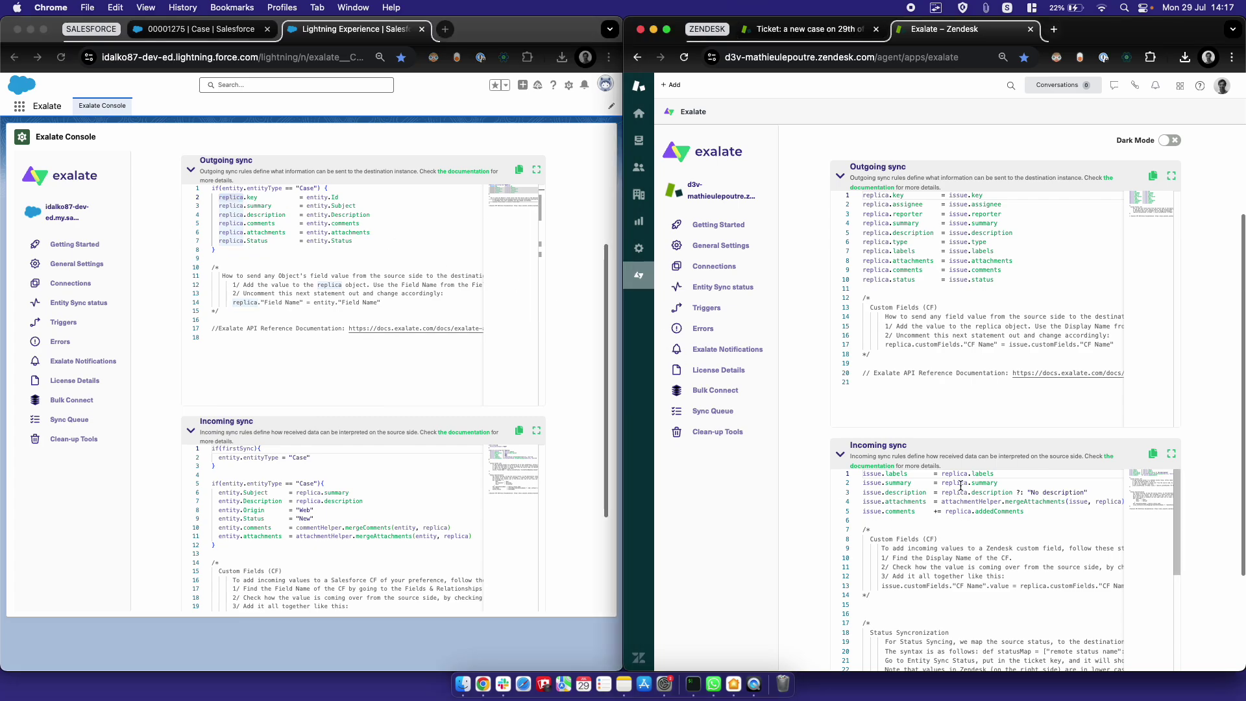
double_click(944, 473)
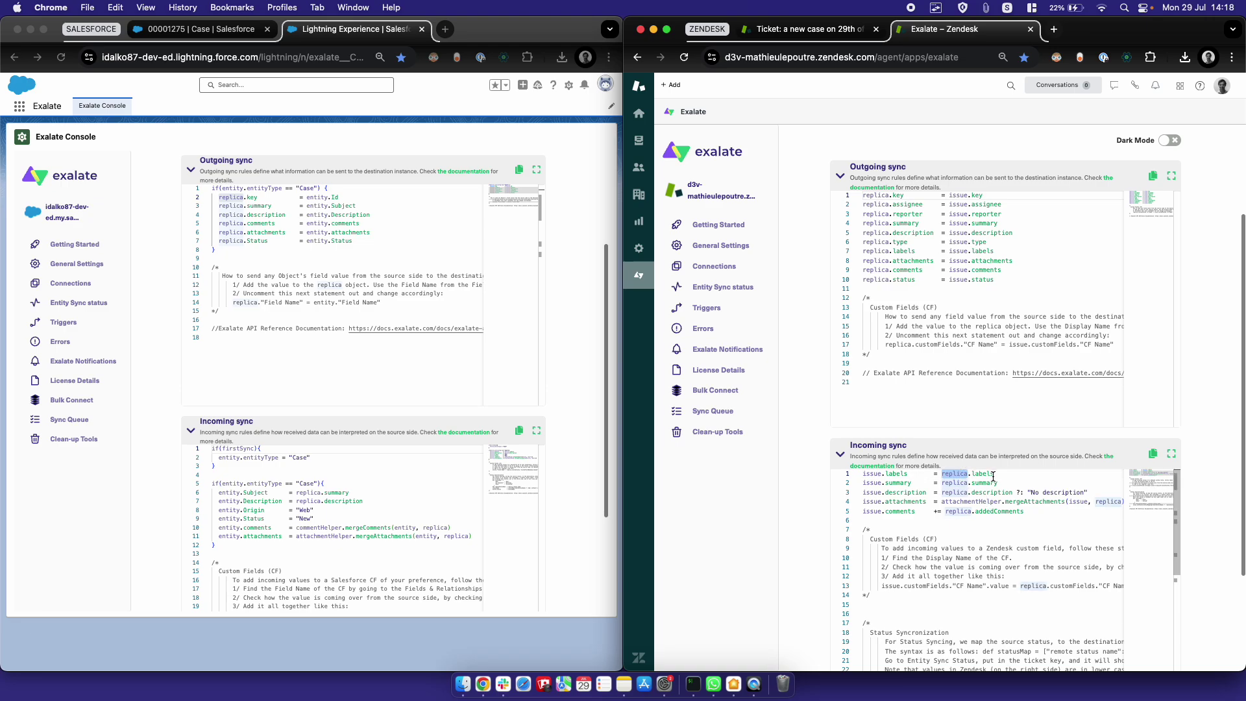
left_click_drag(869, 474, 894, 491)
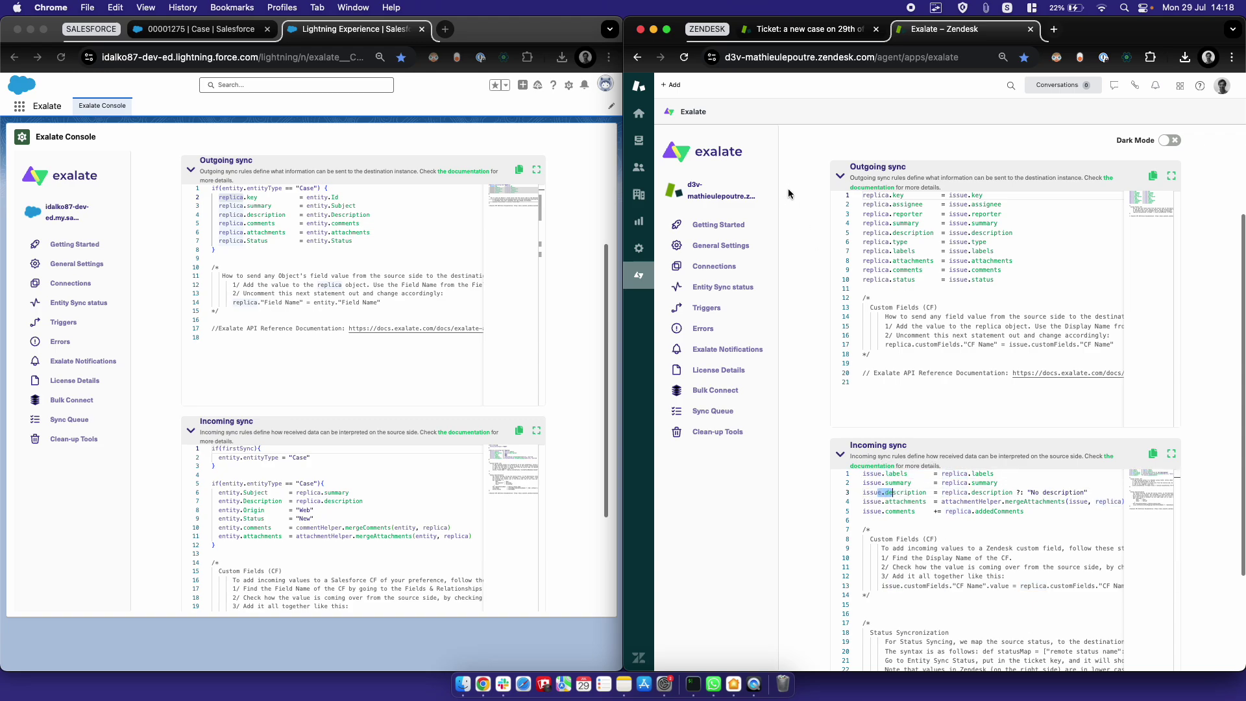
left_click(795, 214)
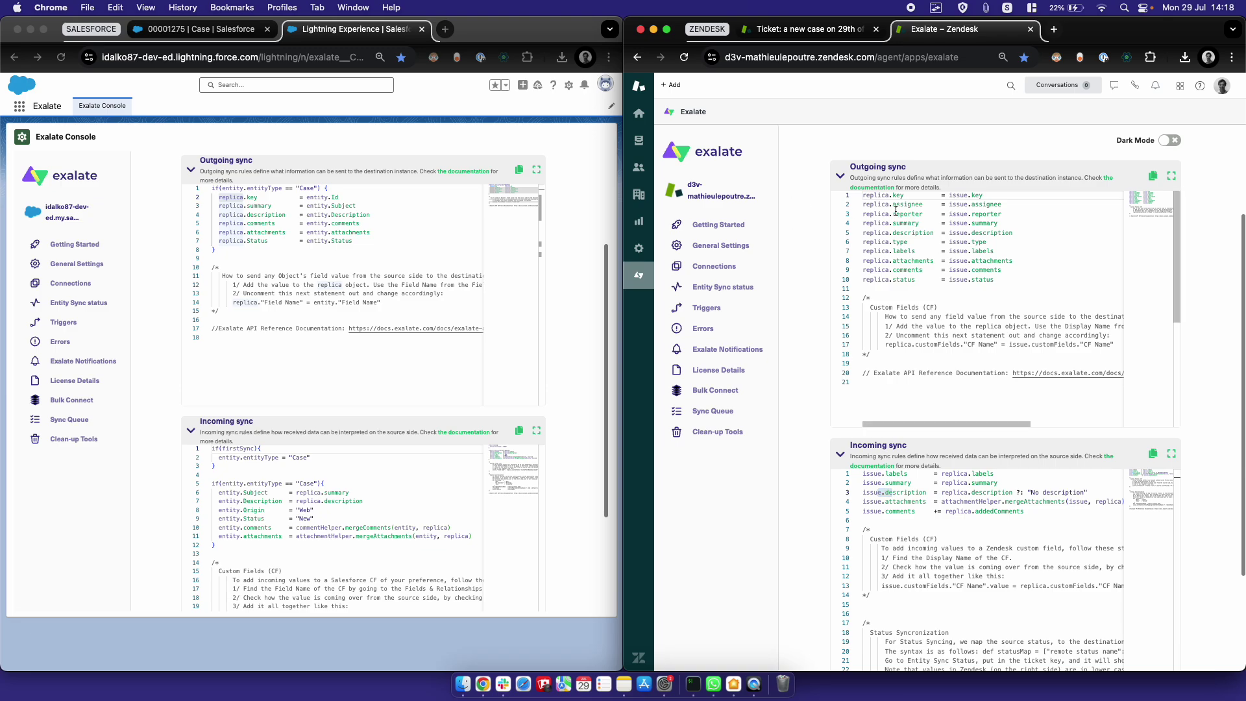
left_click_drag(875, 195, 934, 271)
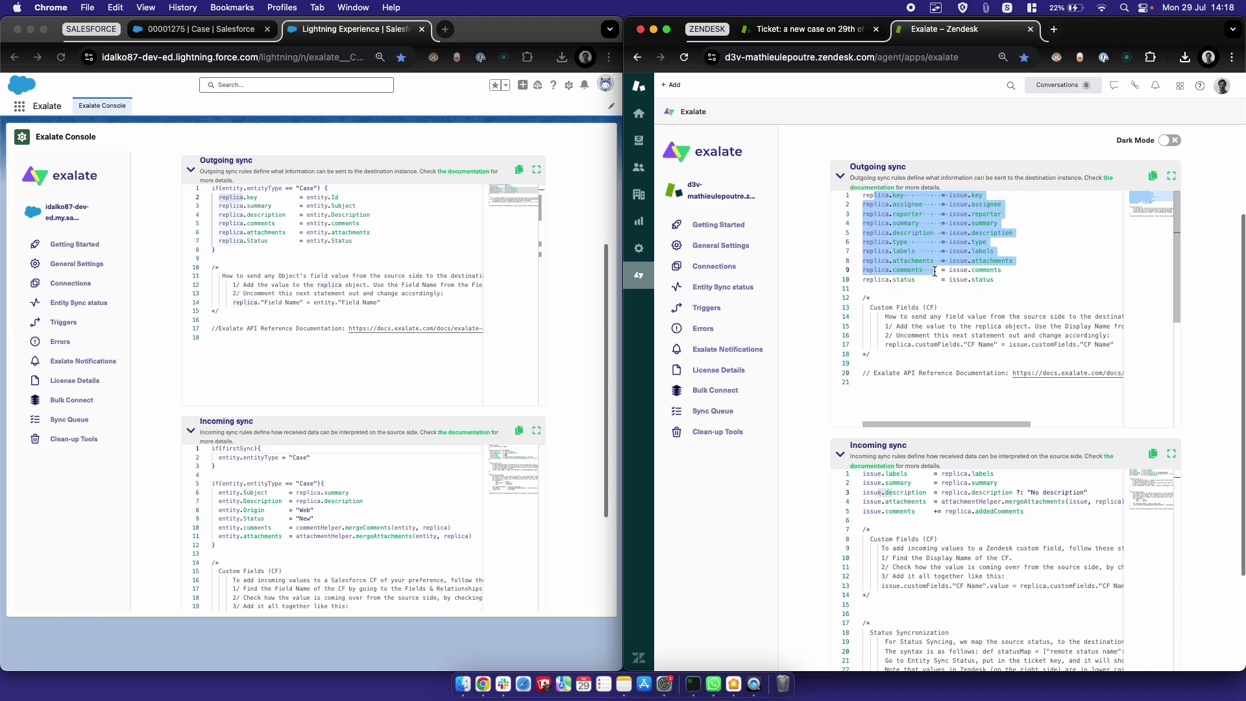
left_click(935, 271)
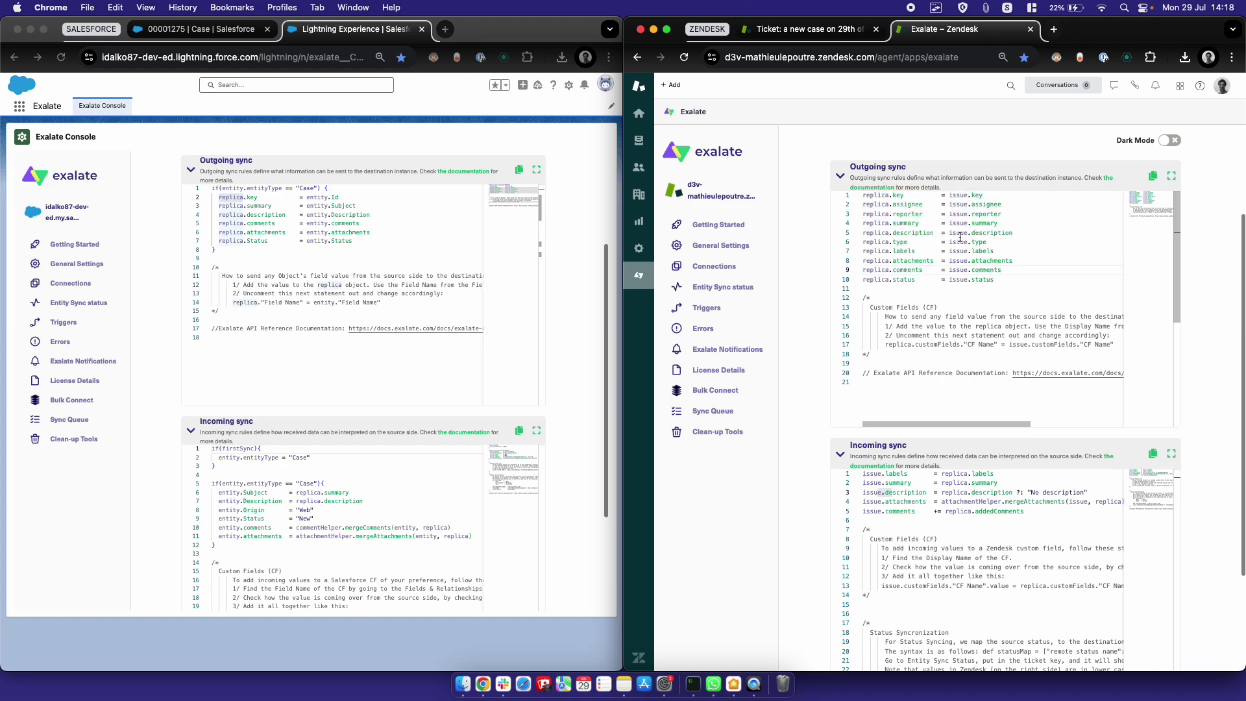
Examine the Salesforce incoming sync script's Case block and its mapping of replica values to entity fields
left_click(344, 488)
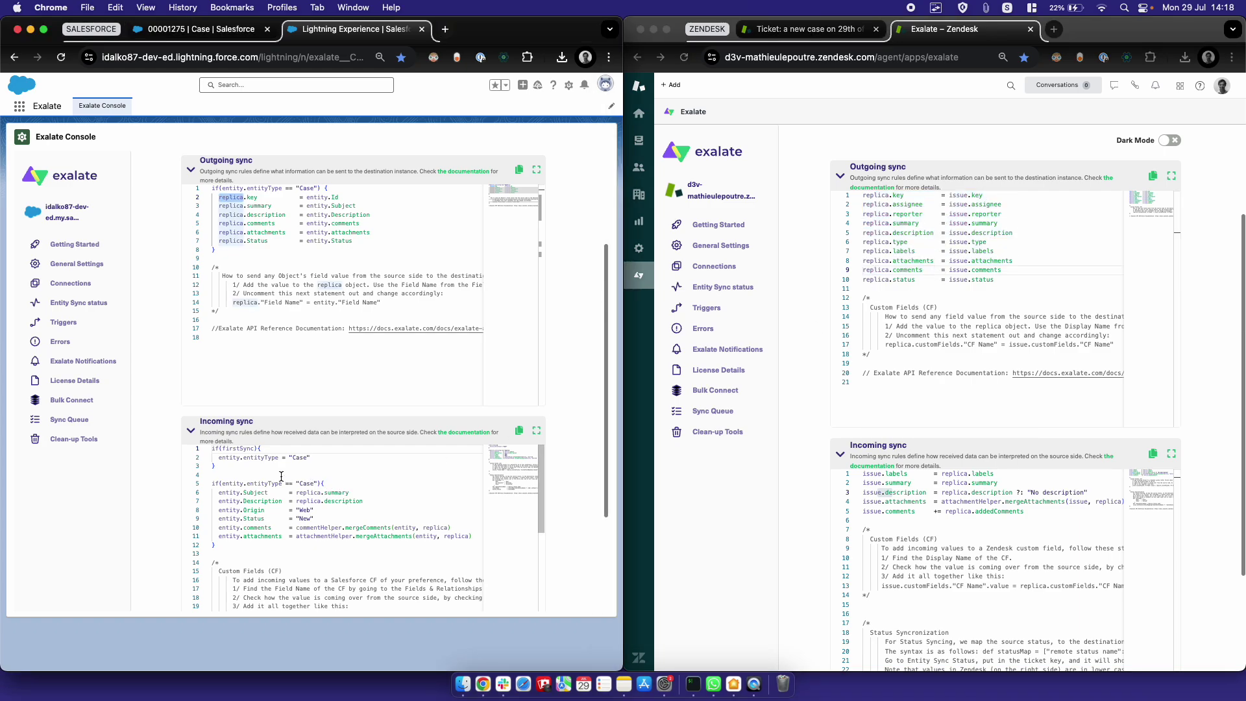
left_click_drag(219, 466, 253, 545)
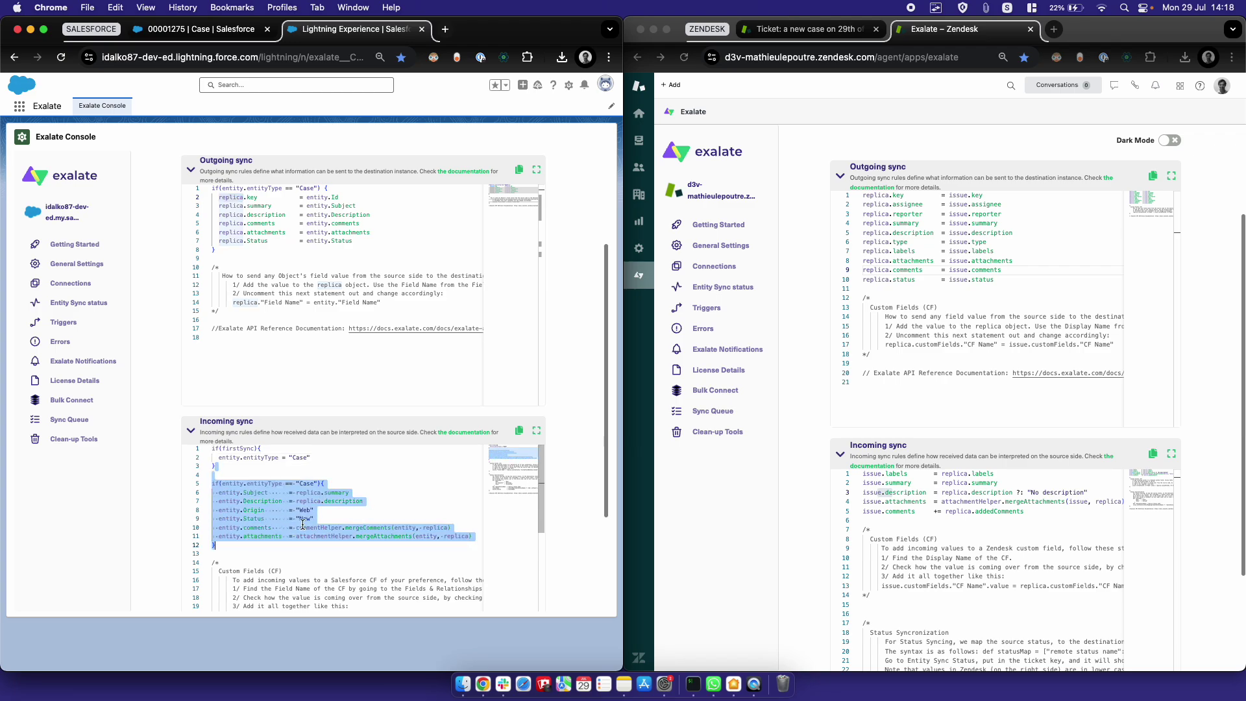
left_click(337, 494)
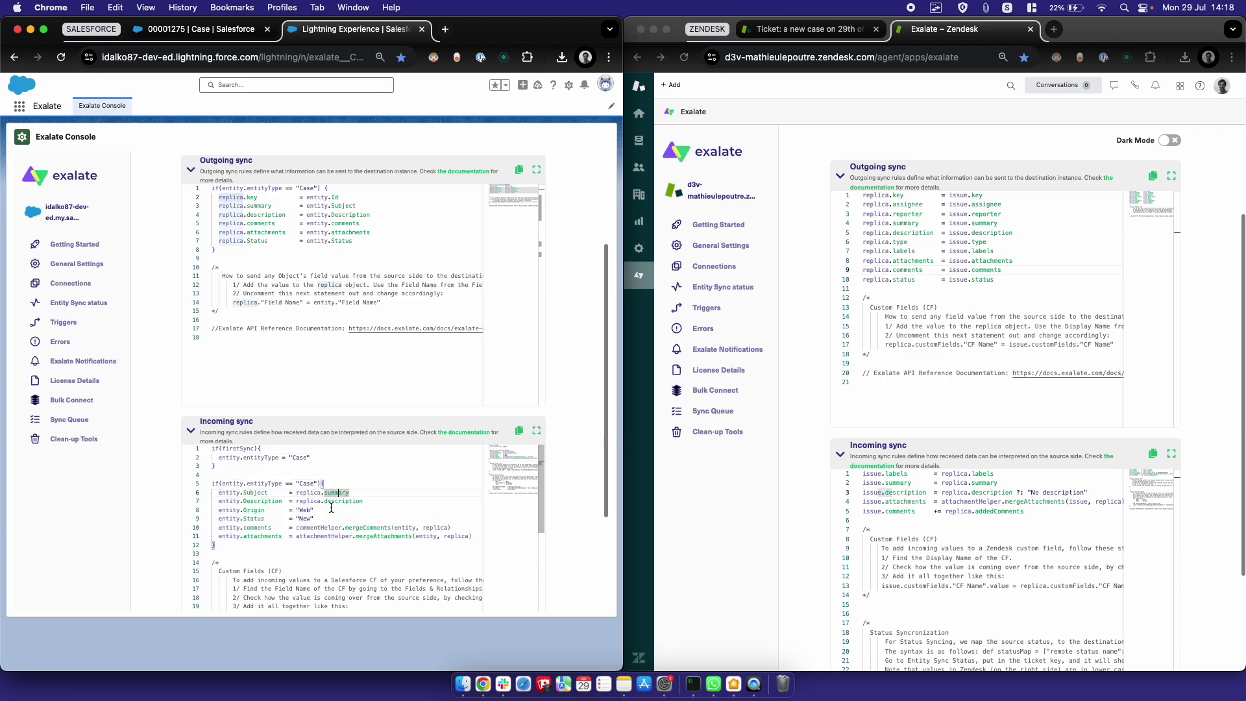
double_click(228, 493)
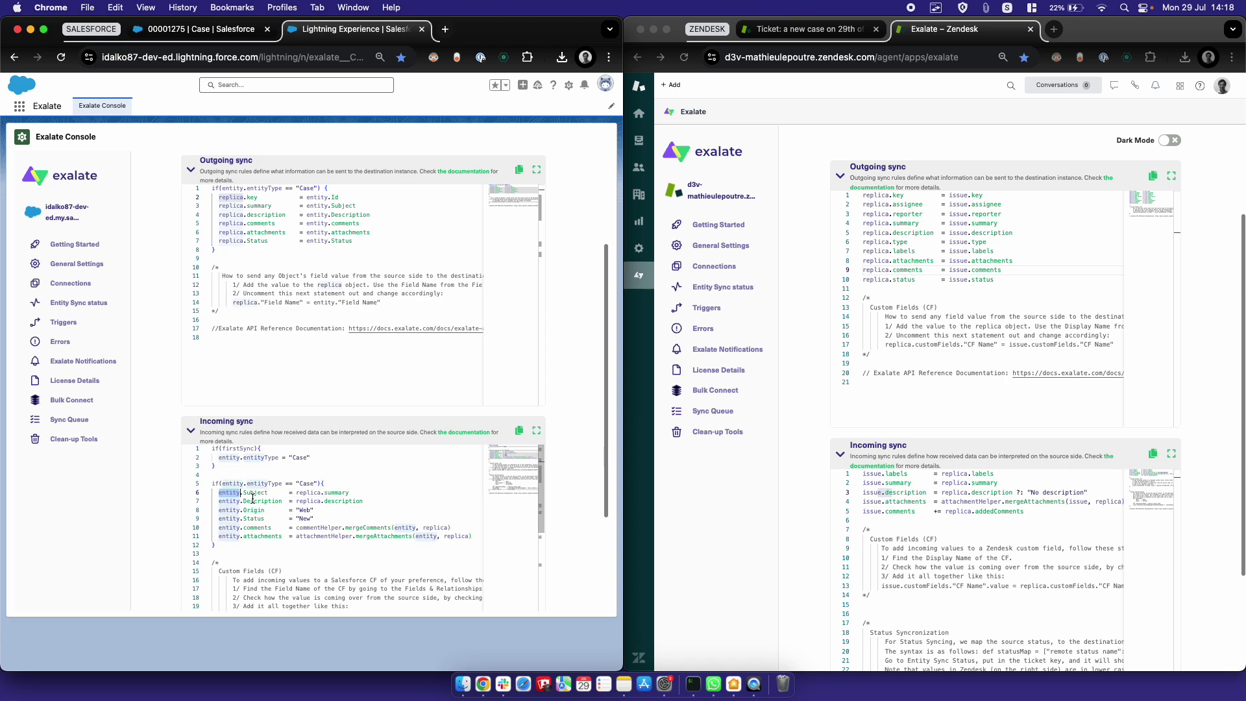
From the Salesforce case, open the Case object's Fields & Relationships and copy the Day of Week field name, Day_of_Week__c
left_click(195, 29)
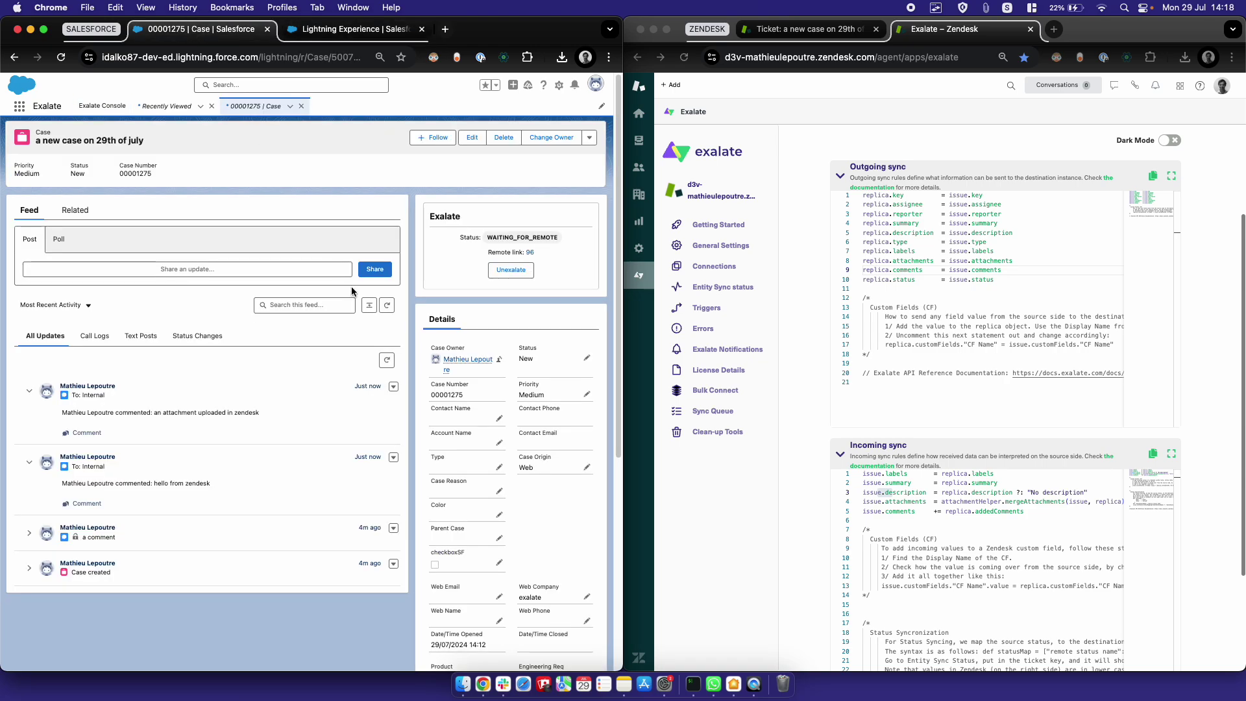
scroll(356, 328, "down", 5)
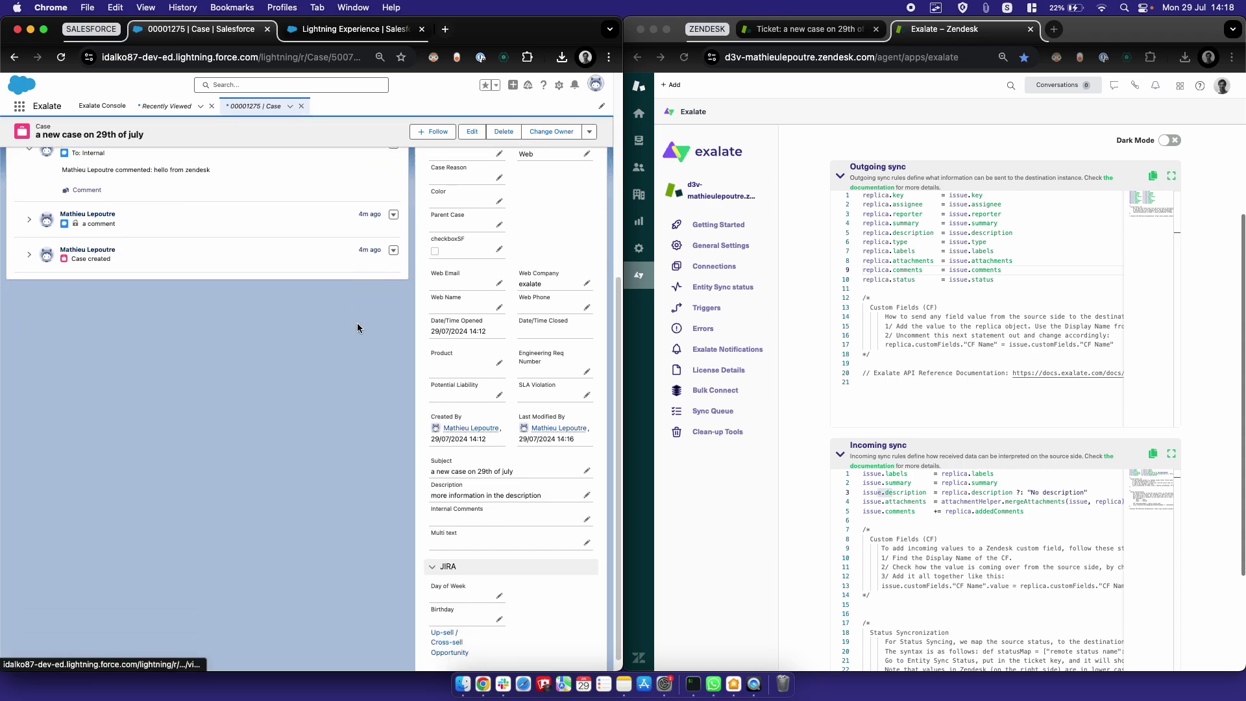
scroll(357, 344, "down", 5)
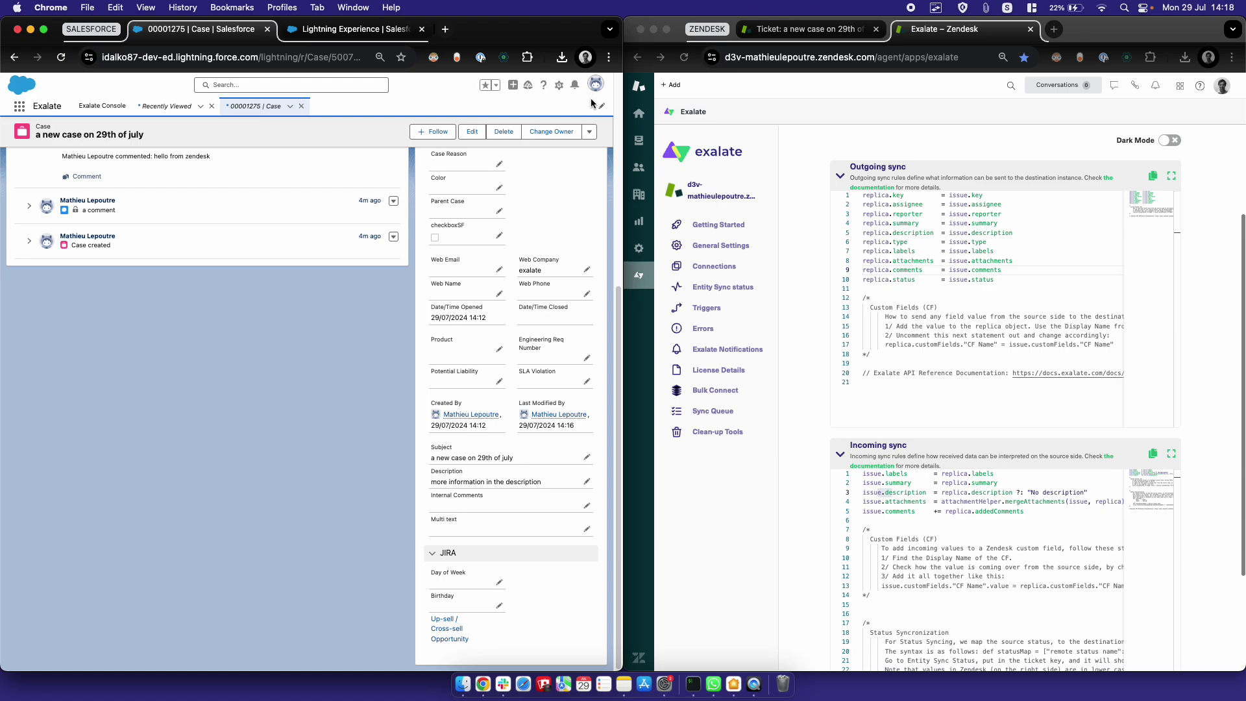
left_click(560, 87)
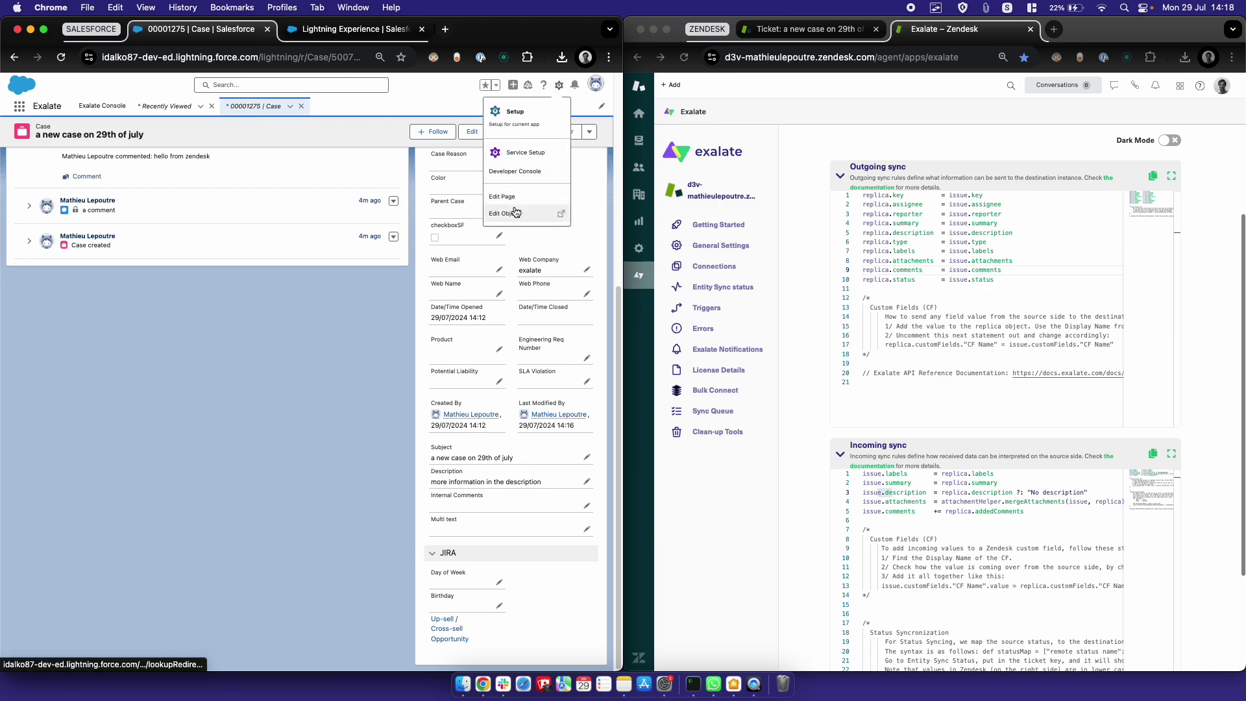
left_click(512, 204)
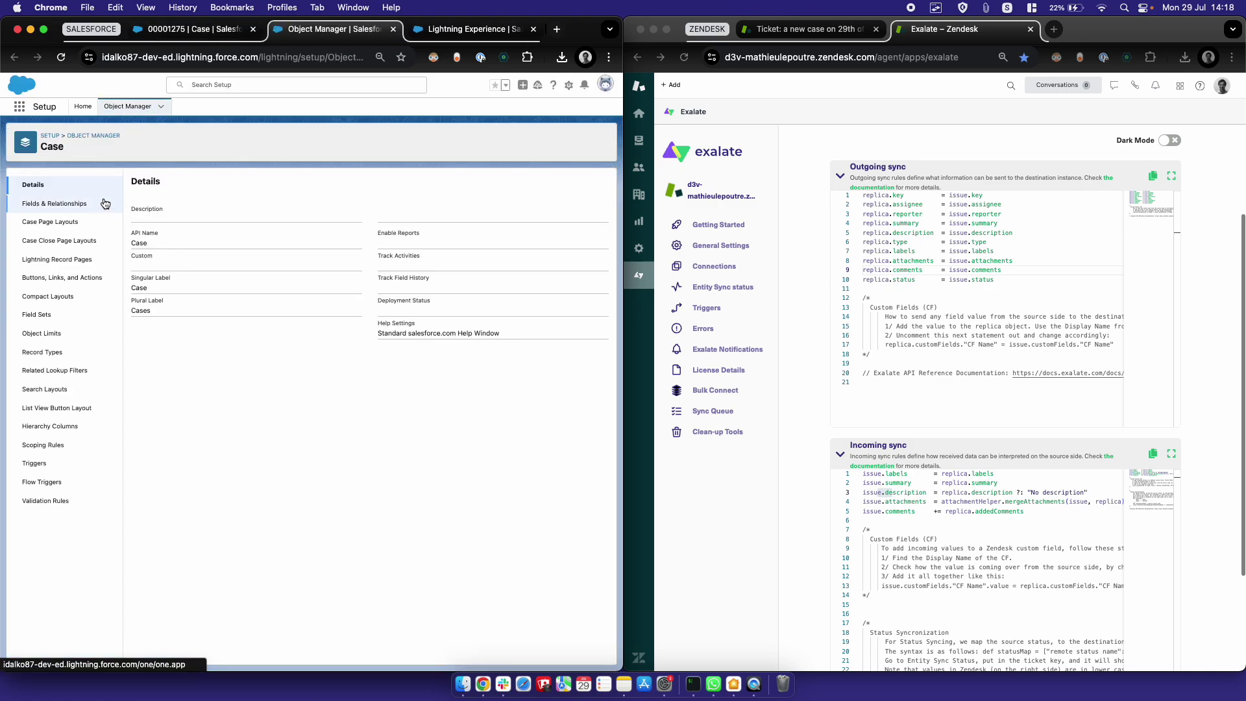
left_click(75, 204)
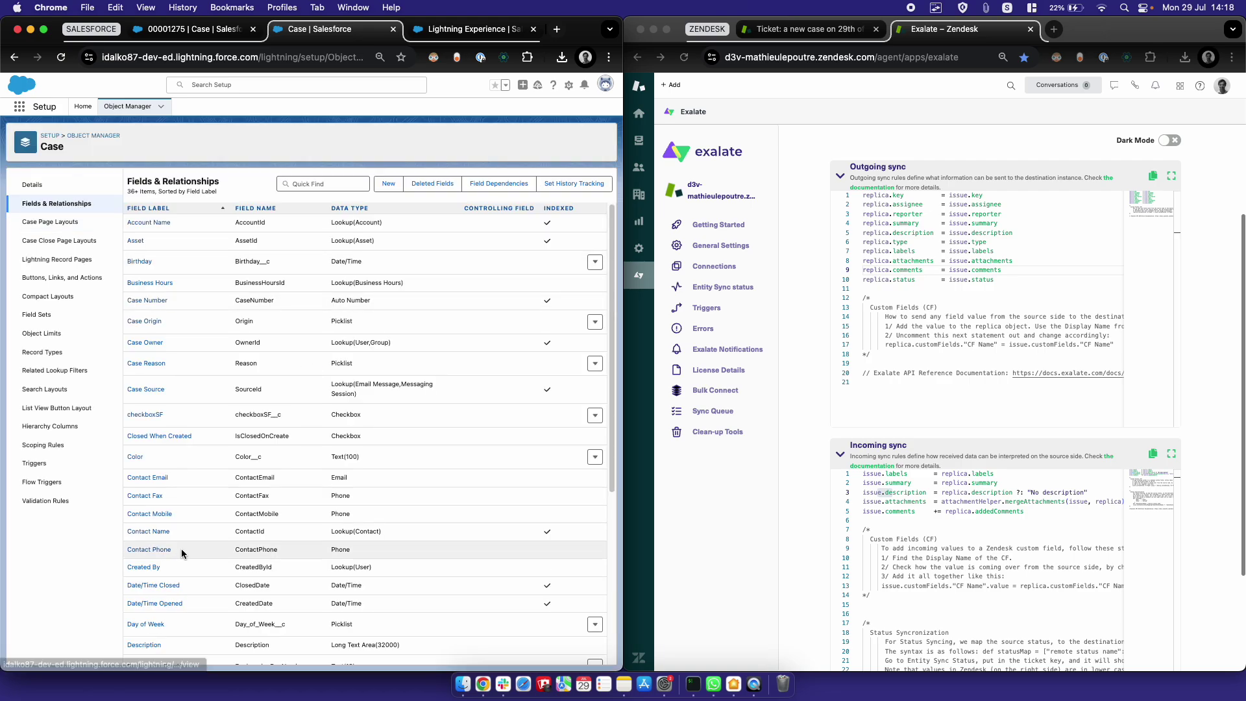
scroll(216, 471, "down", 2)
double_click(262, 504)
key("super+c")
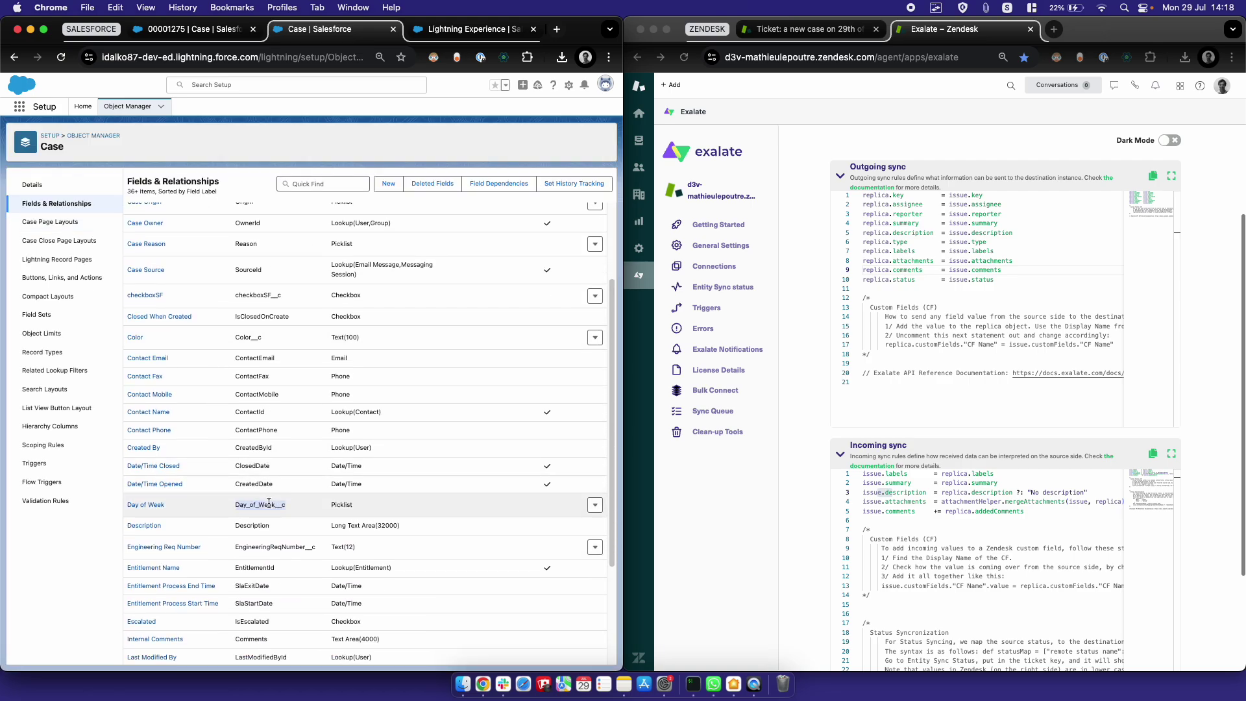
Add "replica.Day_of_Week__c = entity.Day_of_Week__c" to the Case block of Salesforce's outgoing sync rules and publish the connection
left_click(416, 32)
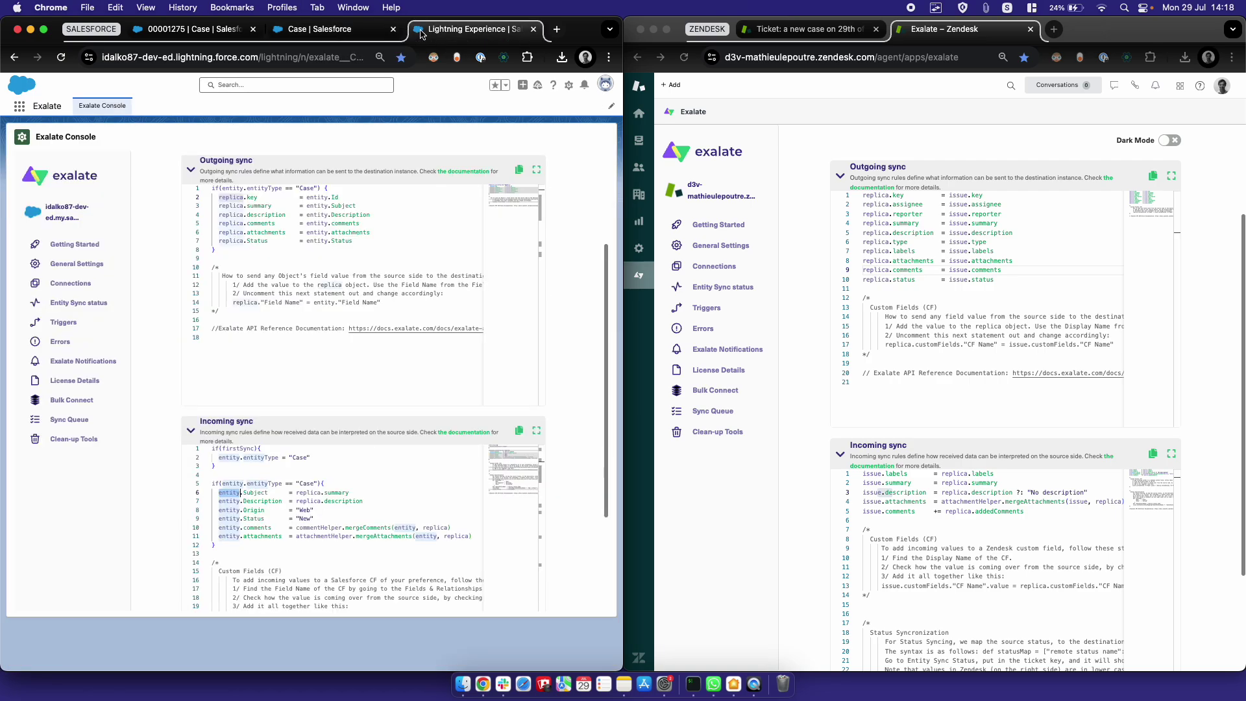
left_click(379, 242)
key("Return")
type("replica.")
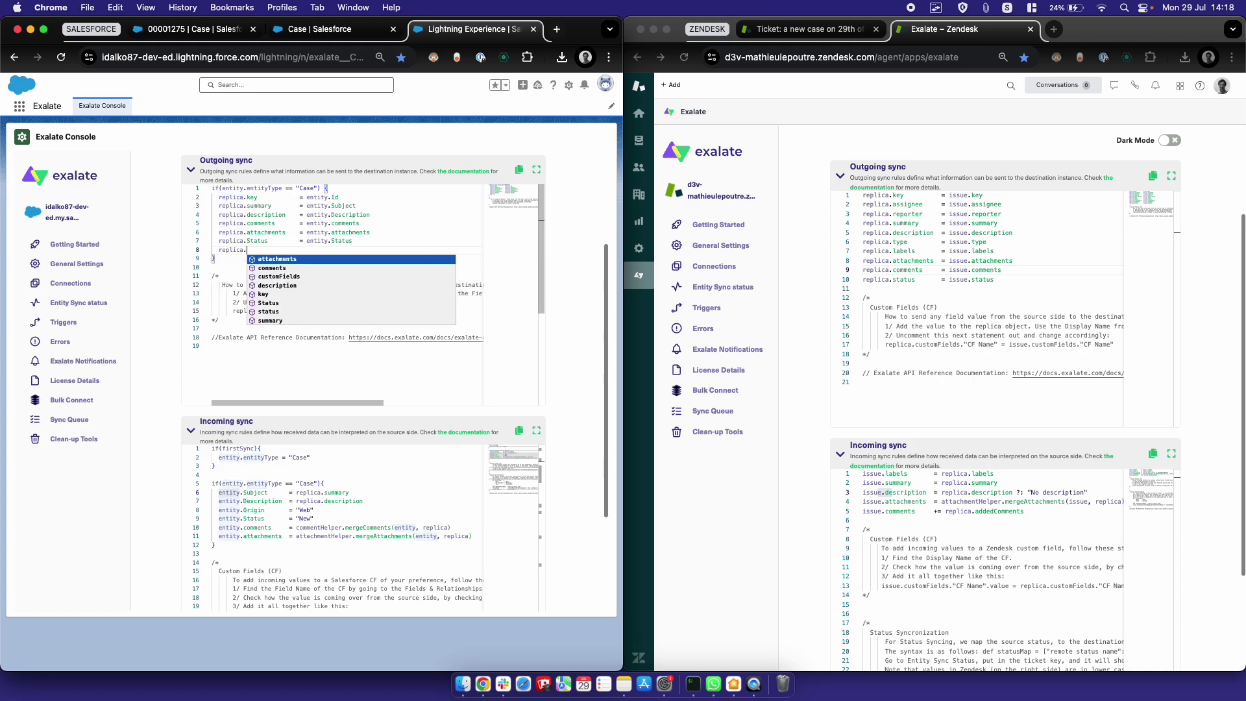
key("super+v")
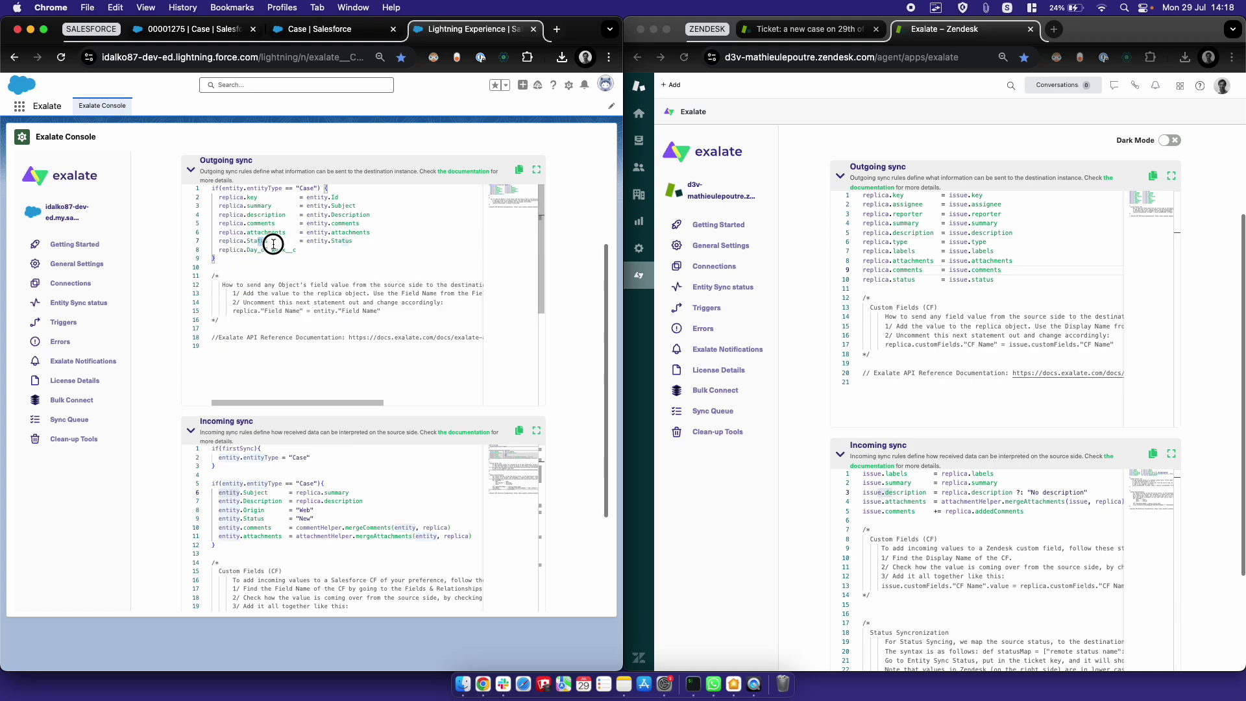
left_click_drag(247, 251, 270, 250)
left_click(301, 254)
type("= entity.")
key("super+v")
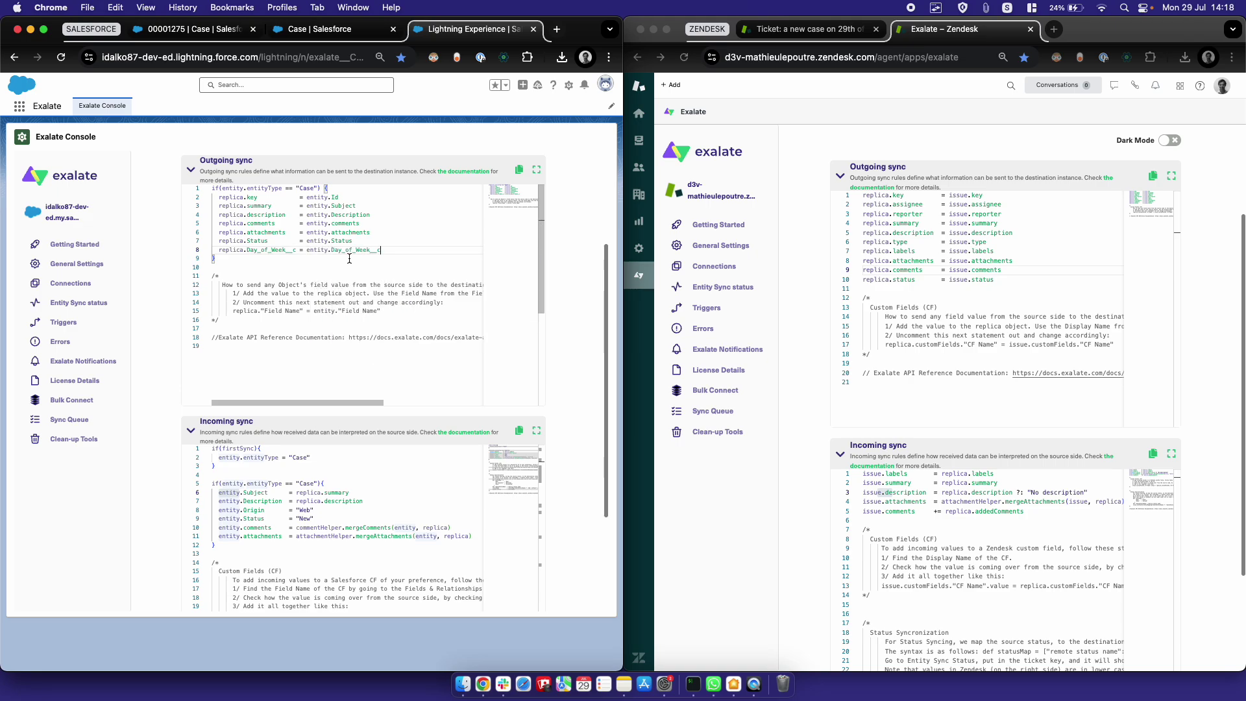
scroll(538, 207, "up", 3)
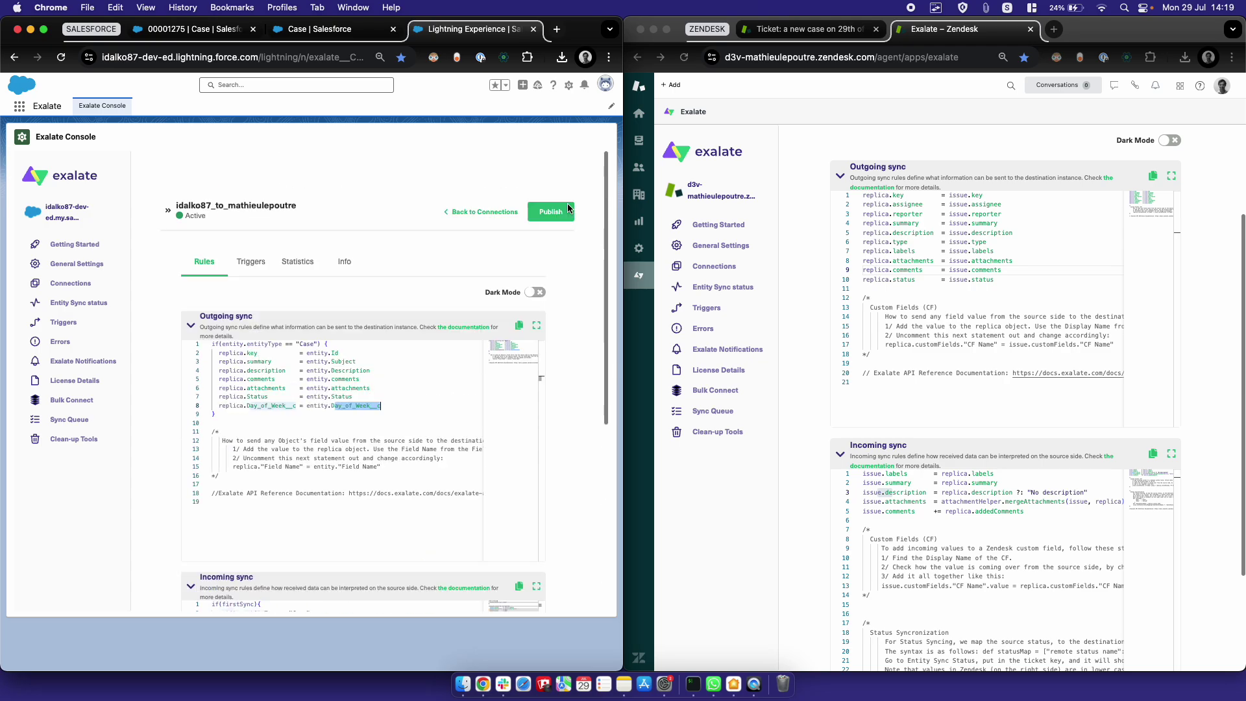
left_click(566, 211)
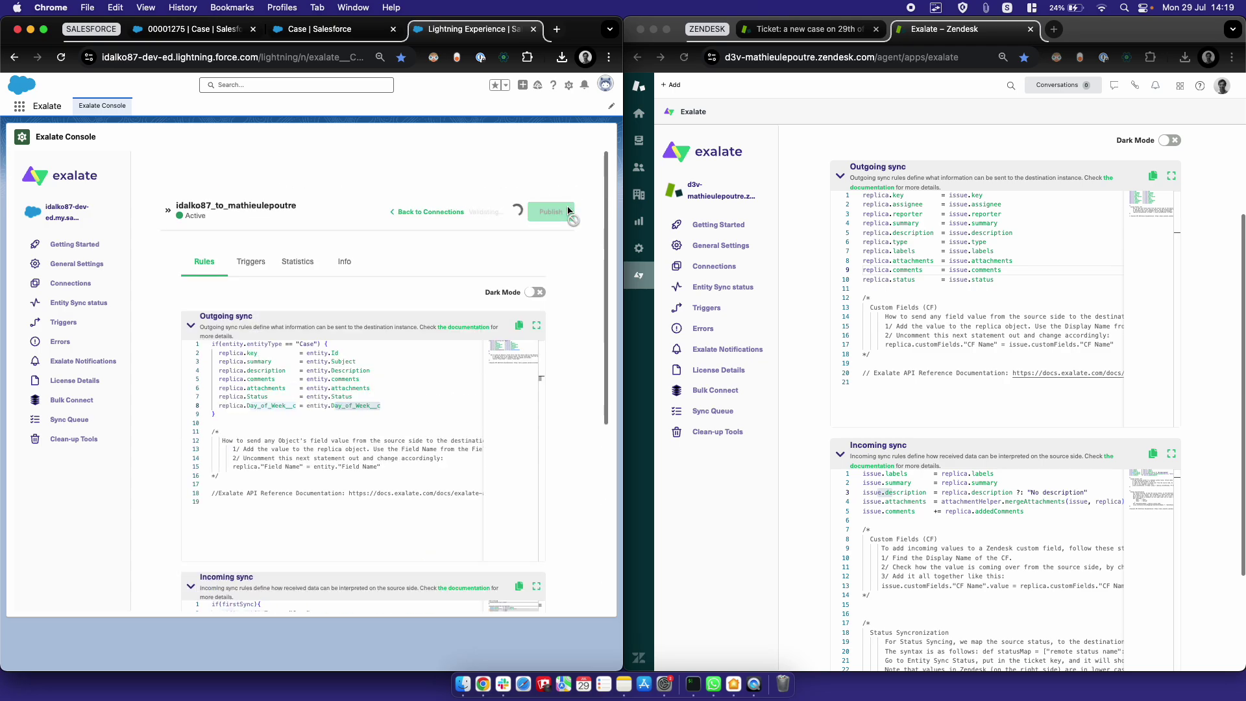
Set the Salesforce case's Day of Week field to Thursday and save the case
left_click(195, 29)
left_click(499, 581)
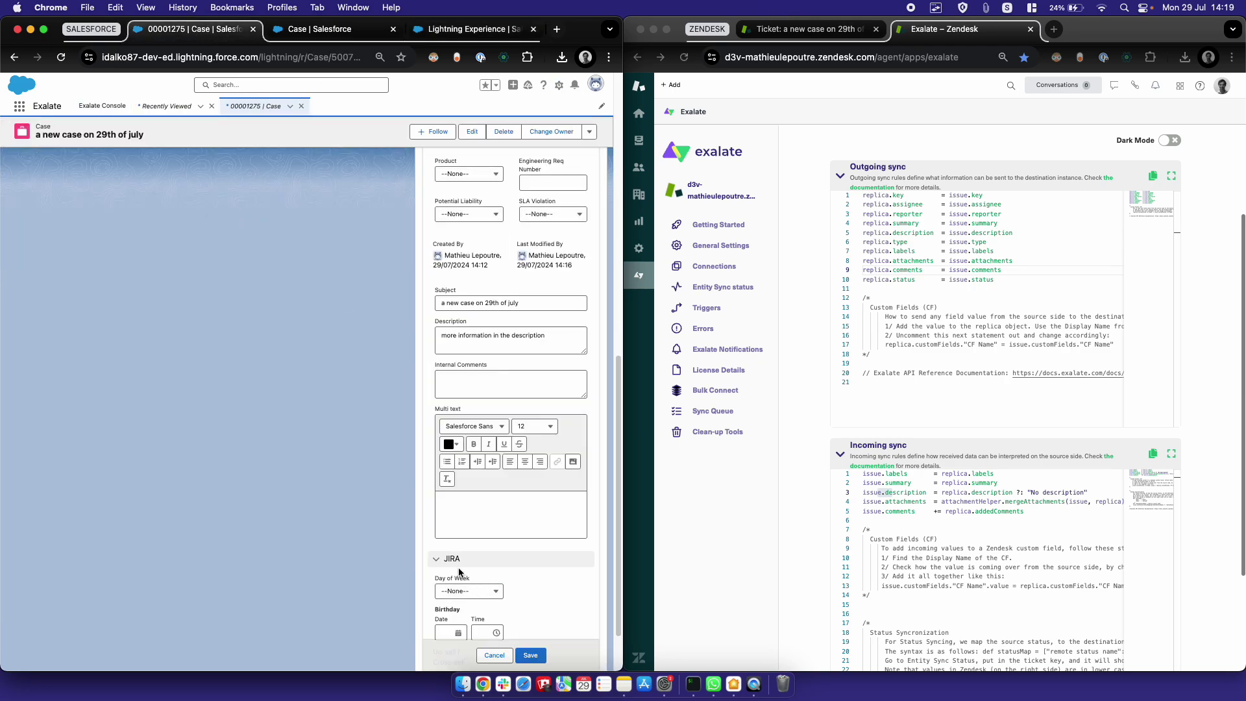
left_click(474, 596)
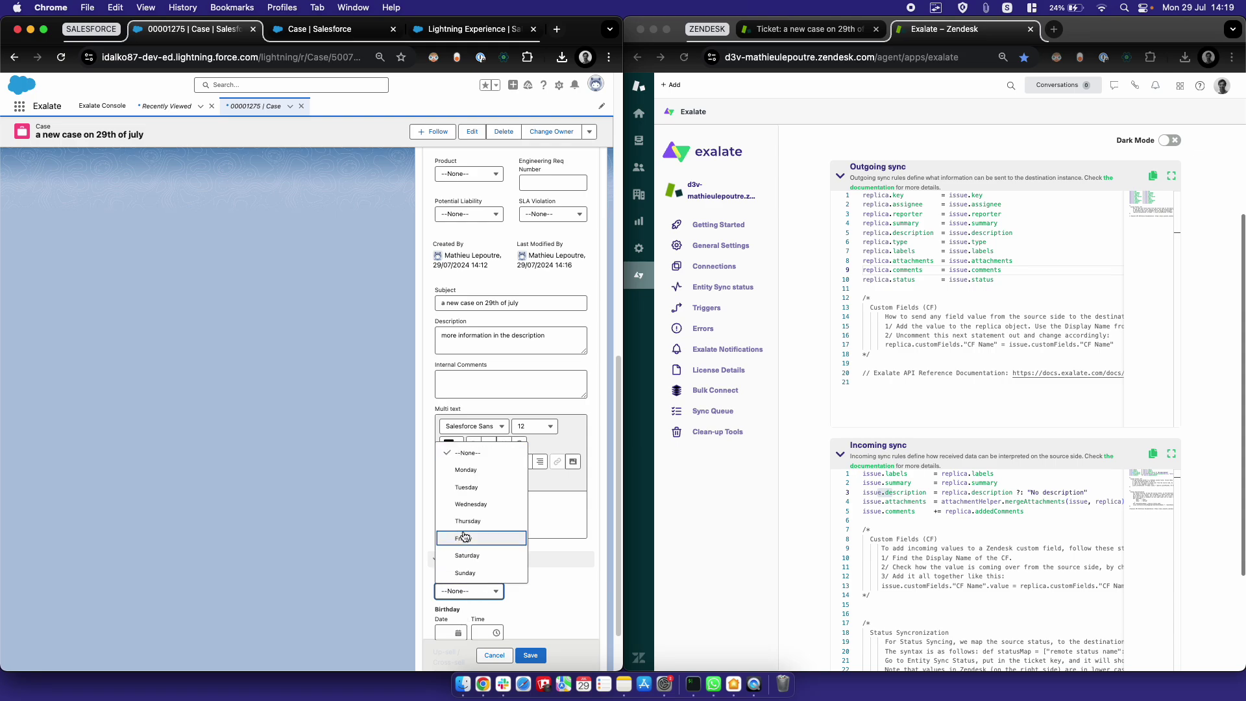
left_click(485, 519)
left_click(540, 656)
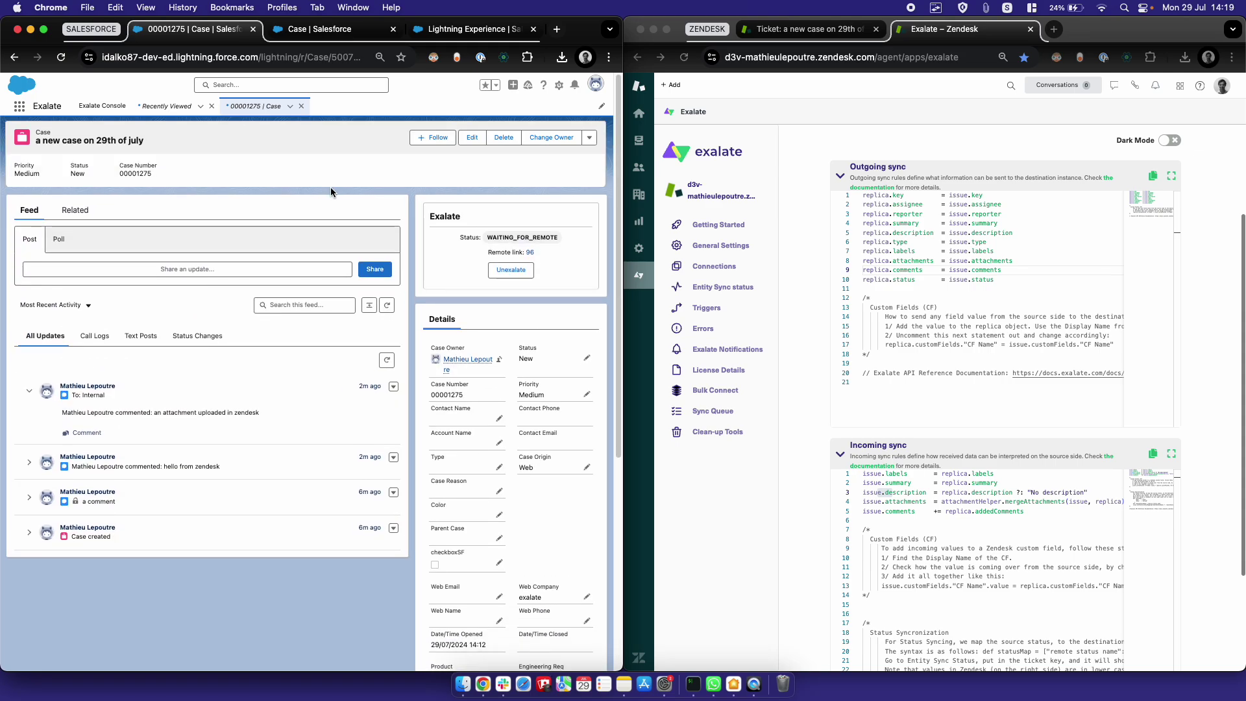
Copy the Salesforce case's record ID from its URL and look up that Case in Exalate's Entity Sync status
double_click(338, 55)
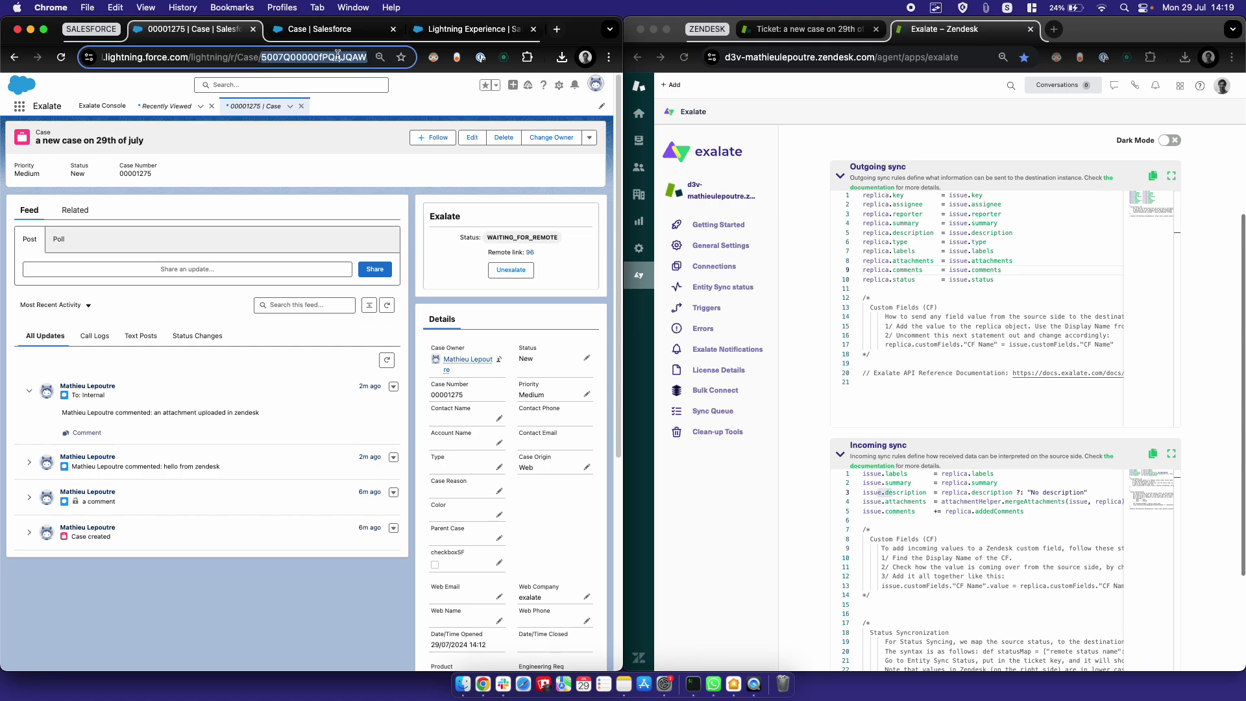
left_click(393, 28)
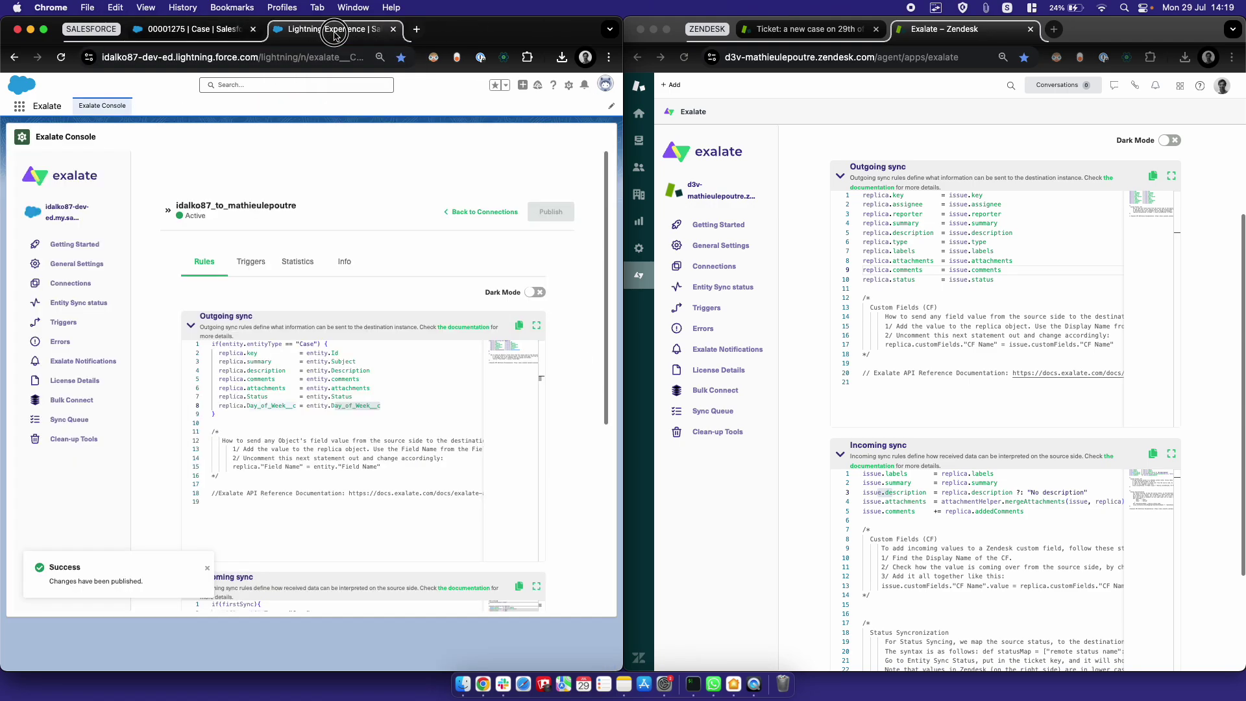
left_click(81, 304)
left_click(252, 262)
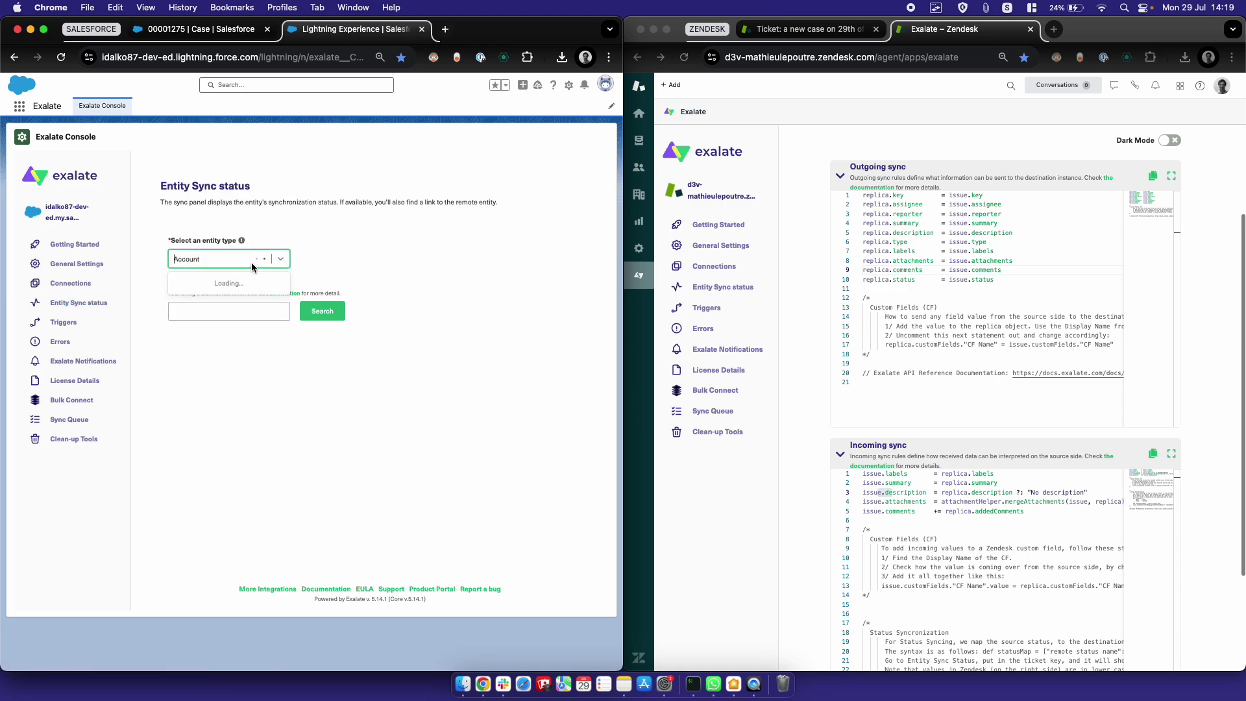
type("case")
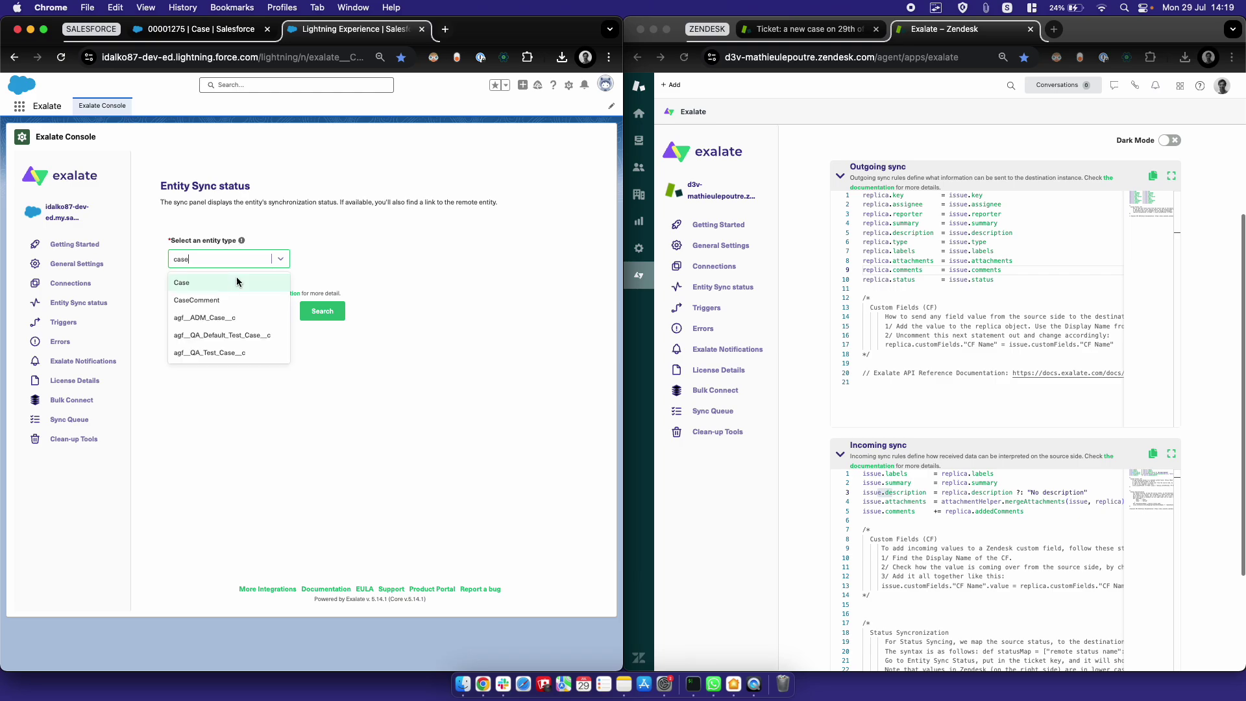
left_click(235, 282)
left_click(206, 313)
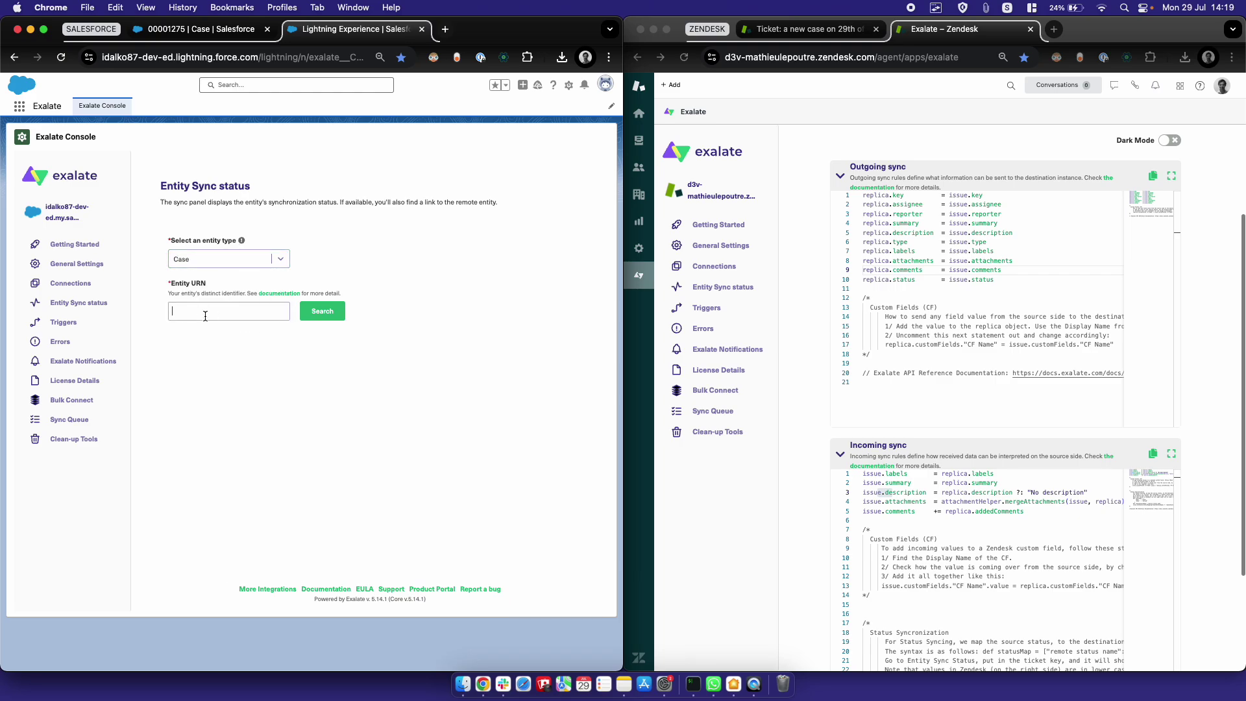
type("5007Q00000fPQoIQAW")
left_click_drag(187, 312, 259, 309)
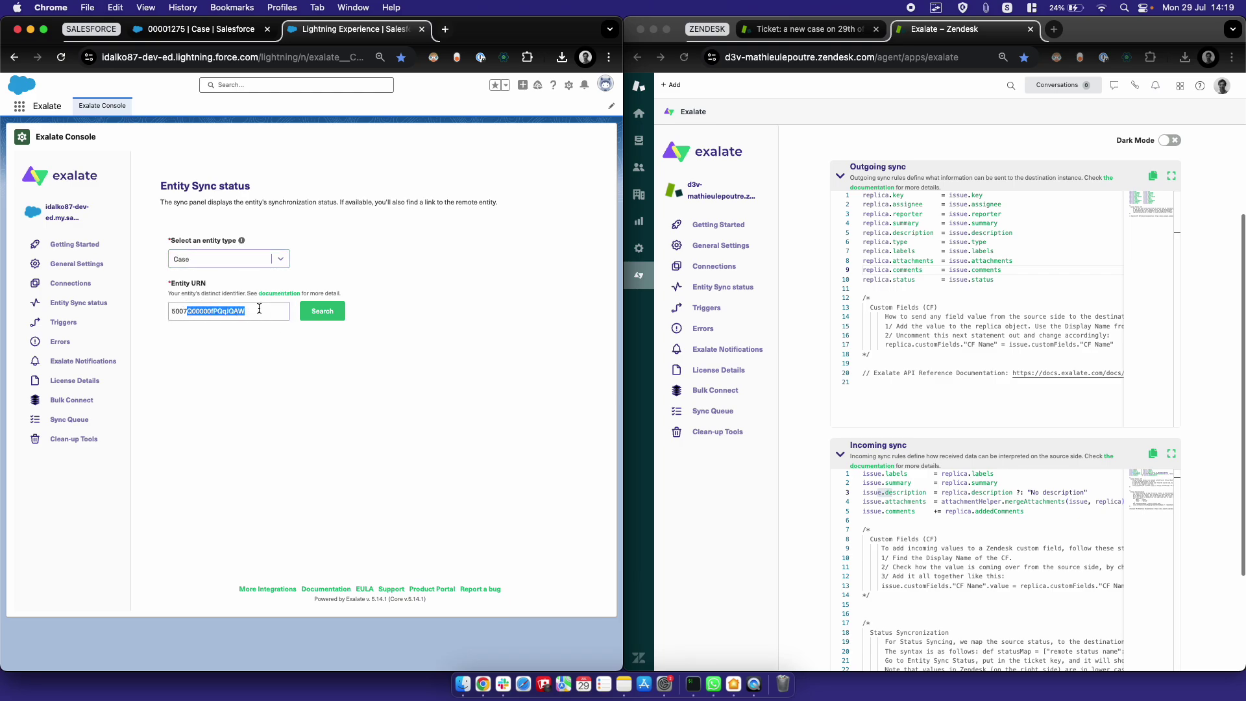
left_click(318, 313)
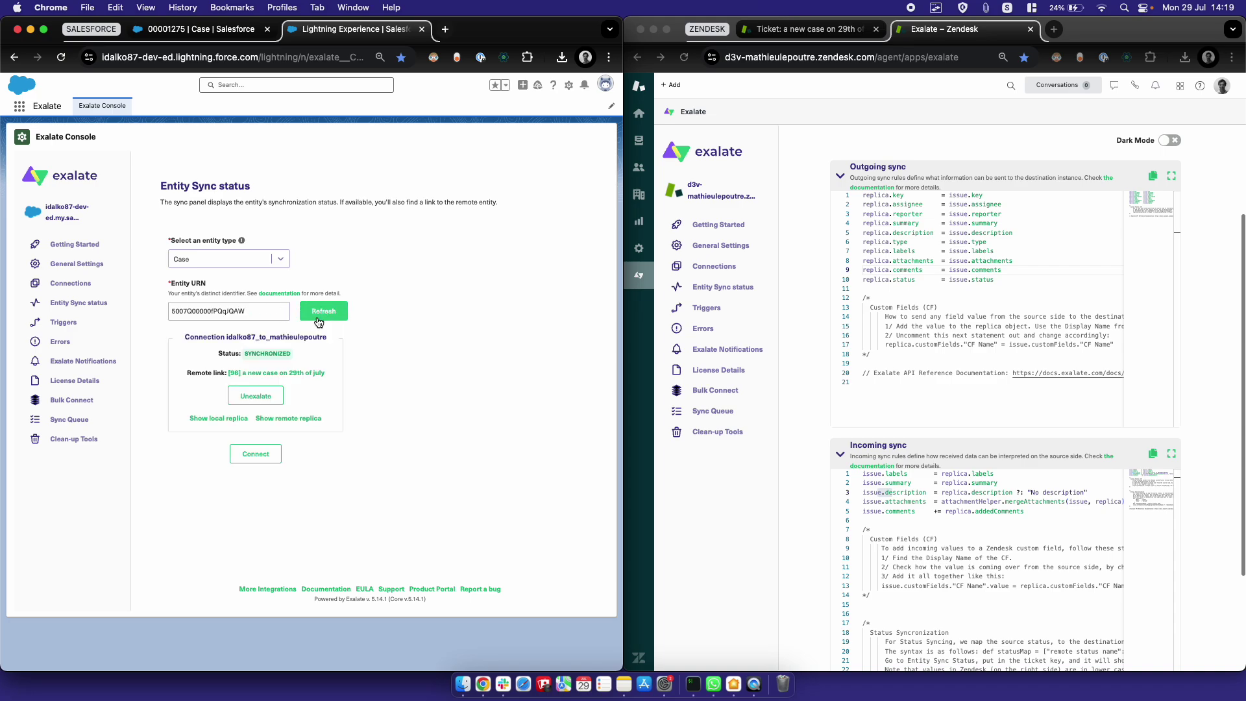
Open the case's local replica and inspect how Day_of_Week__c and its value are structured
left_click(211, 419)
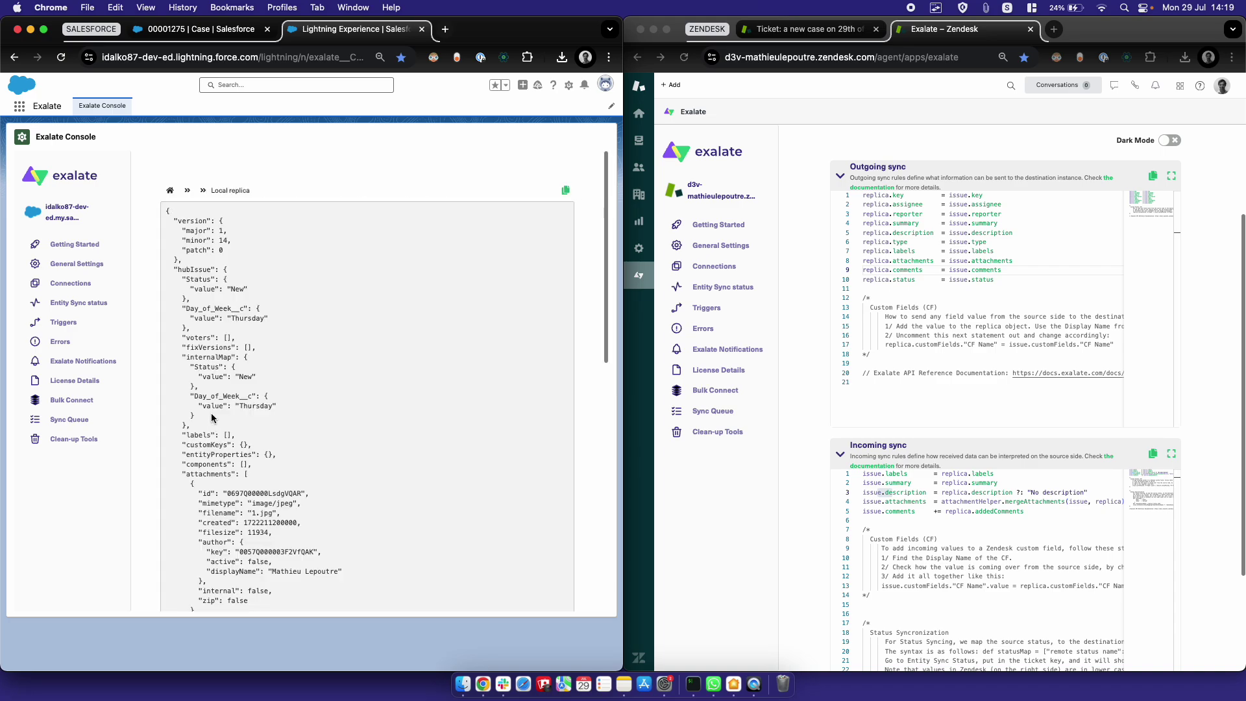
left_click(209, 326)
left_click_drag(182, 308, 238, 321)
Insert blank lines below the issue.comments assignment in Zendesk's incoming sync script
left_click(790, 302)
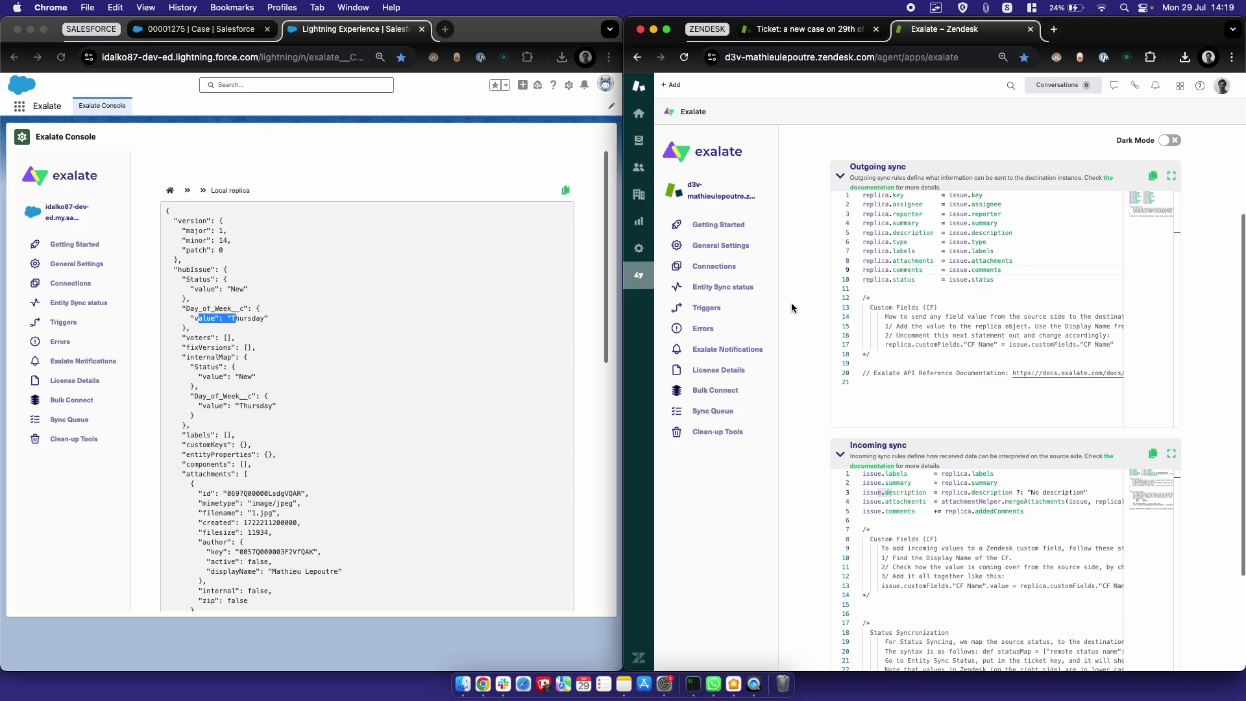
scroll(792, 307, "down", 3)
left_click(904, 368)
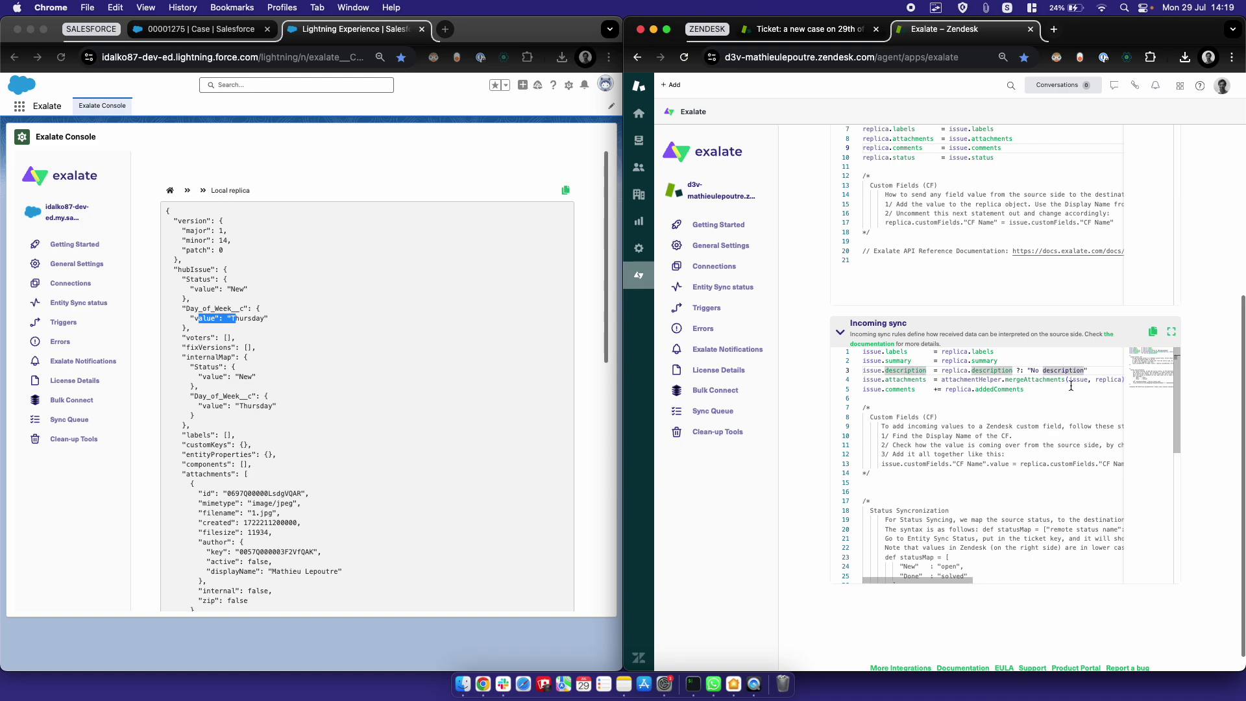
left_click(1064, 388)
key("Return")
key("Return")
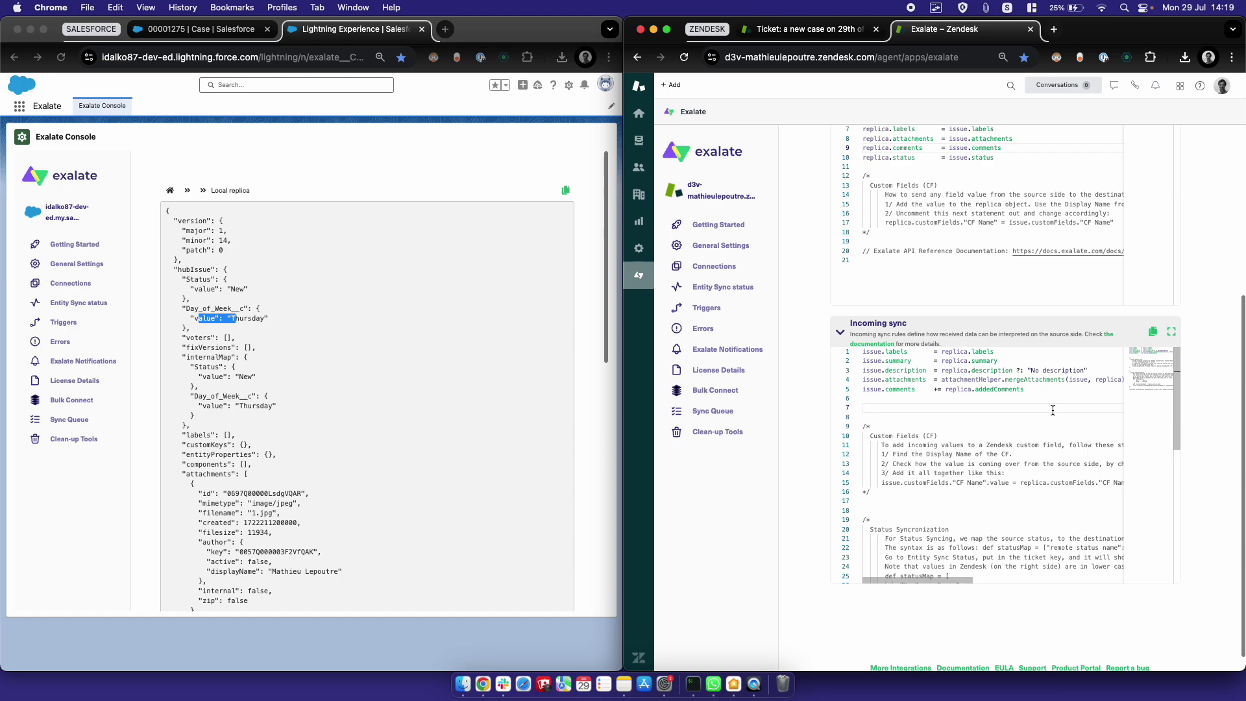
Move the example custom-field assignment out of the Custom Fields comment to its own line below issue.comments in the incoming script
left_click_drag(875, 454, 942, 463)
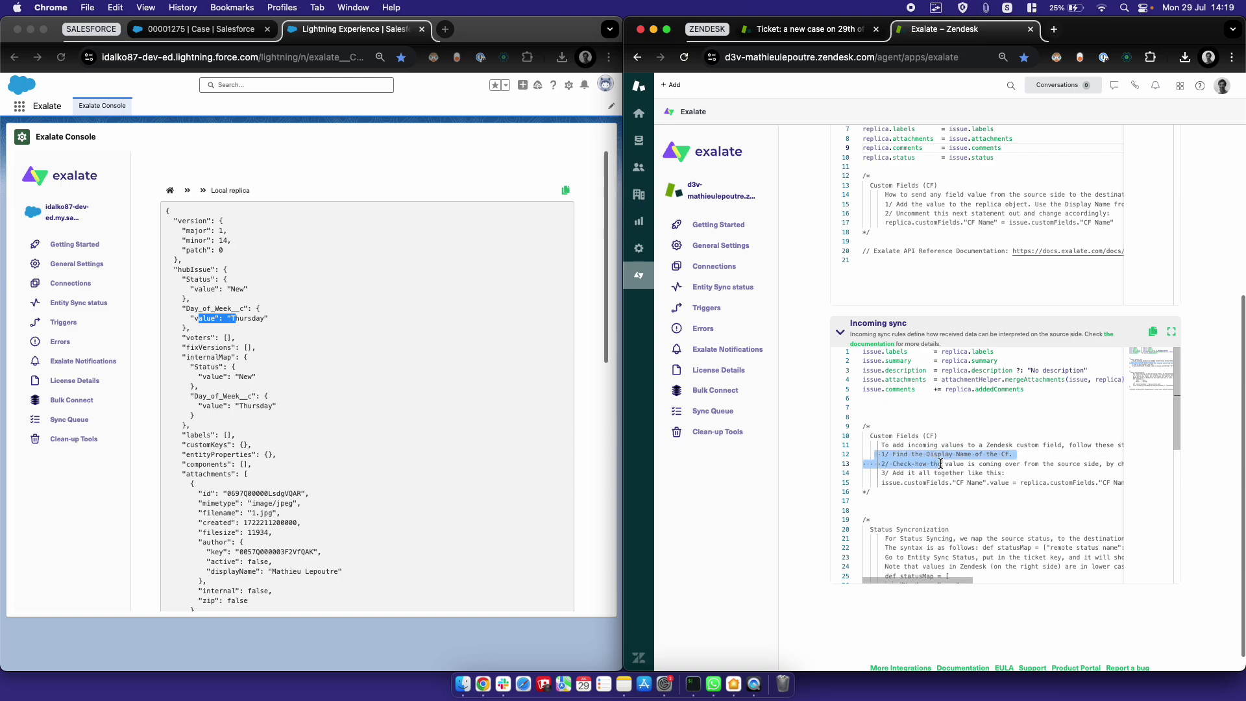
left_click(877, 482)
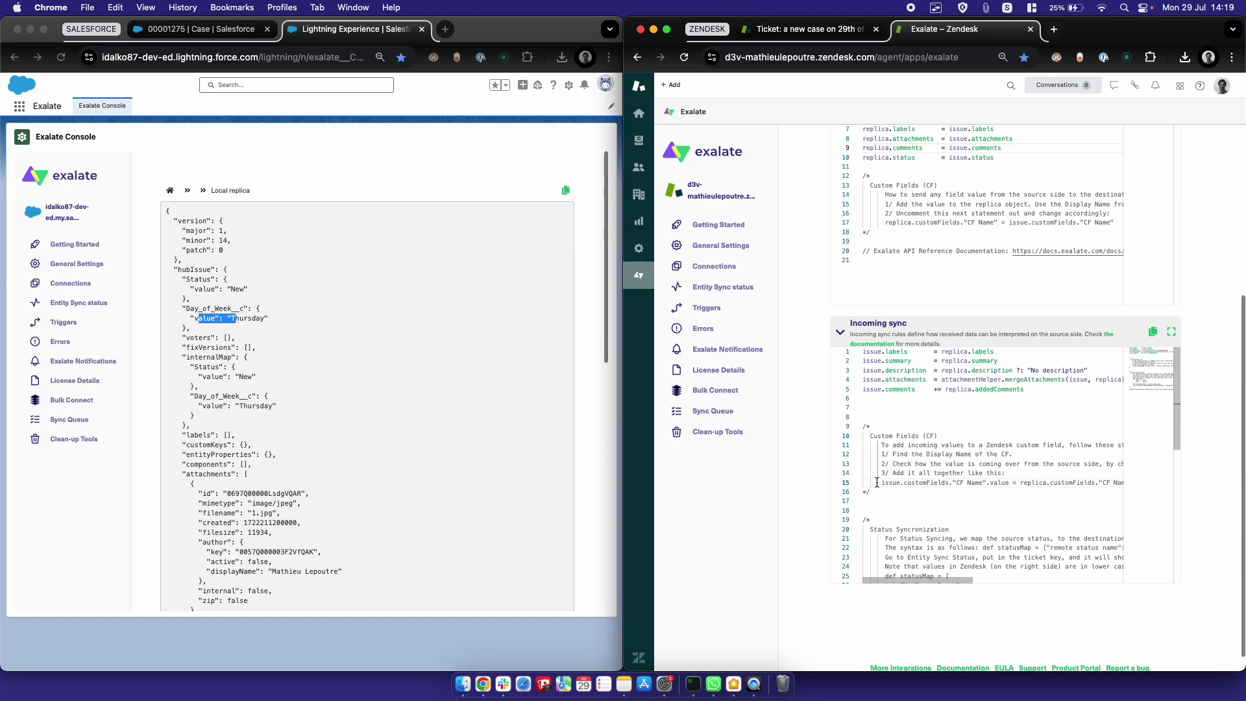
key("shift+End")
key("cmd+c")
key("BackSpace")
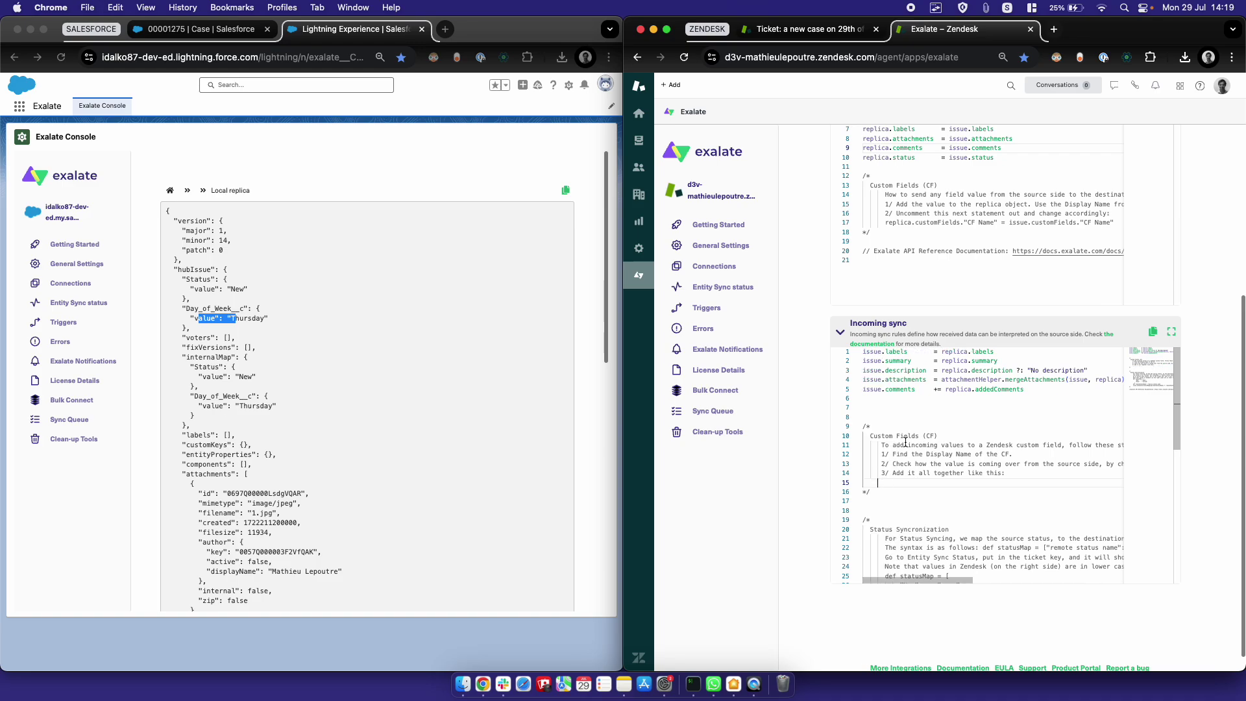
left_click(882, 398)
key("cmd+v")
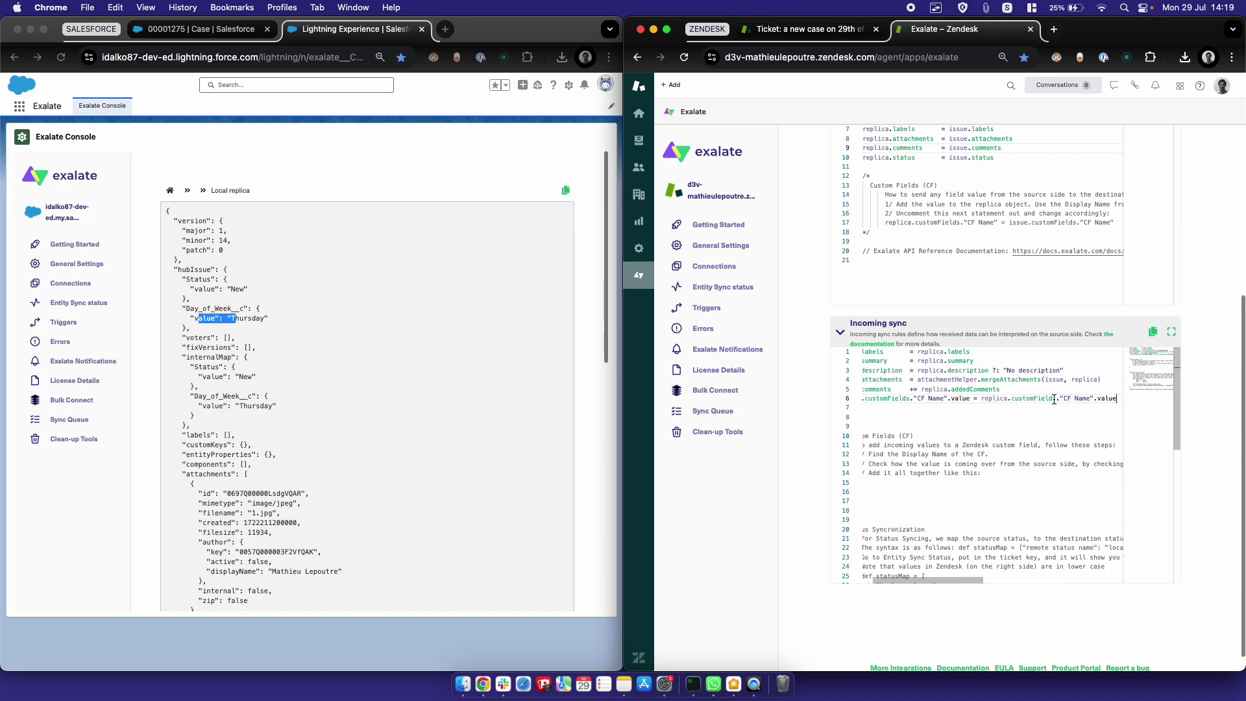
left_click(947, 395)
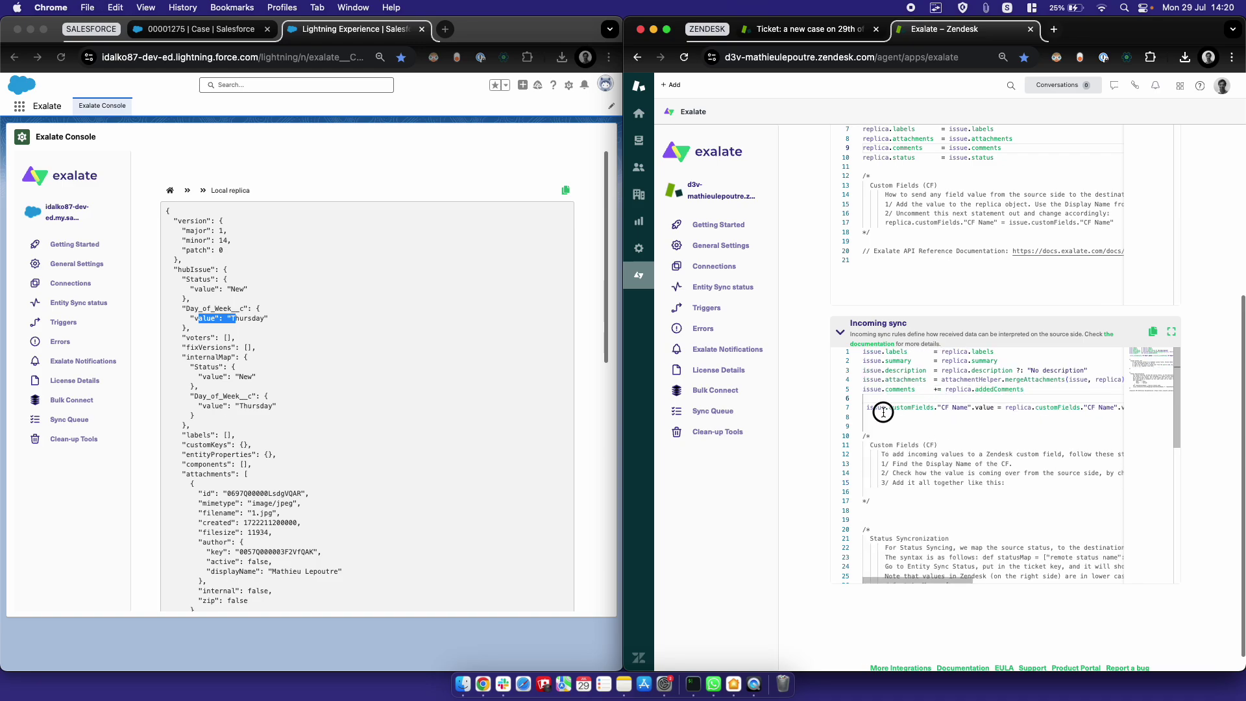
left_click(943, 408)
Copy the Color field's name from the Zendesk ticket and replace the assignment's target "CF Name" with "Color"
left_click(964, 407)
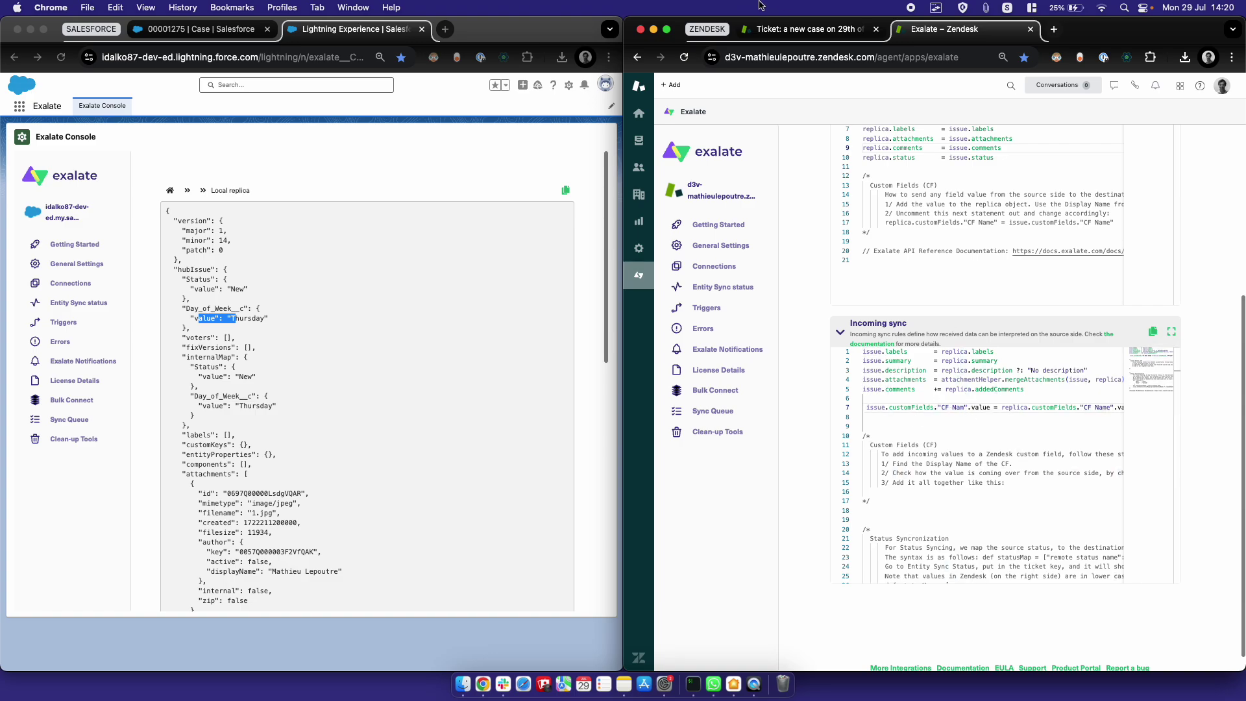
left_click(804, 28)
scroll(739, 550, "down", 2)
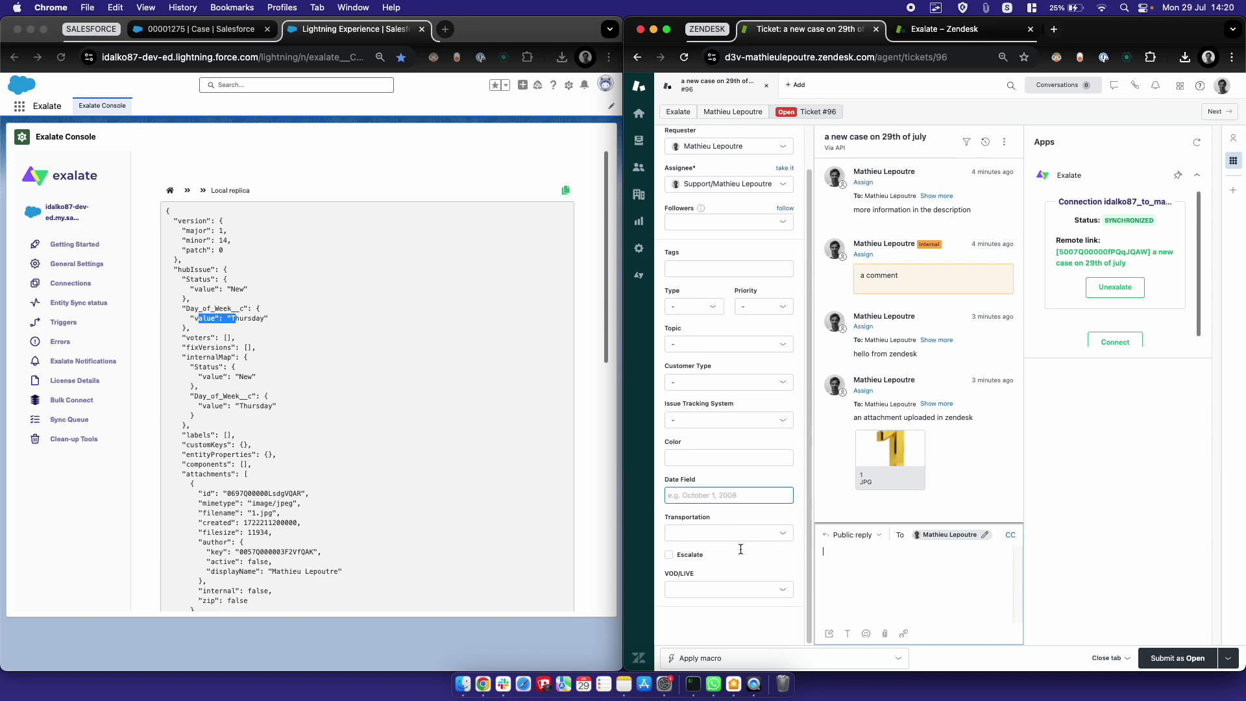
left_click(677, 445)
double_click(673, 442)
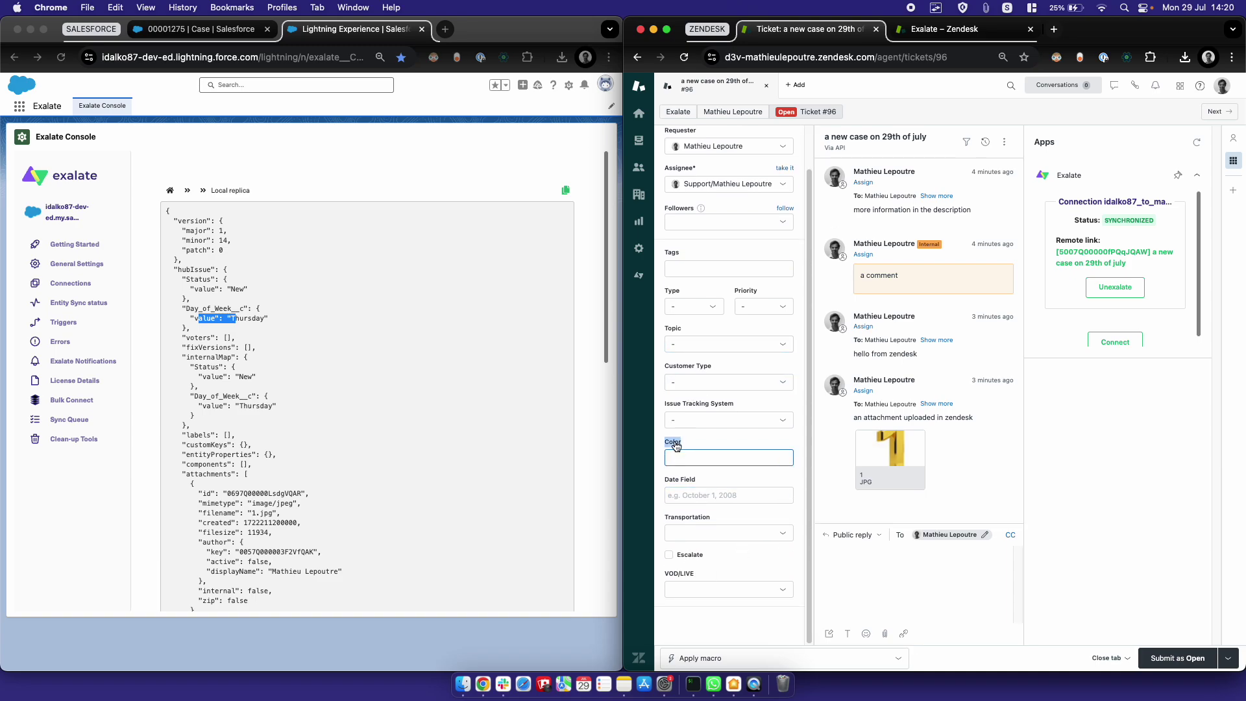
left_click(965, 30)
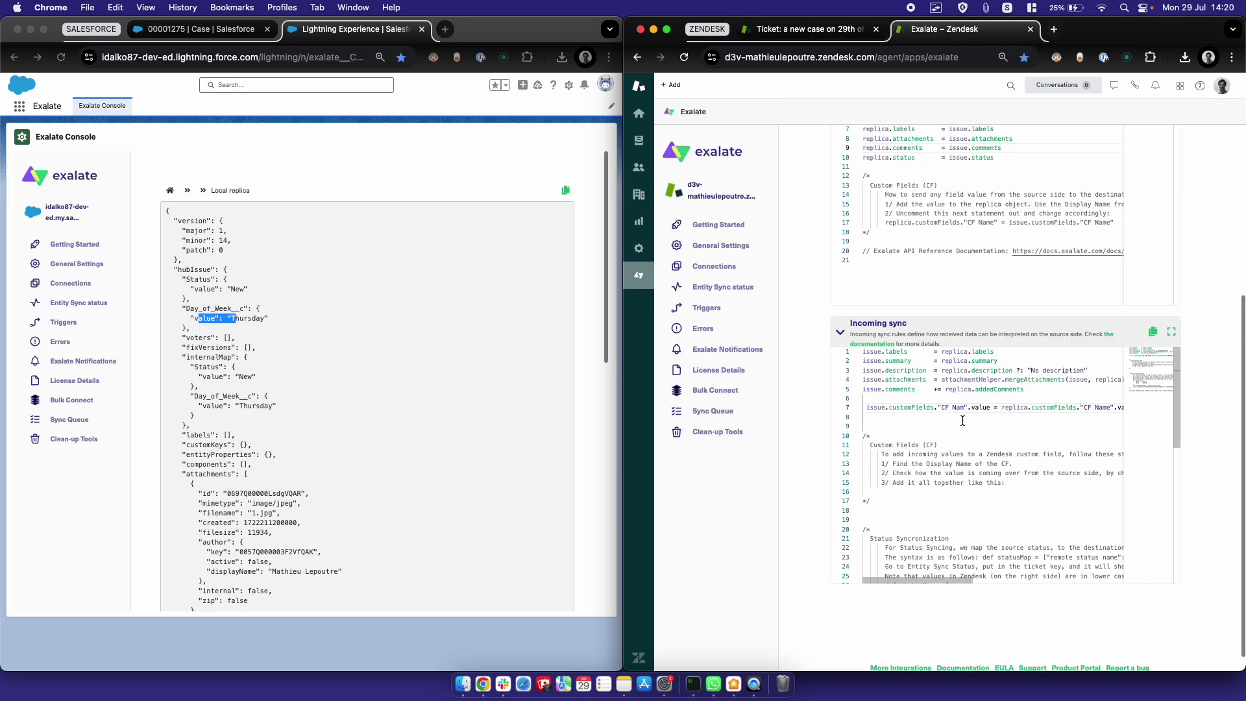
double_click(961, 408)
key("BackSpace")
key("BackSpace")
key("BackSpace")
key("BackSpace")
key("super+v")
Replace the source part of the Color assignment with replica.Day_of_Week__c, copying the field name from the Salesforce local replica
double_click(1027, 408)
key("shift+End")
key("BackSpace")
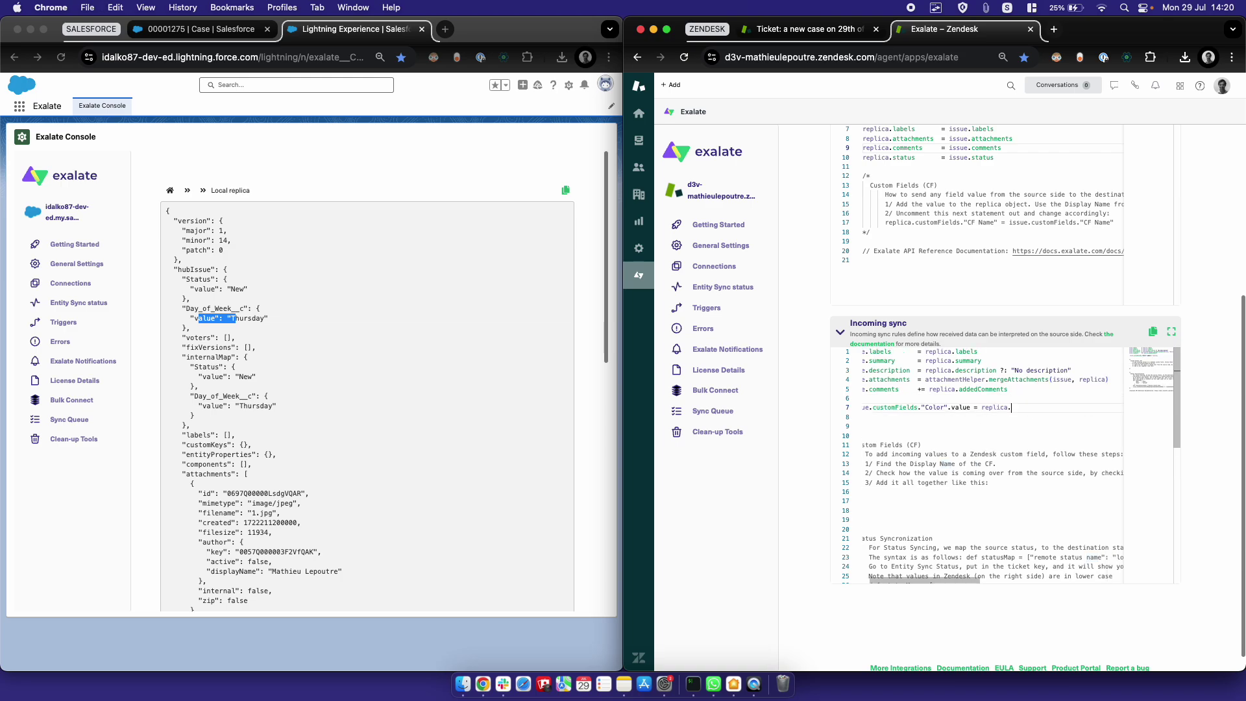
left_click(221, 310)
double_click(221, 309)
key("super+c")
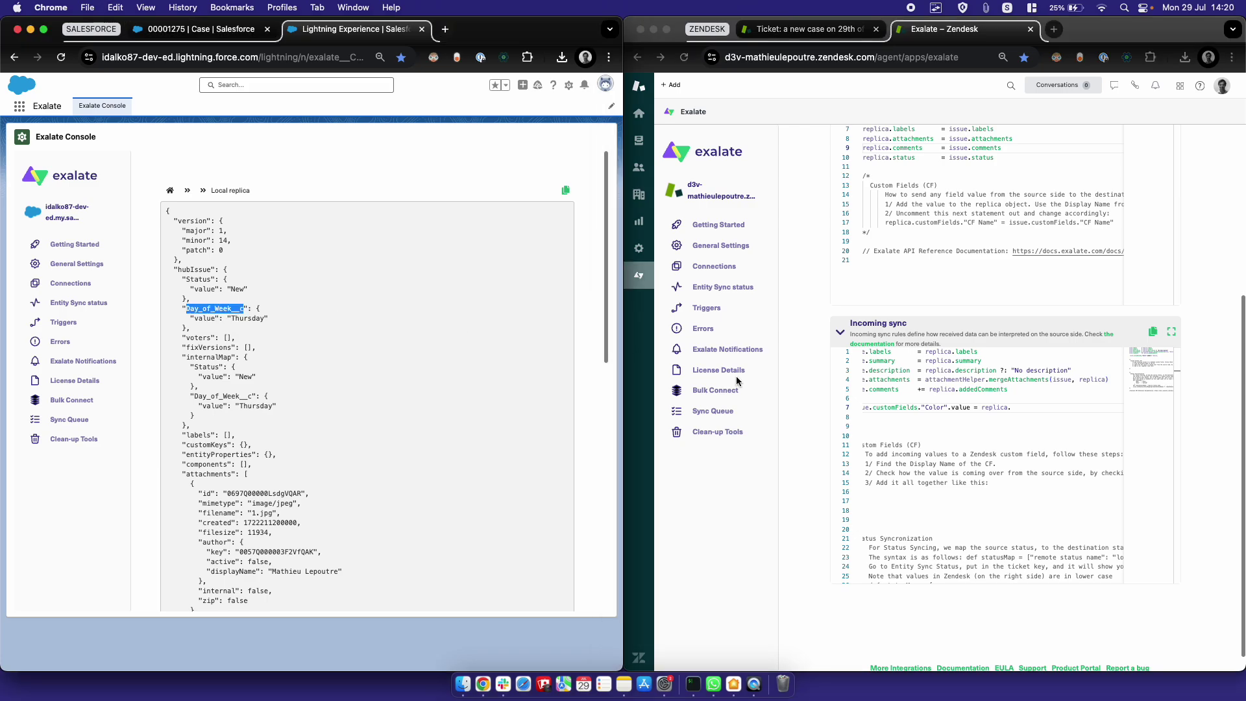
left_click(1035, 410)
key("super+v")
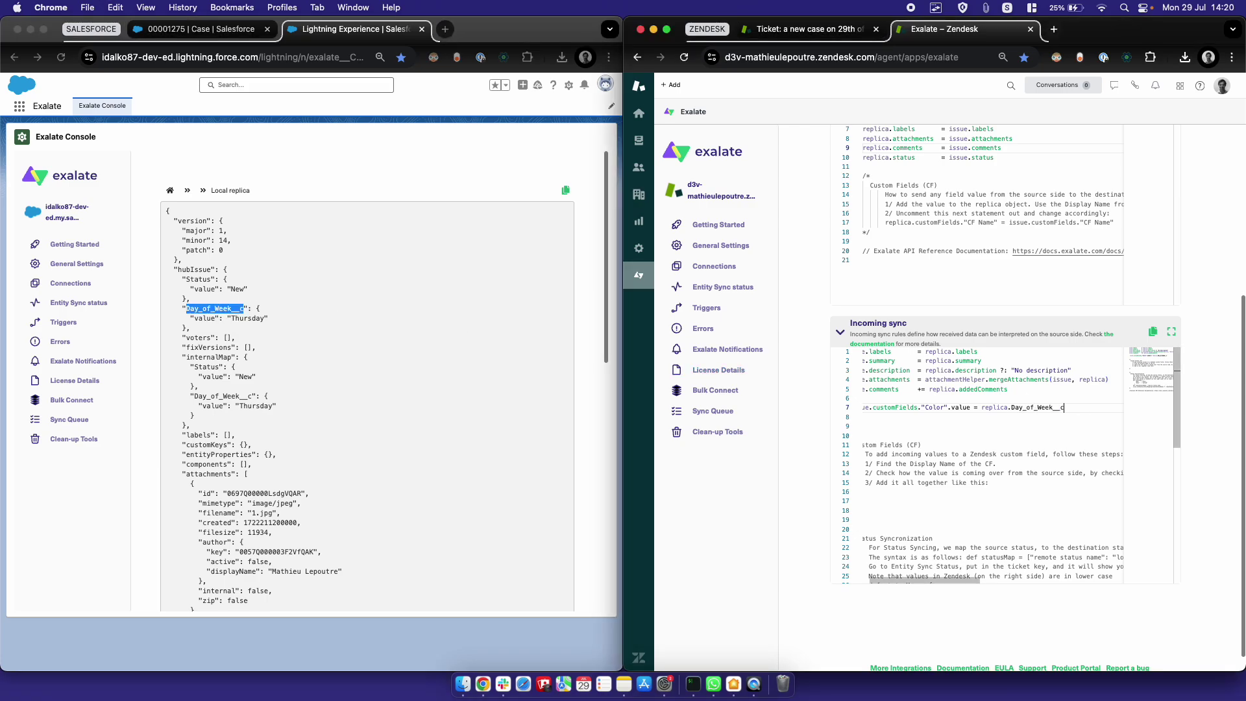
Append ".value" to replica.Day_of_Week__c in the Color assignment and publish the Zendesk connection
type(".")
left_click(203, 319)
double_click(204, 318)
key("super+c")
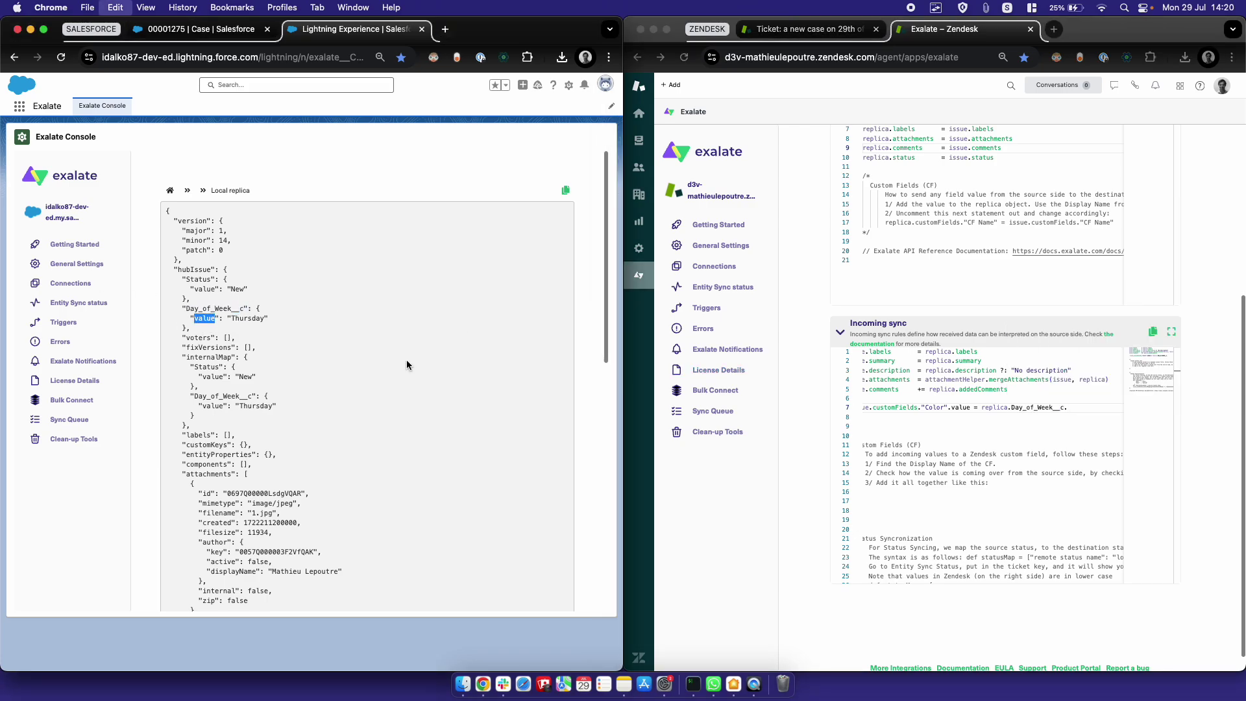
left_click(1091, 408)
key("super+v")
scroll(1090, 389, "up", 5)
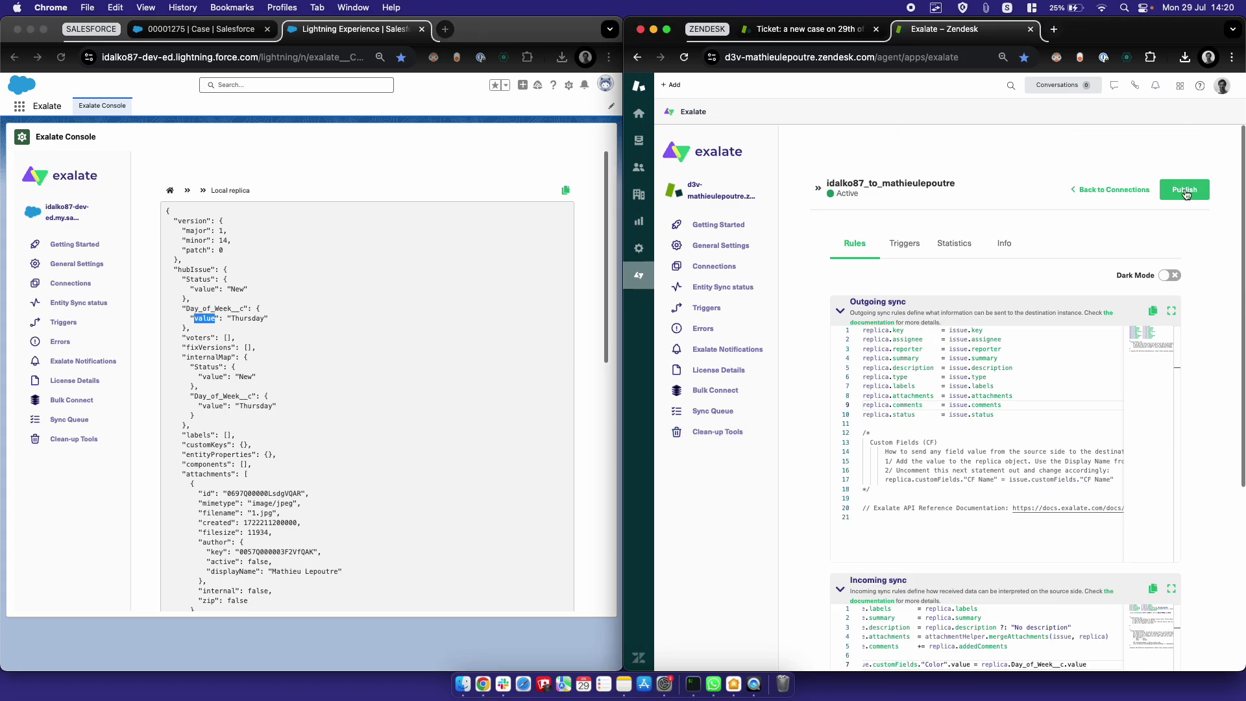
left_click(1185, 190)
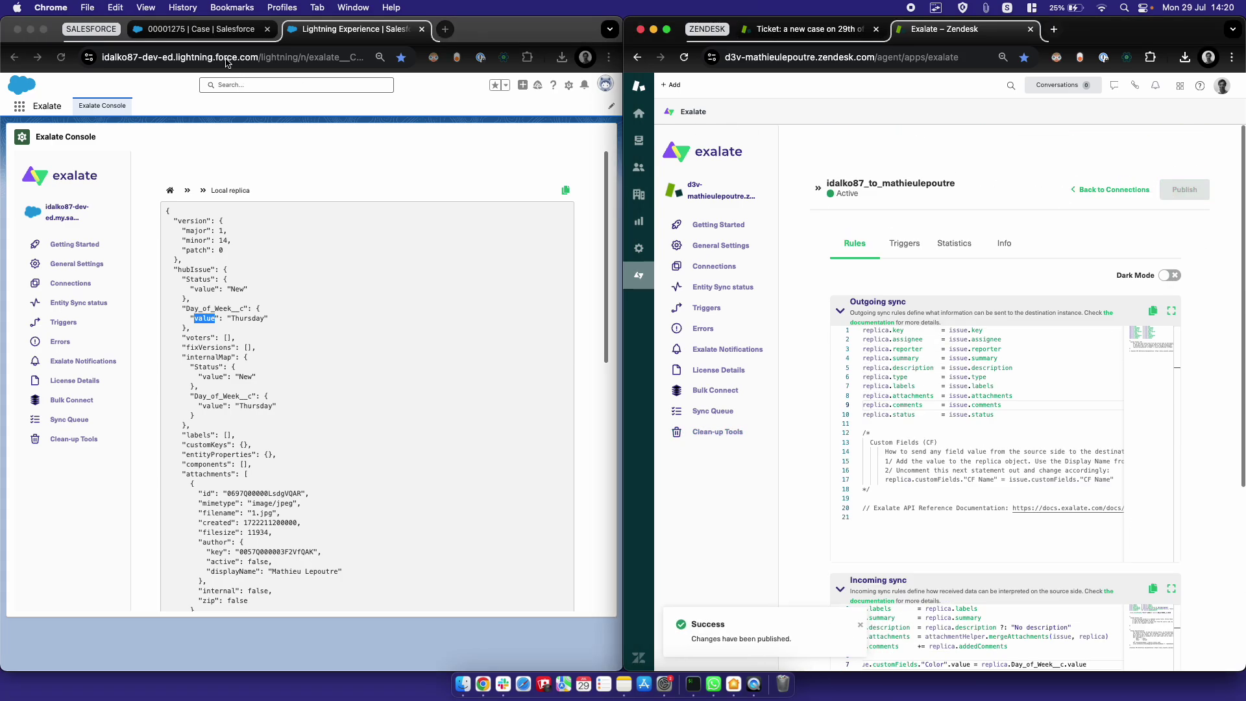
Change the Salesforce case's Day of Week field to Monday and save the case
left_click(197, 28)
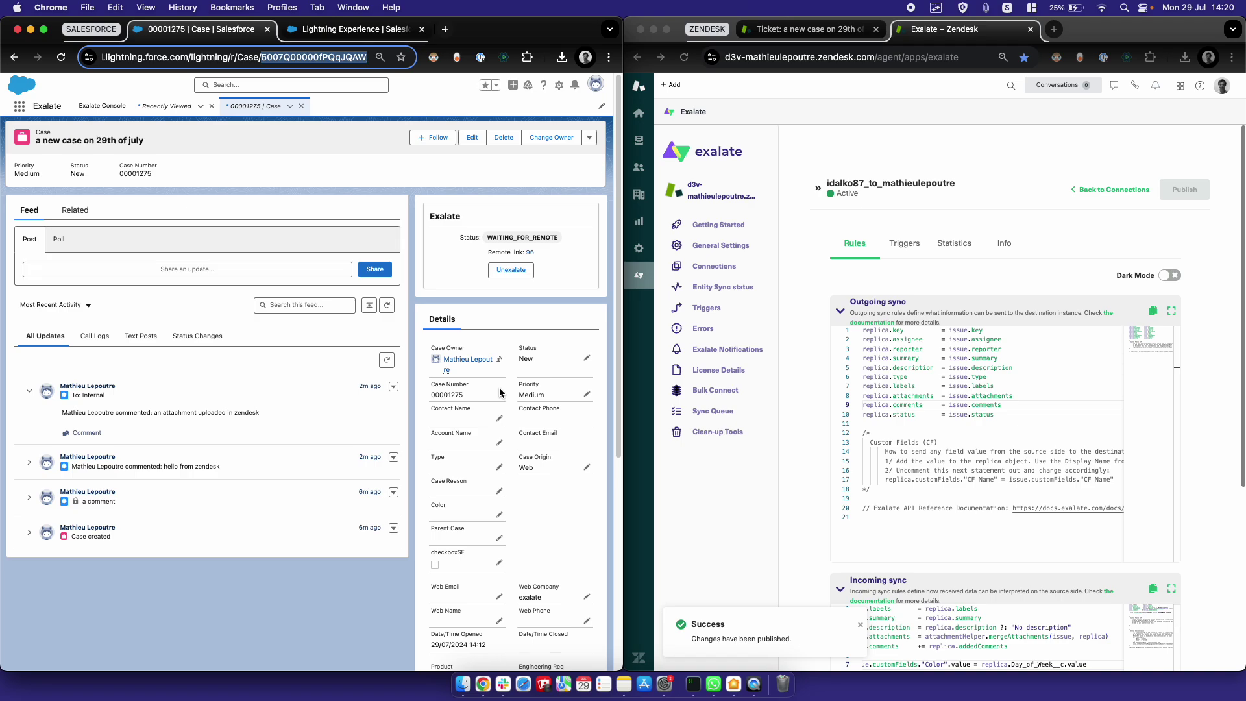
scroll(501, 393, "down", 6)
scroll(543, 560, "up", 1)
left_click(500, 580)
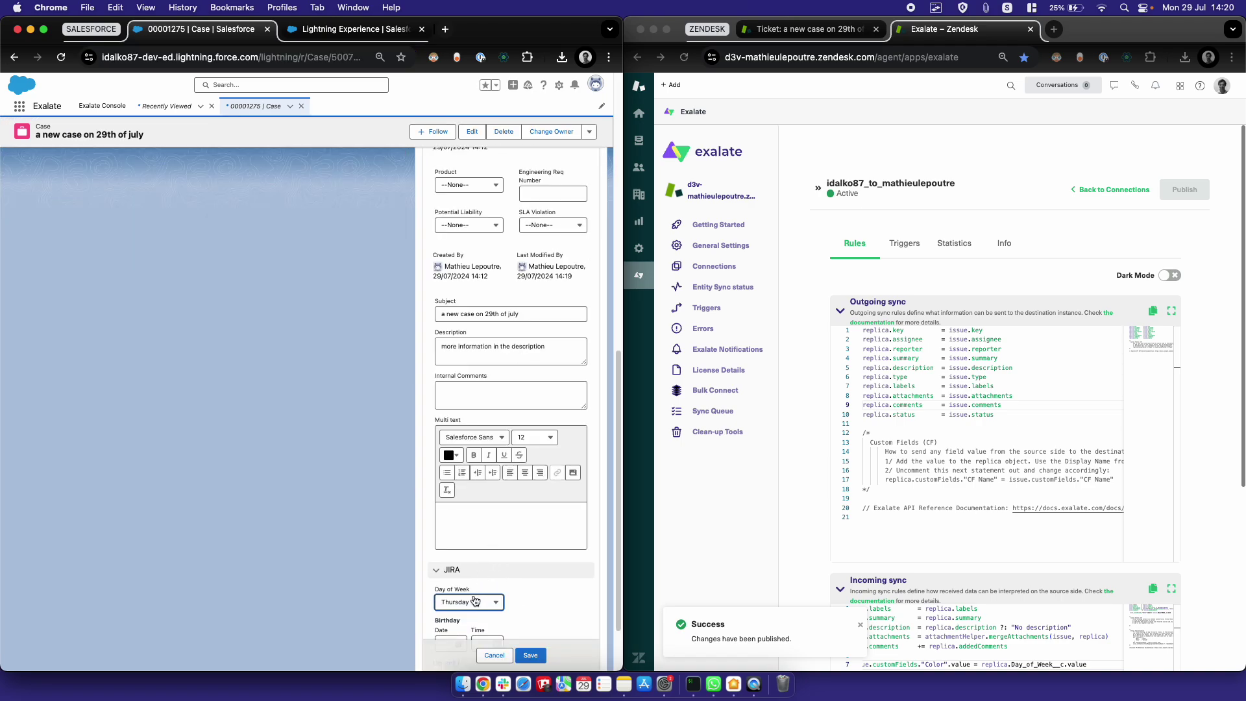
left_click(475, 601)
left_click(478, 485)
left_click(531, 656)
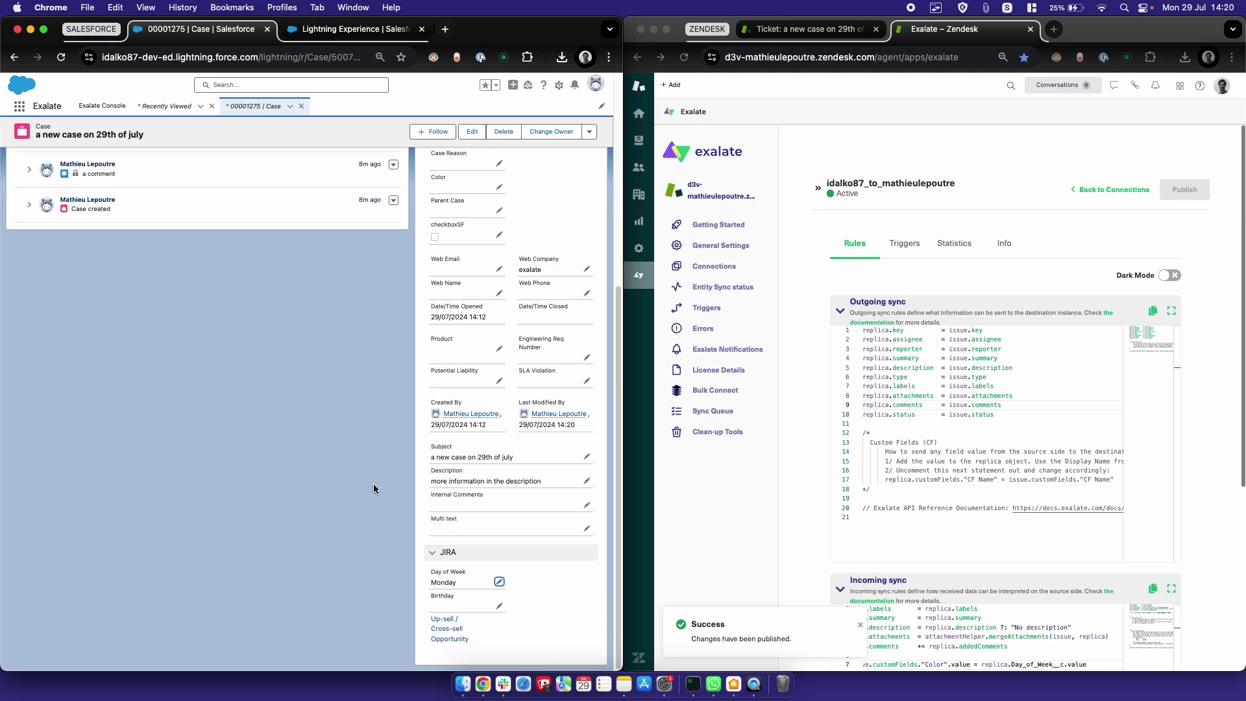
Check the Color field on the synced Zendesk ticket for the Day of Week value sent from Salesforce
scroll(372, 484, "up", 5)
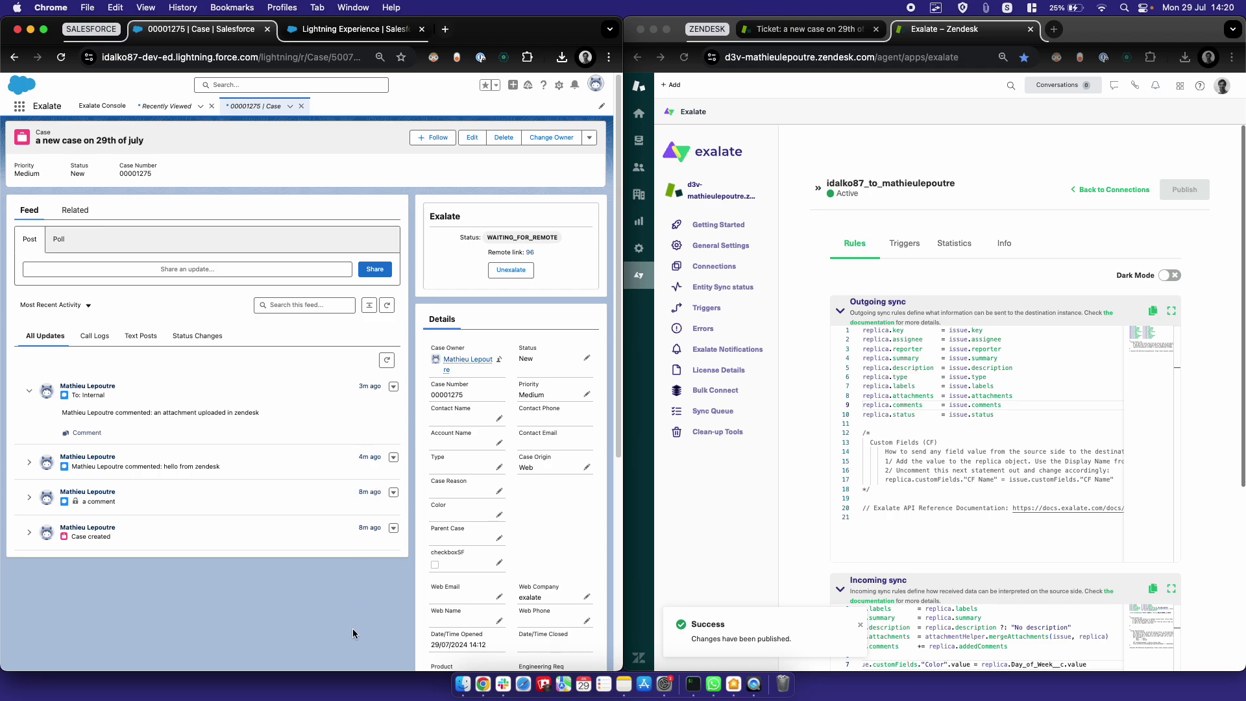
left_click(804, 29)
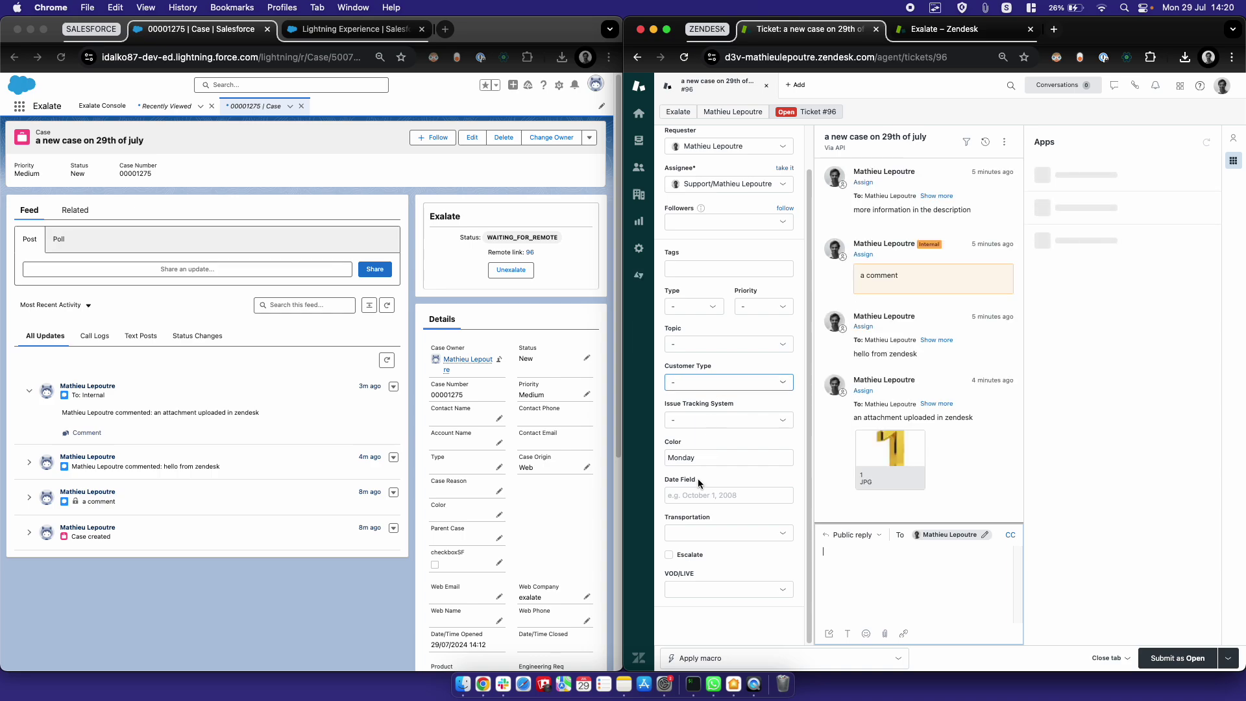
scroll(696, 478, "up", 5)
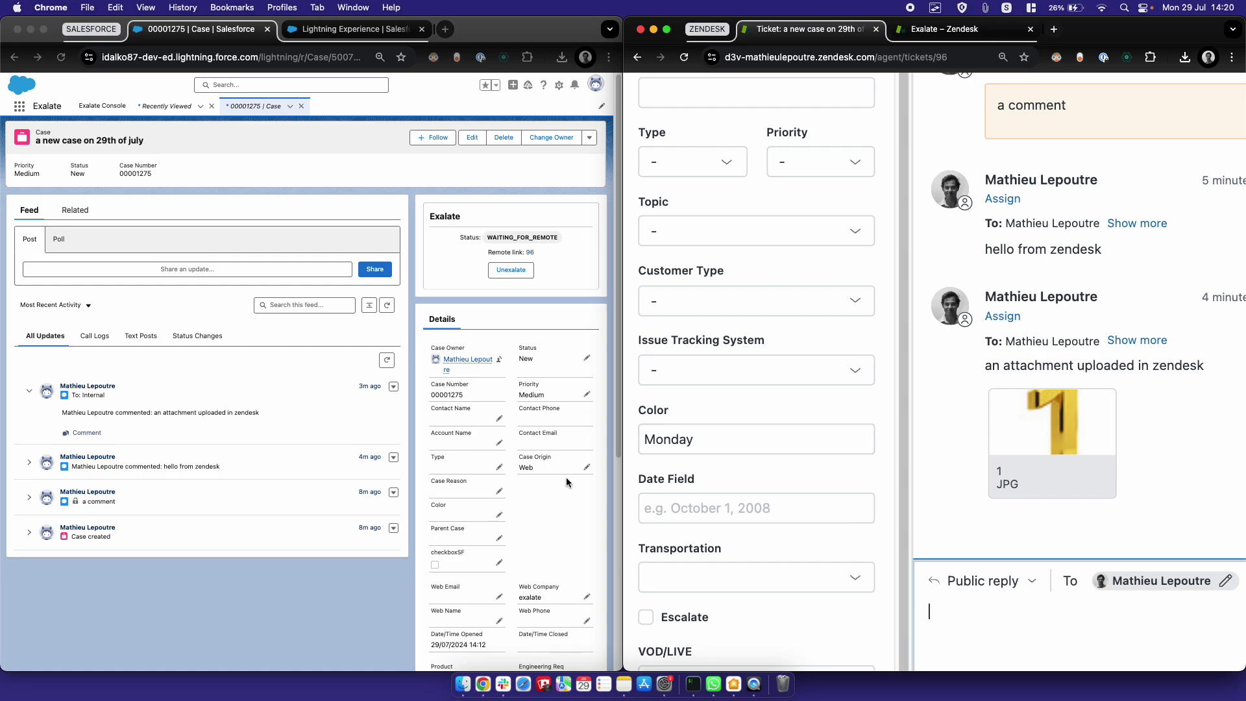
Check the status assignment replica.status = issue.status in the Zendesk connection's outgoing sync
scroll(745, 415, "down", 5)
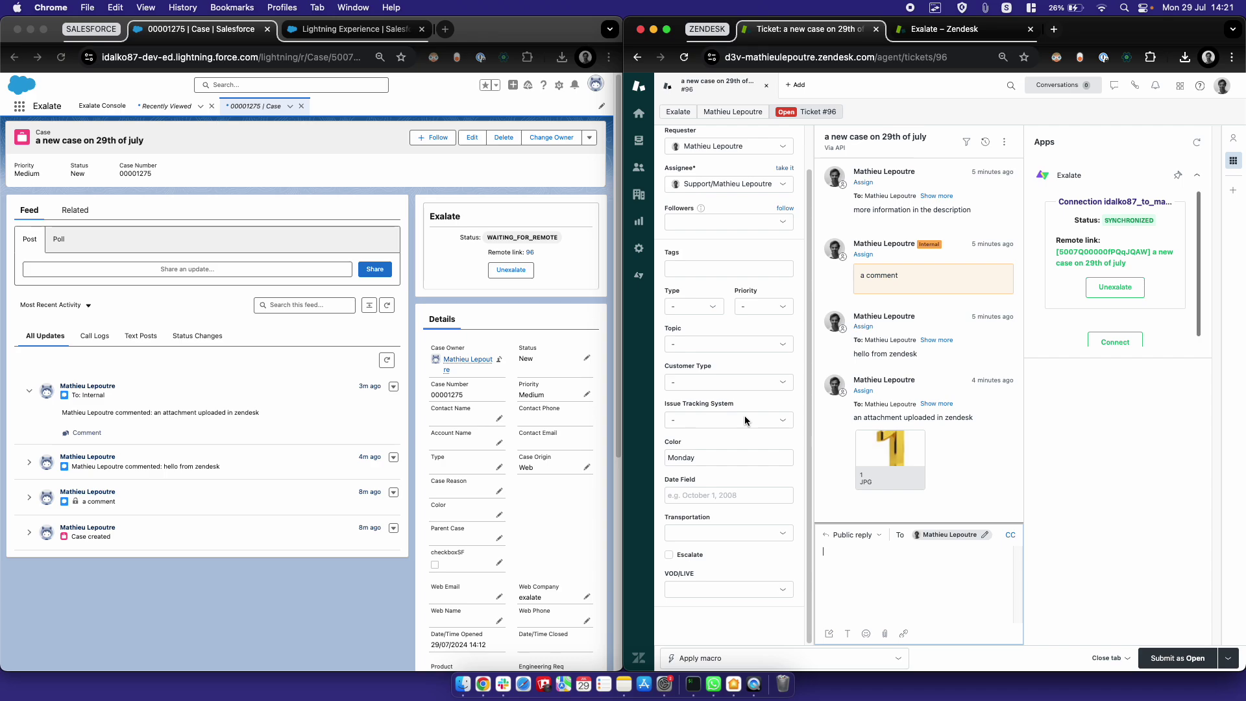
left_click(946, 32)
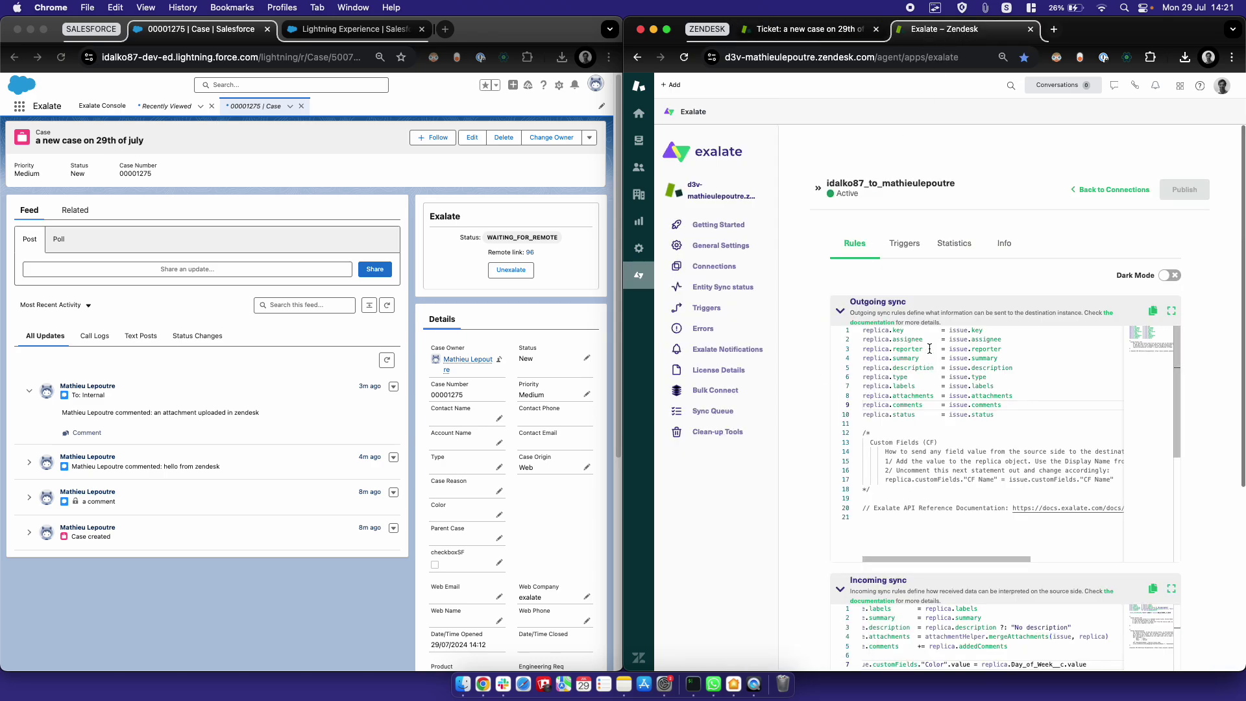
left_click_drag(1002, 414, 847, 415)
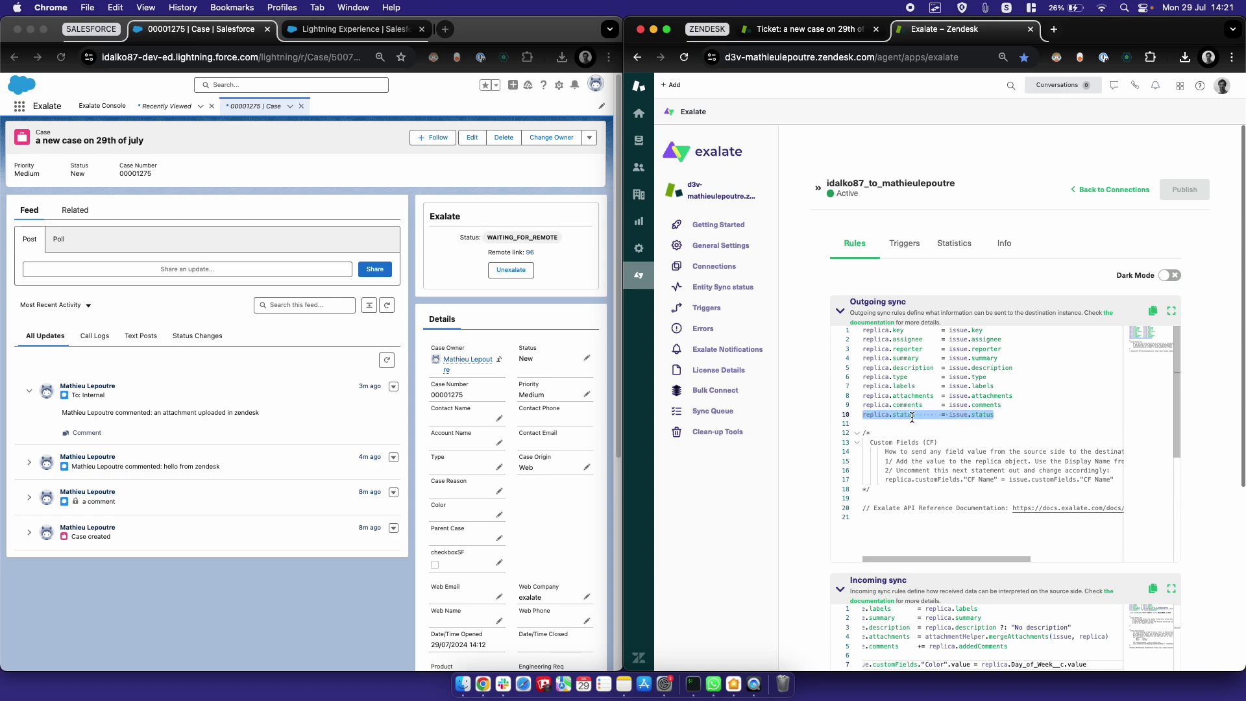
Open the Salesforce side of the Exalate connection for editing and delete the entity.Status = "New" line from its incoming sync
left_click(292, 29)
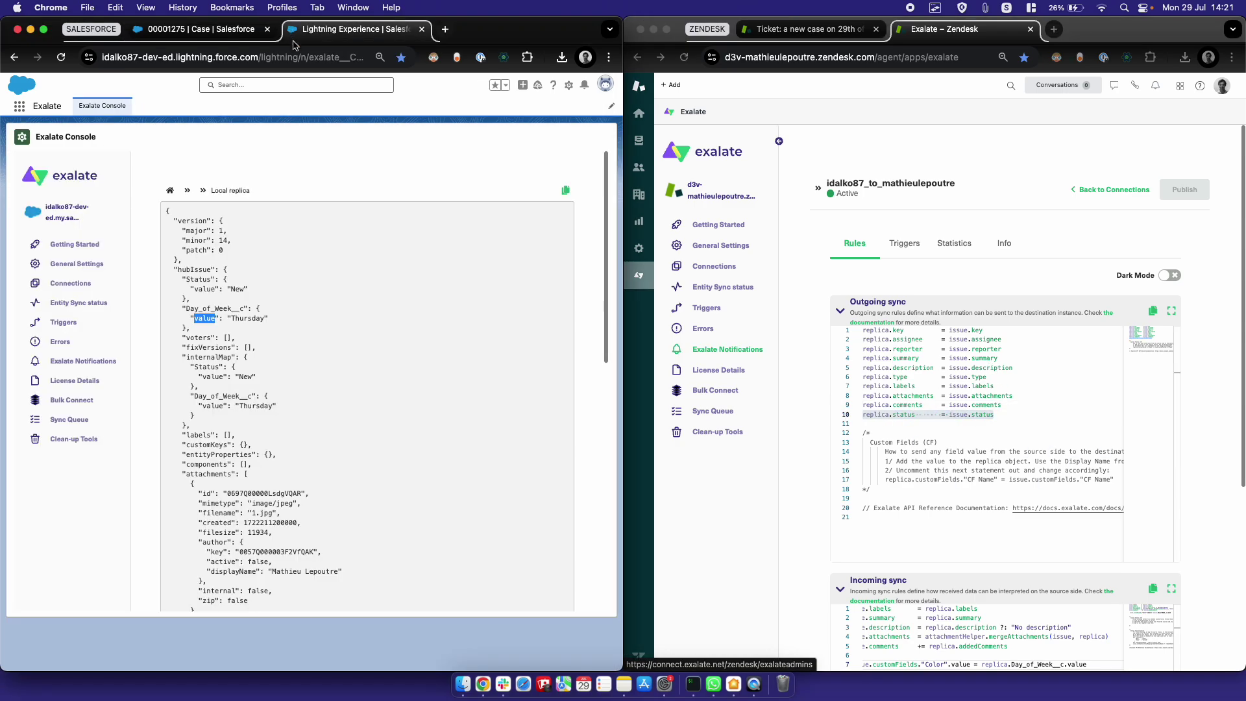
left_click(72, 283)
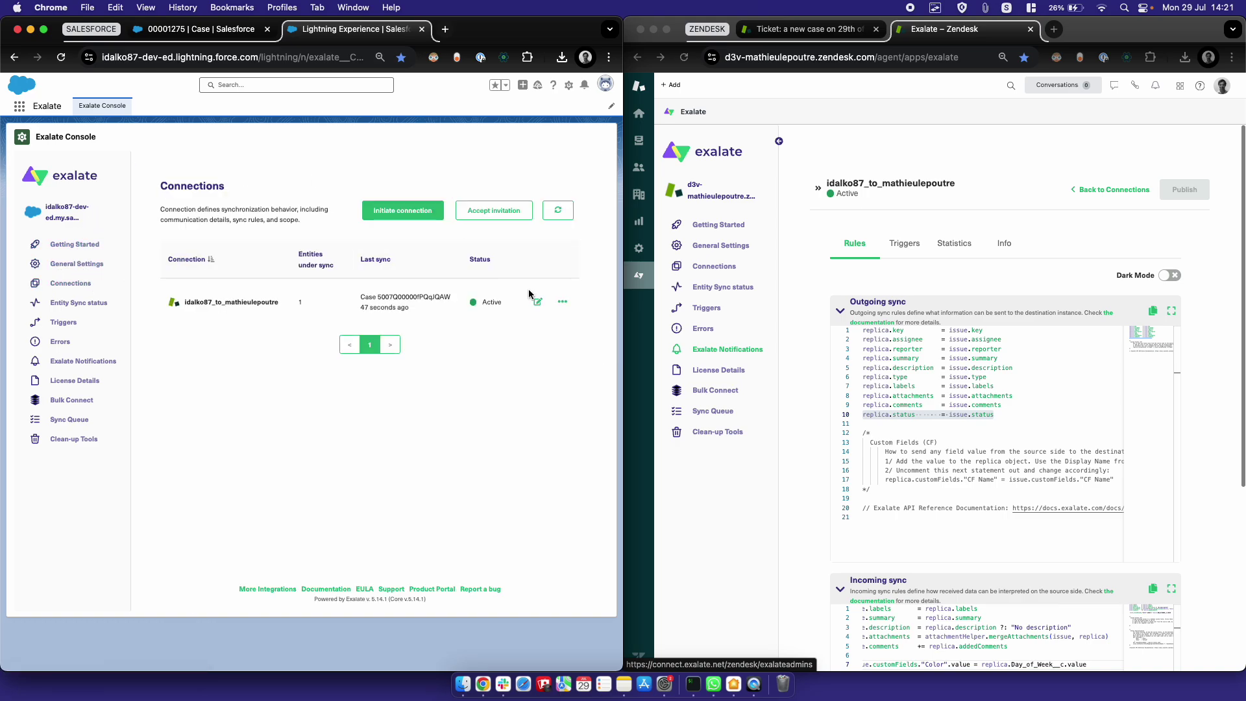
left_click(538, 301)
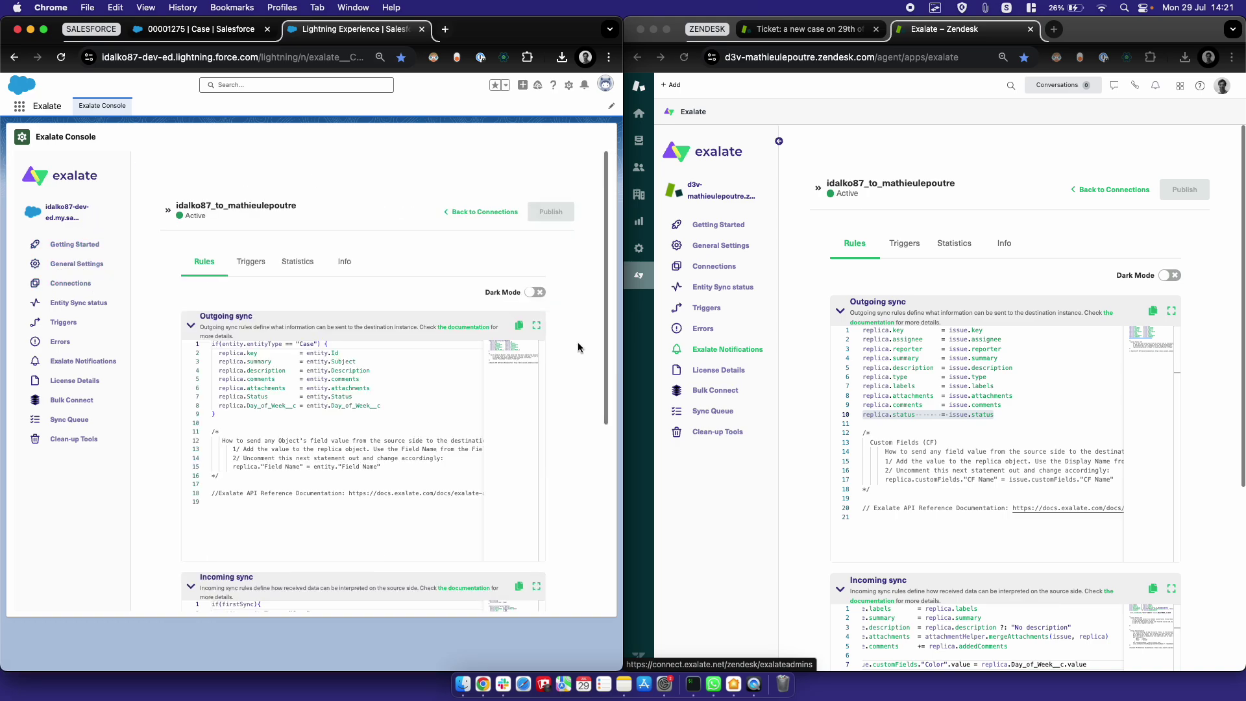
scroll(578, 341, "down", 3)
scroll(578, 341, "down", 3)
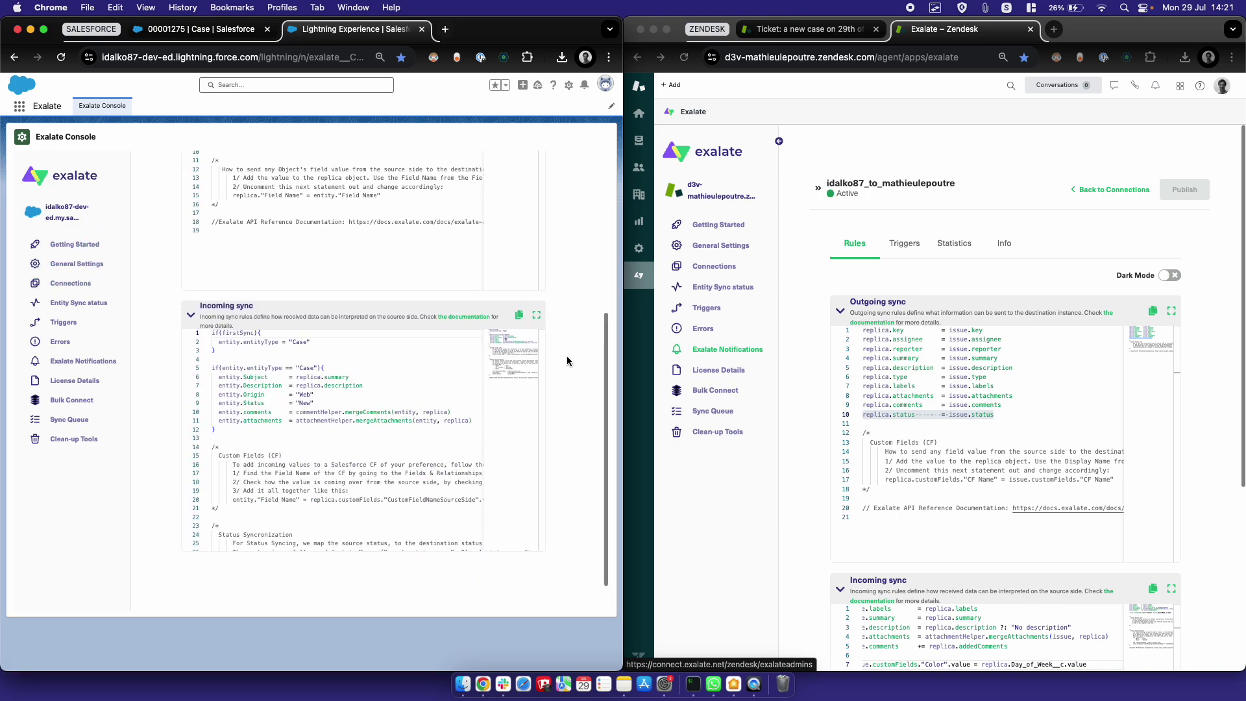
left_click(225, 381)
left_click_drag(225, 382, 200, 403)
left_click(326, 419)
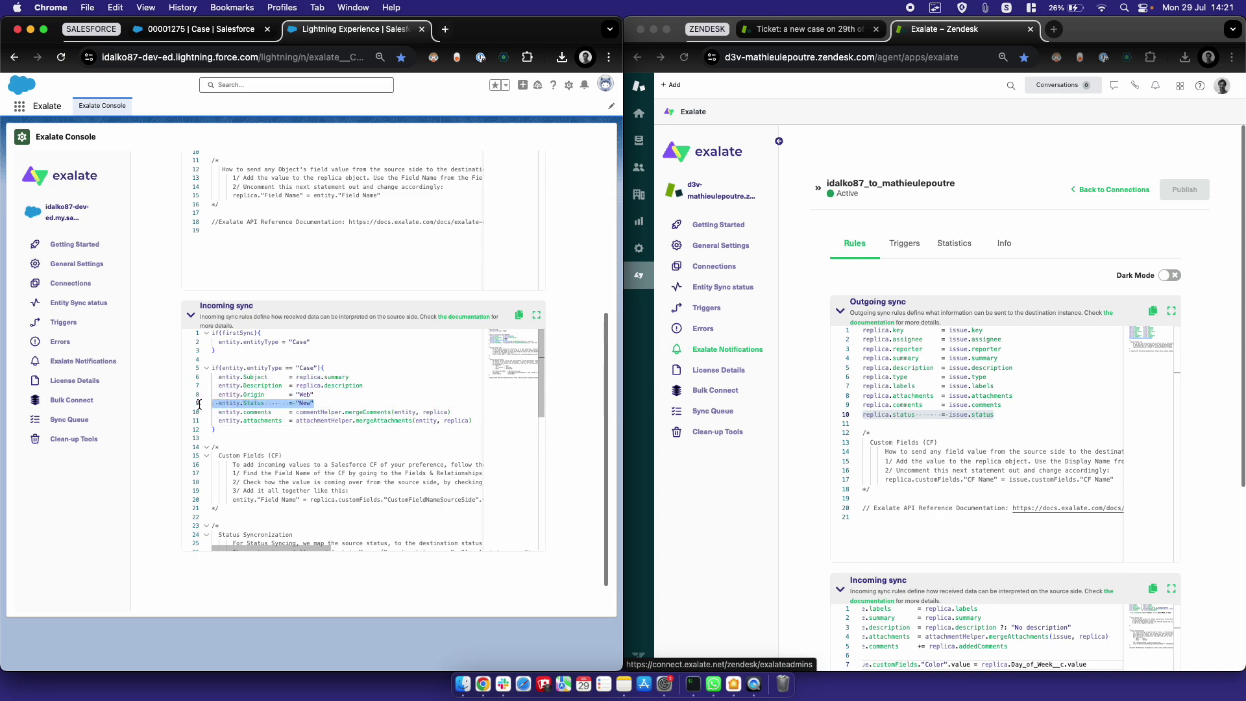
key("BackSpace")
key("BackSpace")
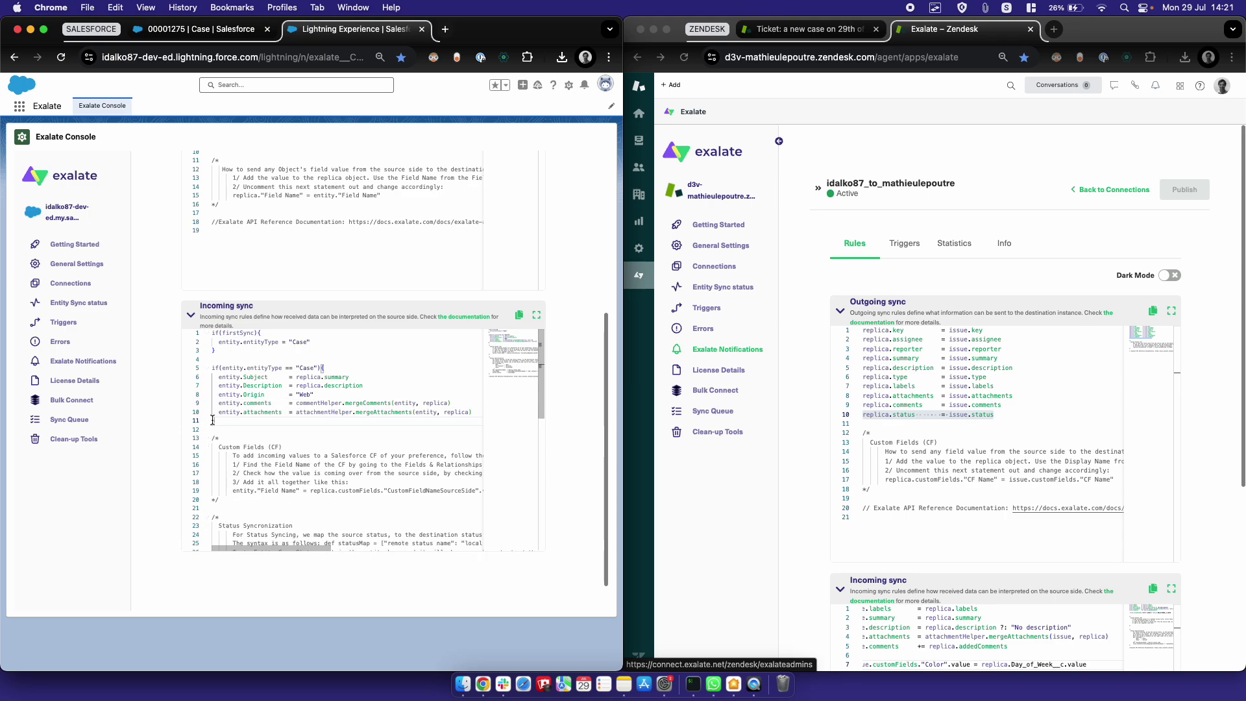
Move the statusMap code out of the Status Syncronization comment into the incoming sync's Case block, below the entity.attachments line
key("Return")
key("Return")
scroll(280, 440, "down", 3)
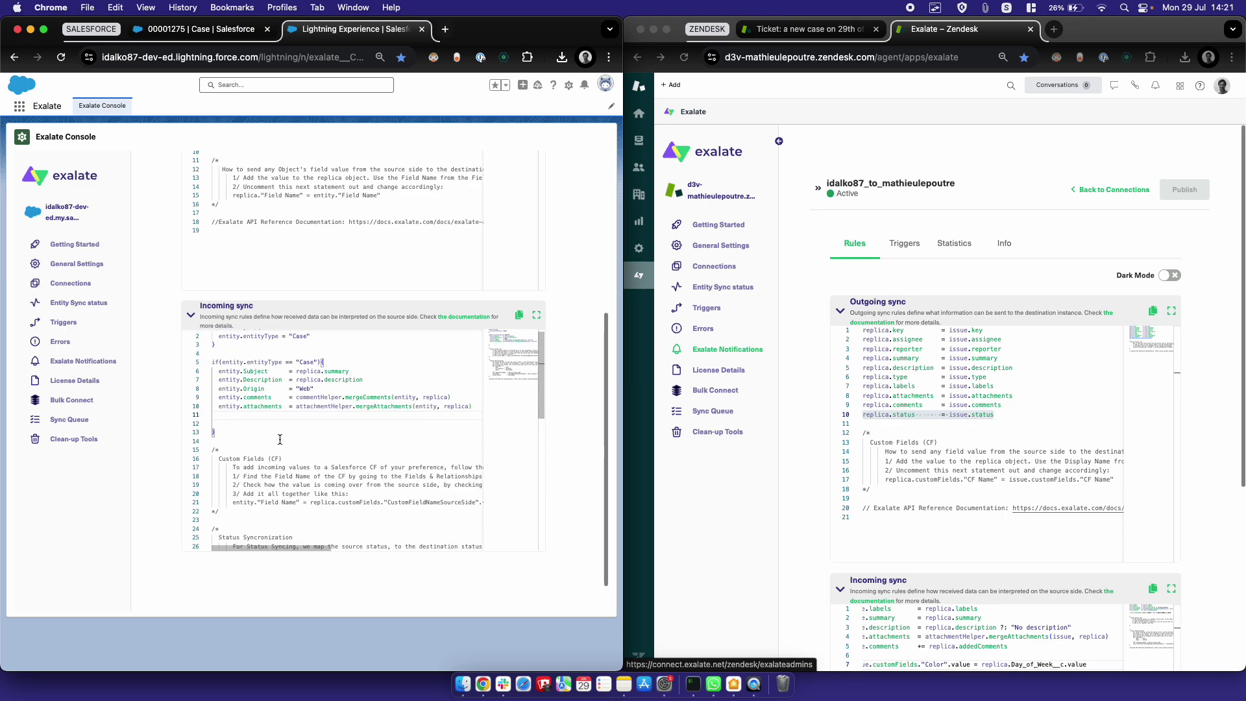
scroll(279, 440, "down", 1)
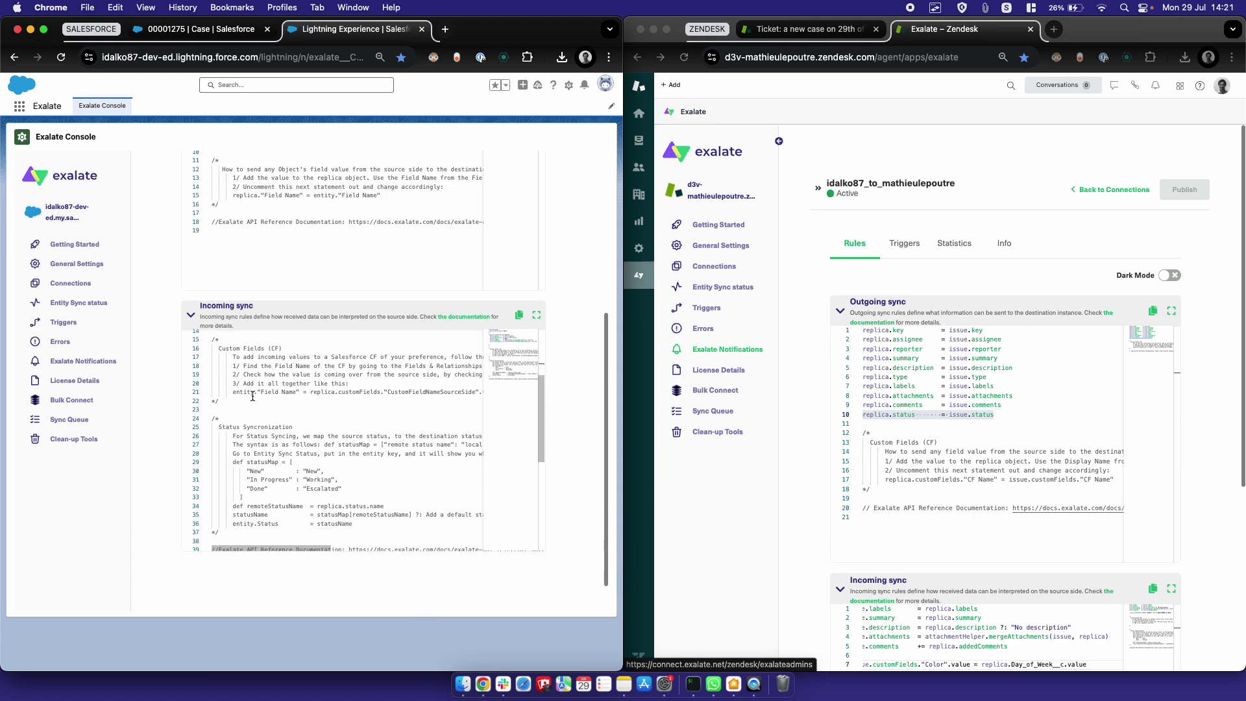
left_click_drag(232, 365, 289, 382)
scroll(309, 461, "down", 1)
scroll(308, 460, "down", 1)
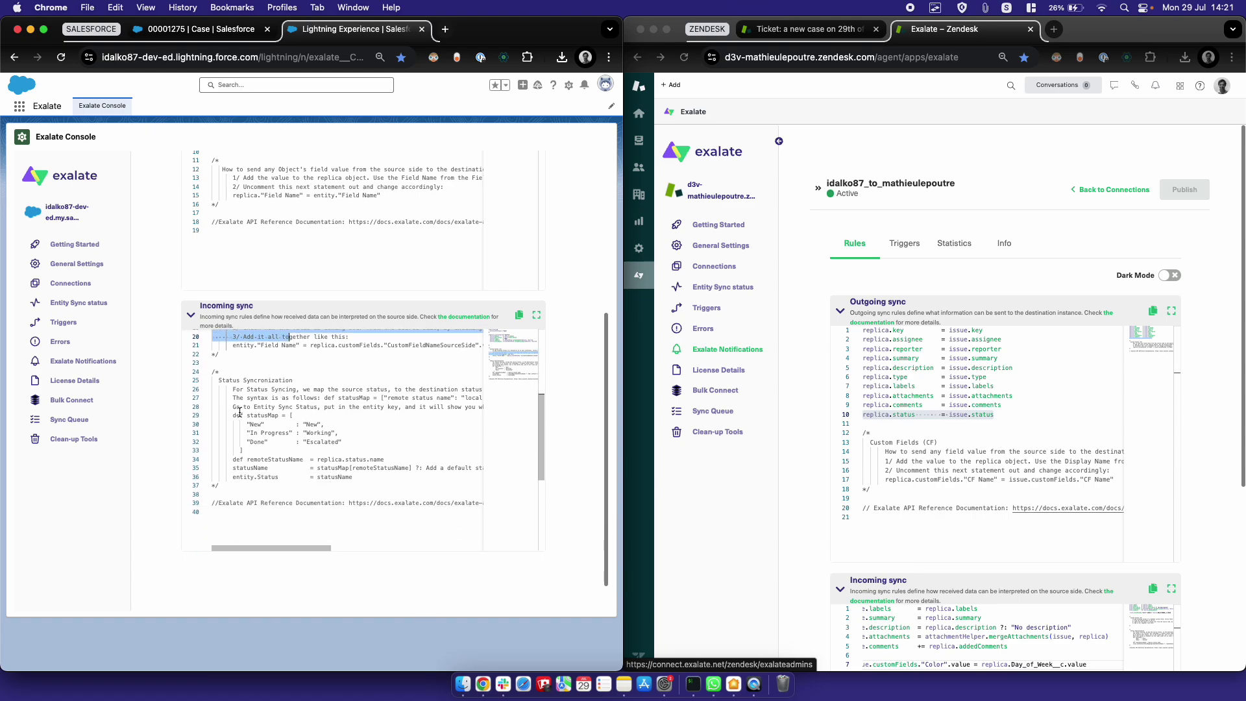
left_click_drag(232, 414, 373, 477)
key("super+c")
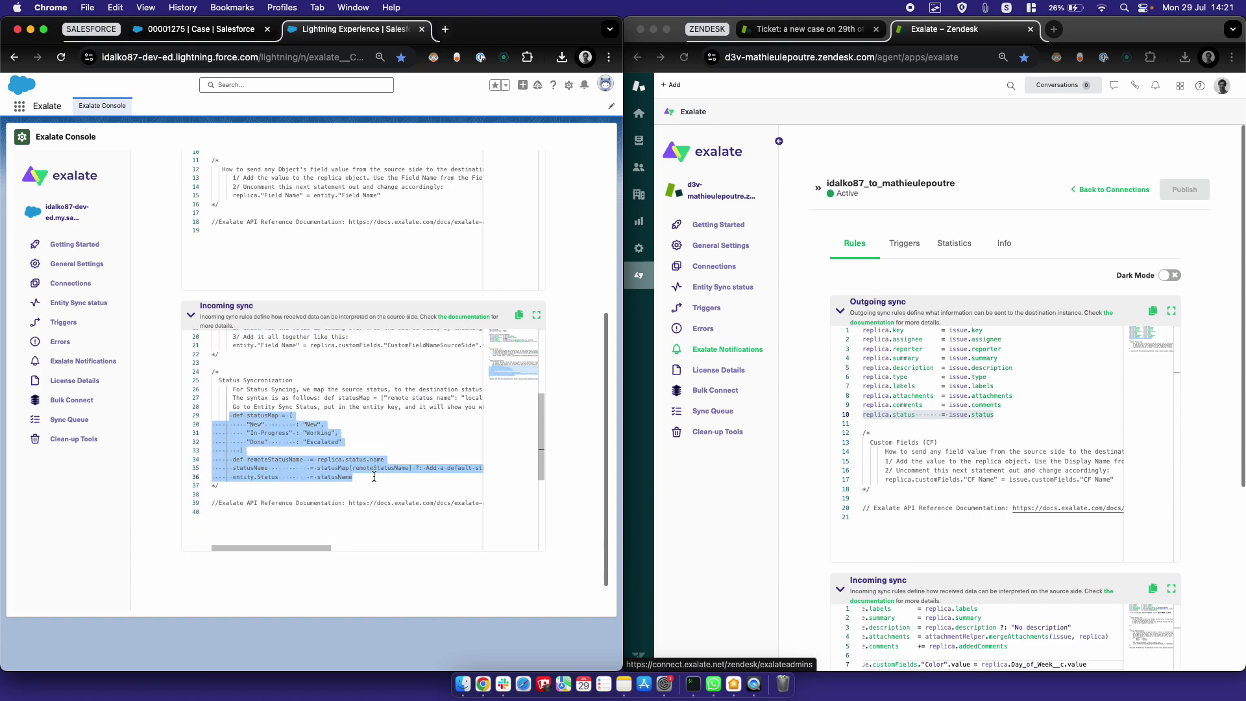
left_click(374, 477)
scroll(371, 436, "up", 5)
left_click(299, 404)
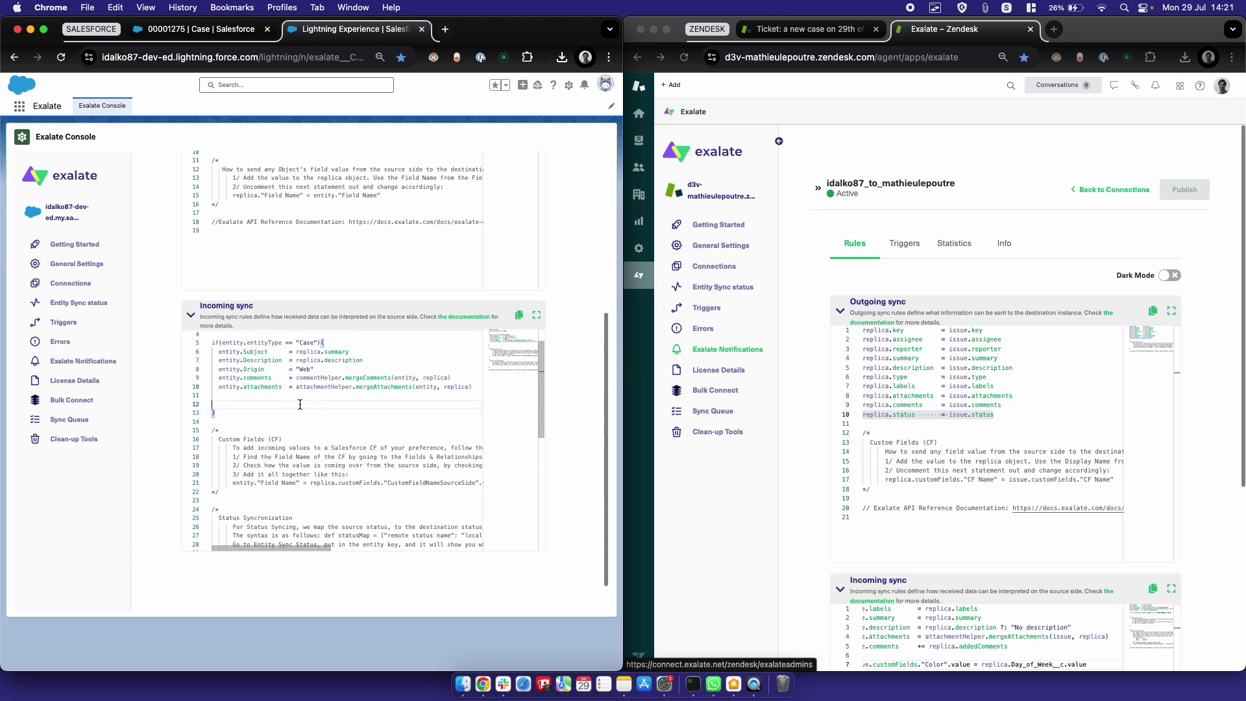
key("super+v")
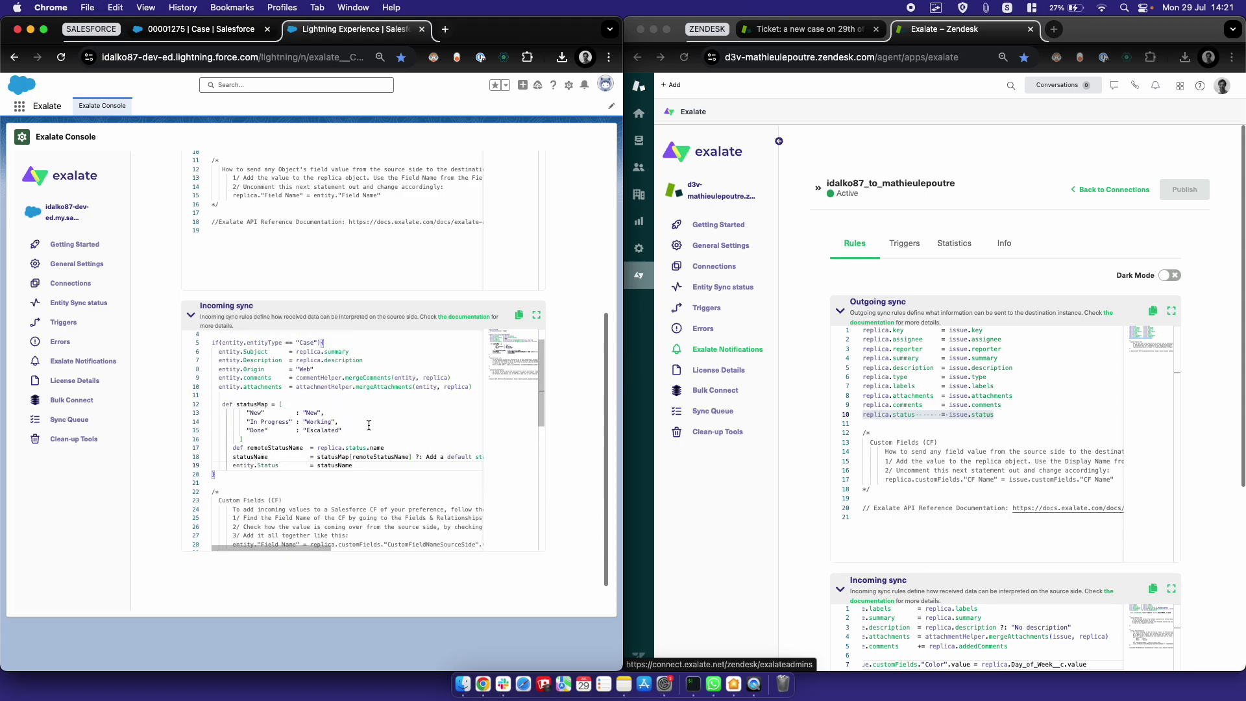
Remove the default status fallback after statusMap[remoteStatusName] in the incoming sync, keeping the unsaved changes
left_click(414, 454)
key("shift+End")
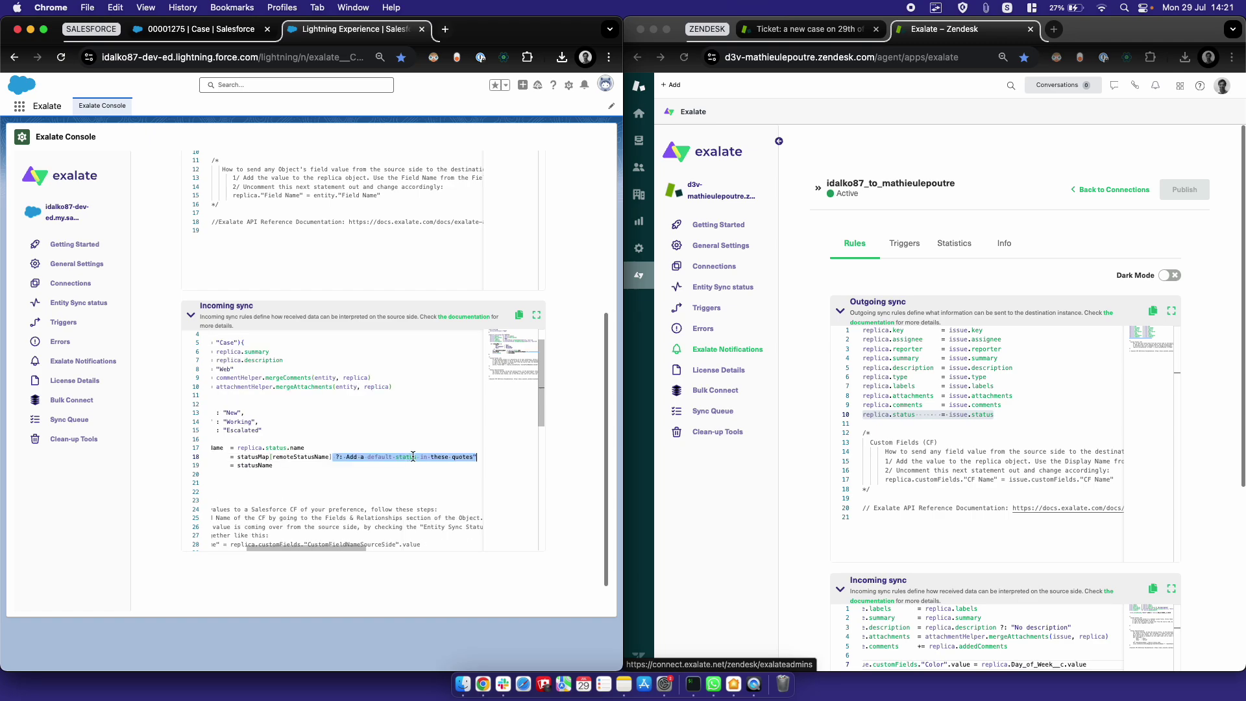
key("Delete")
key("Escape")
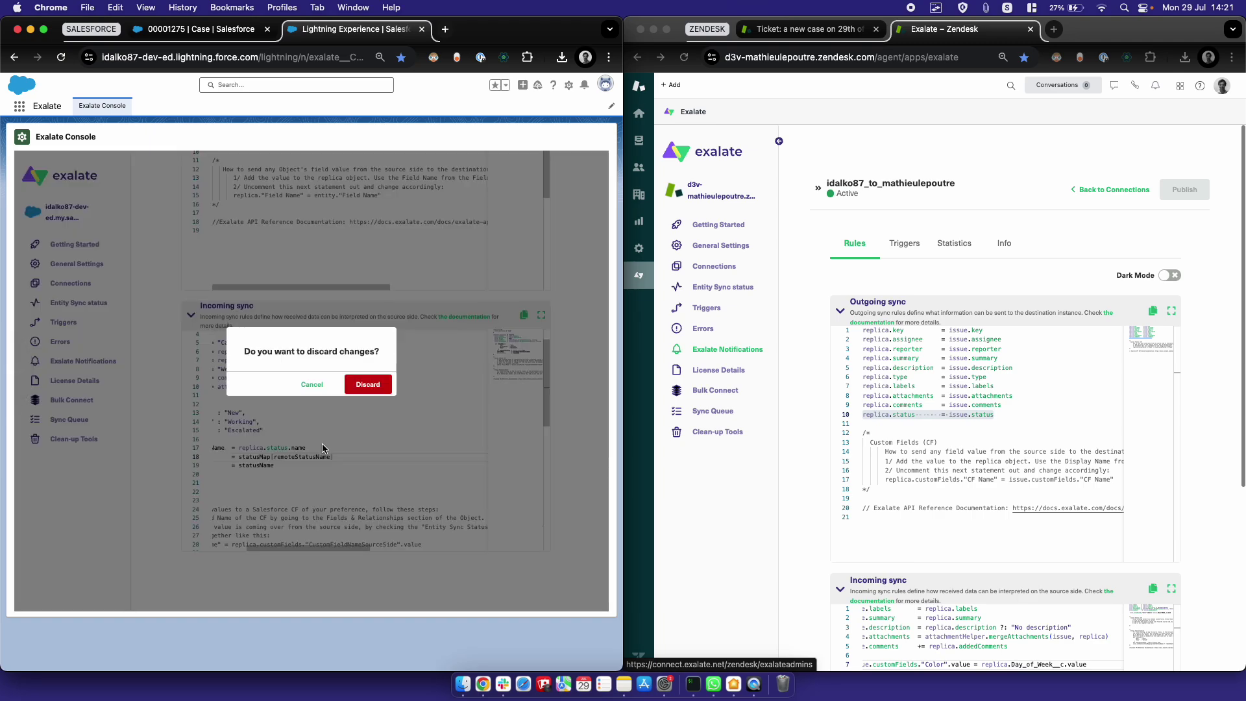
left_click(324, 387)
Examine the statusMap pairs in the enlarged incoming sync script and the statuses available for the Zendesk ticket
left_click(536, 316)
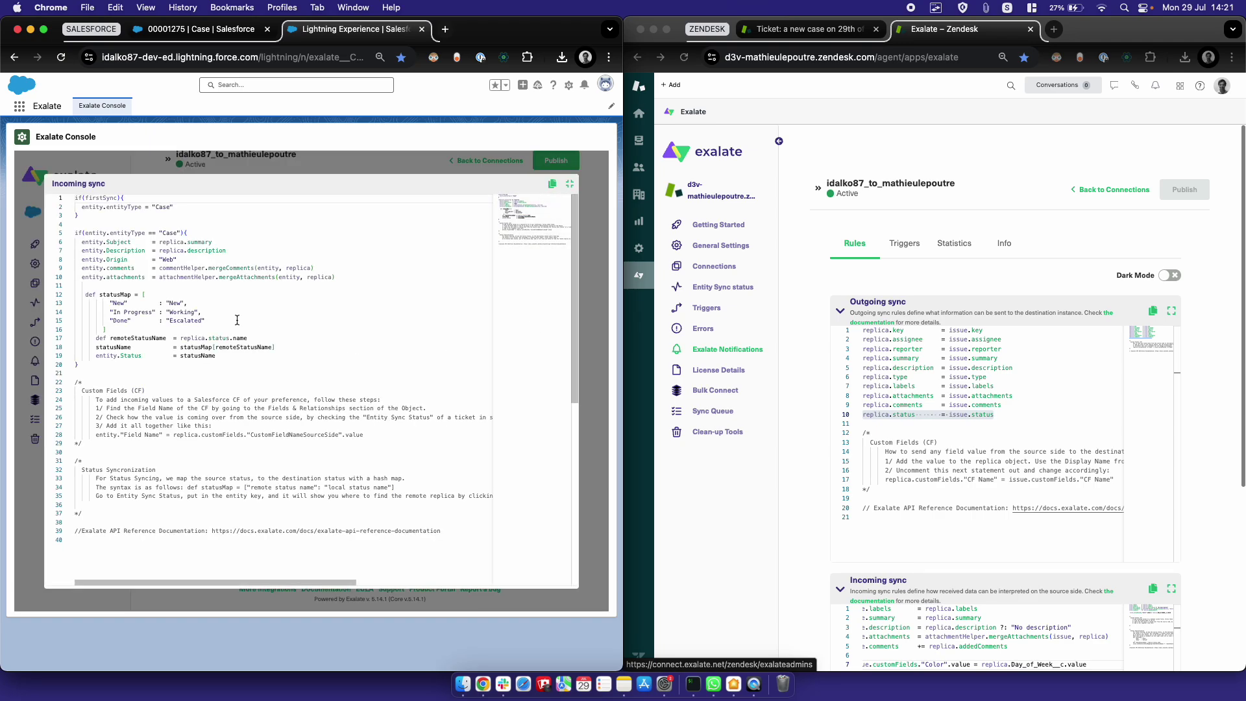
double_click(118, 304)
double_click(174, 303)
left_click_drag(113, 312, 202, 326)
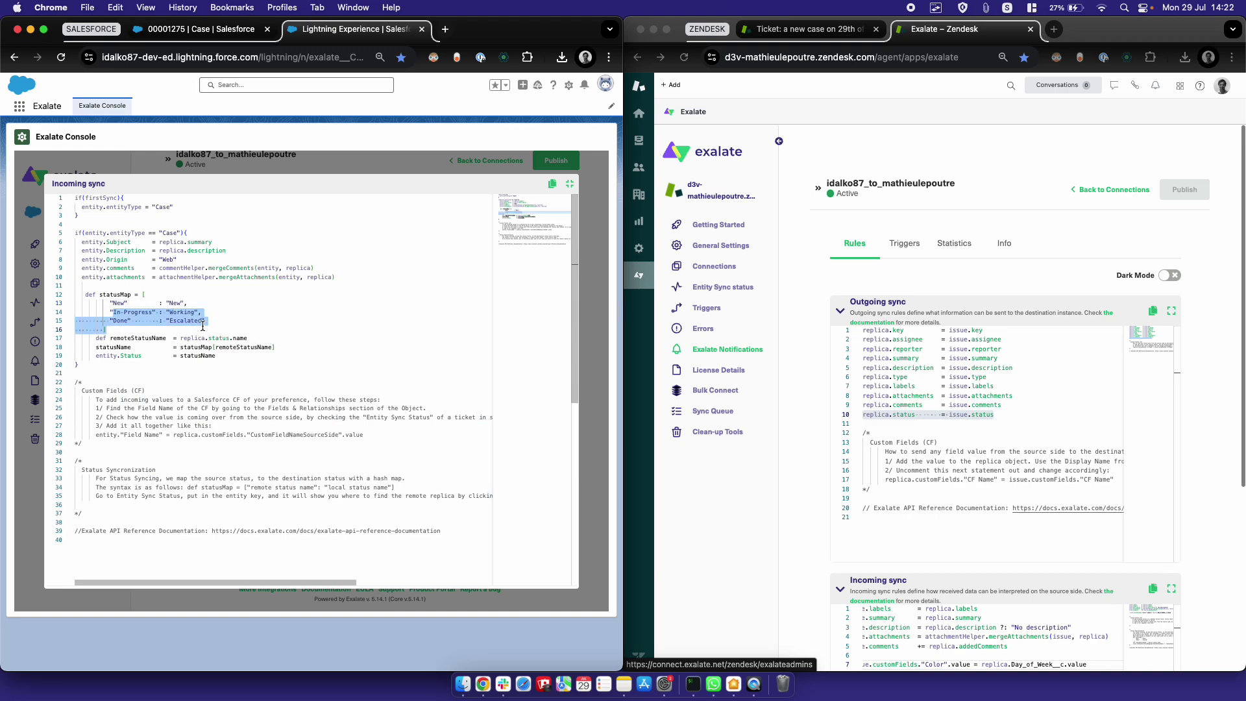
left_click(203, 325)
left_click(807, 28)
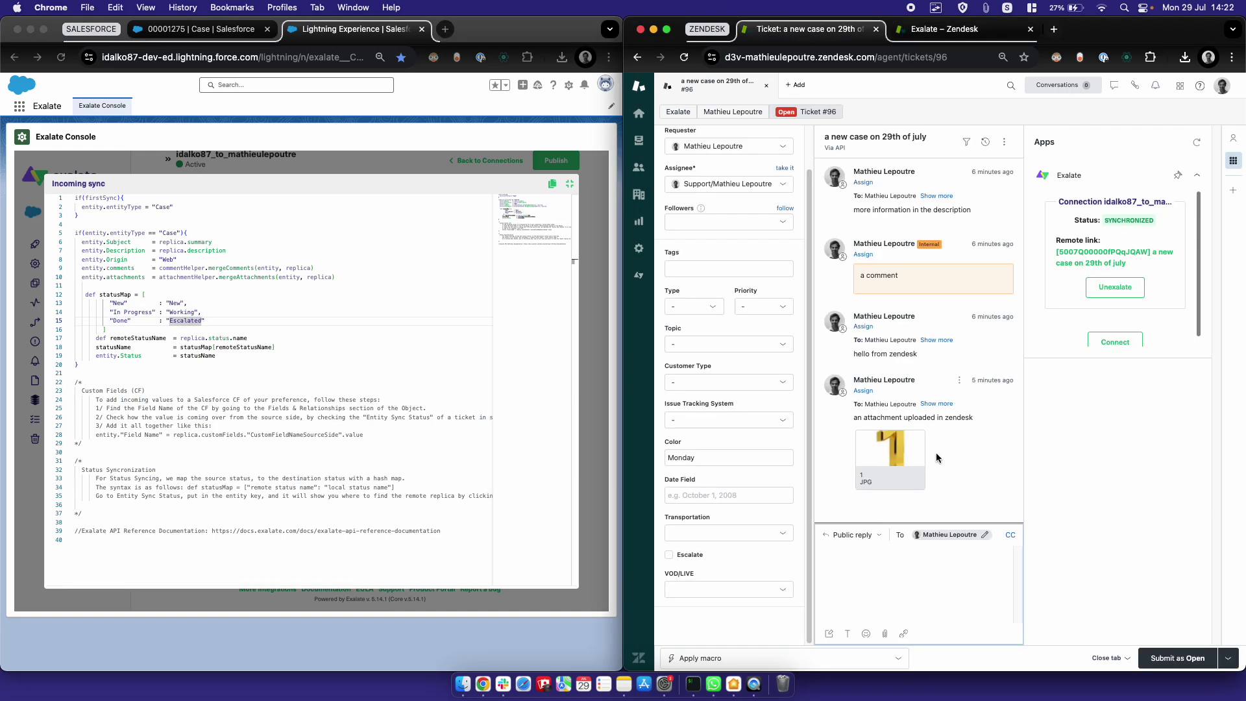
left_click(1228, 658)
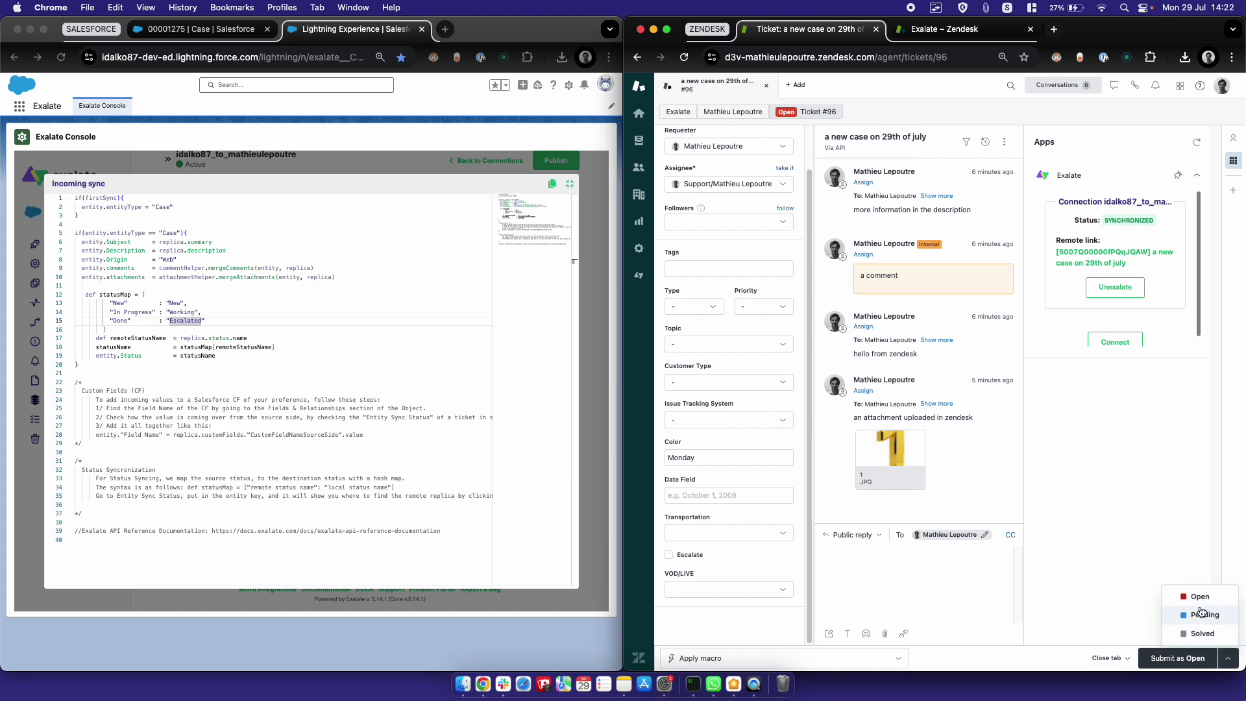
Replace the "In Progress" entry of statusMap with "pending" so that it maps to "Working"
double_click(135, 313)
key("BackSpace")
key("BackSpace")
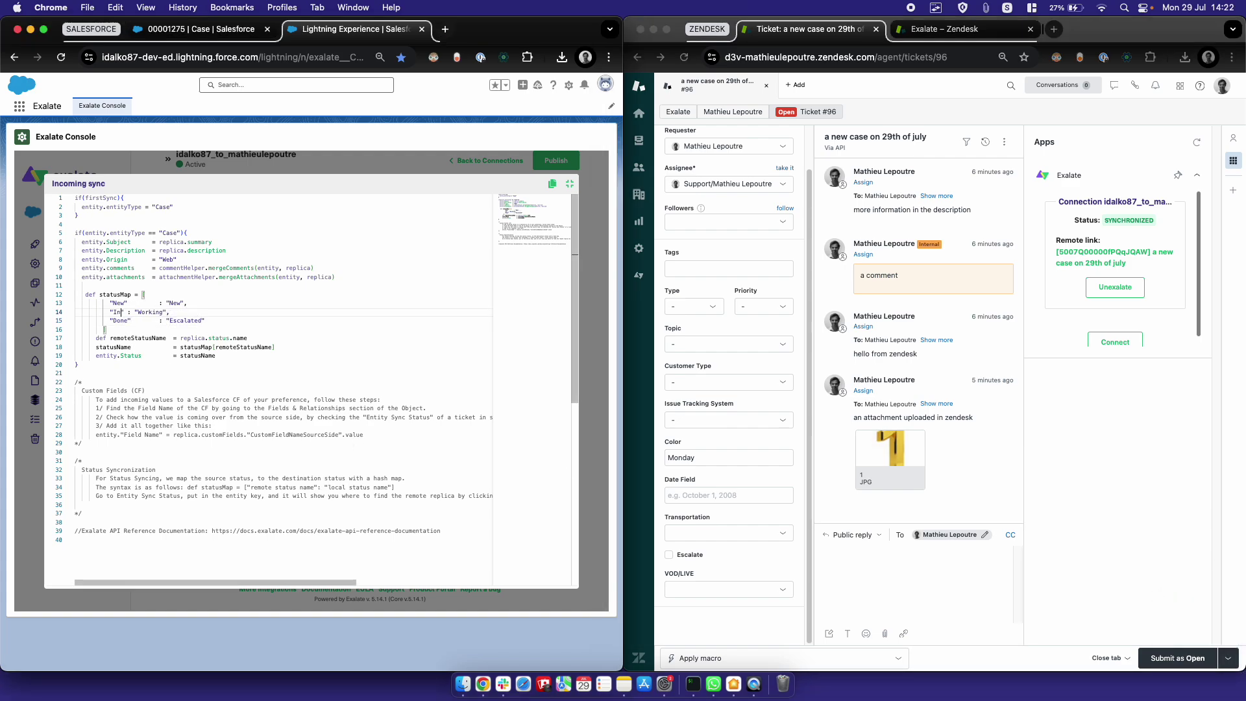
key("BackSpace")
key("BackSpace")
type("pending")
left_click_drag(113, 313, 135, 314)
Check the Status options available on the Salesforce case and leave the case without saving a change
left_click(214, 29)
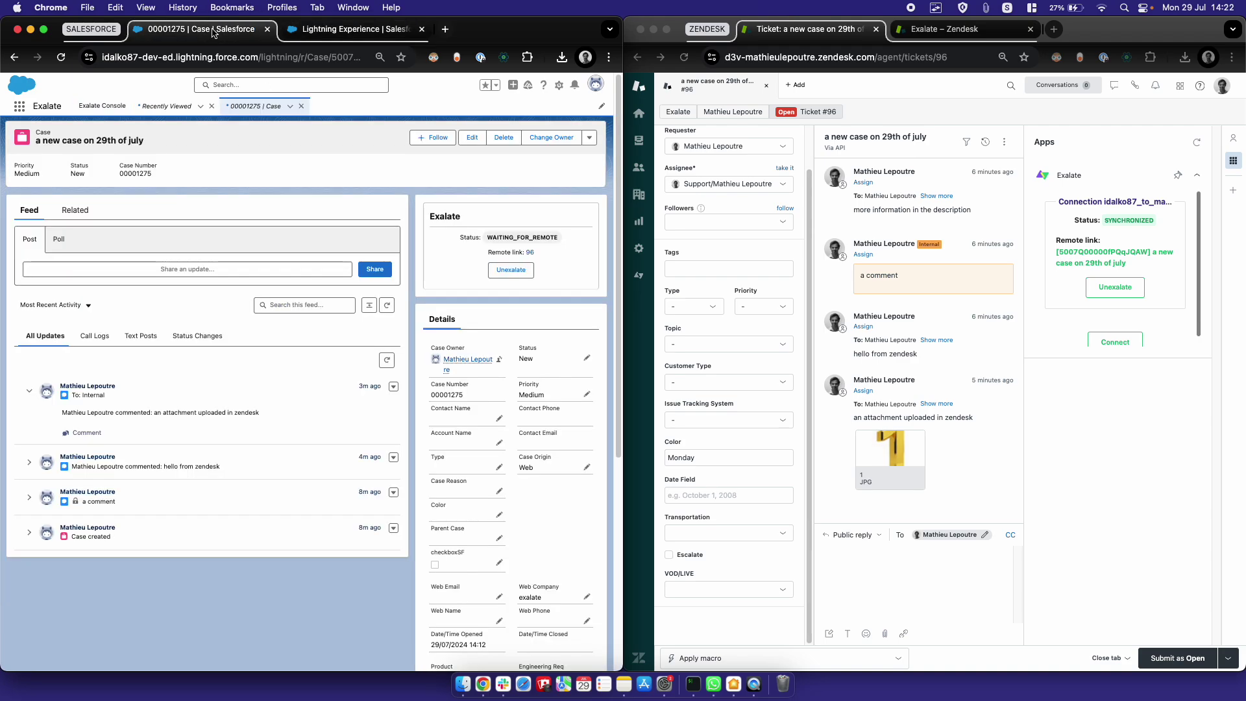
left_click(587, 357)
left_click(582, 382)
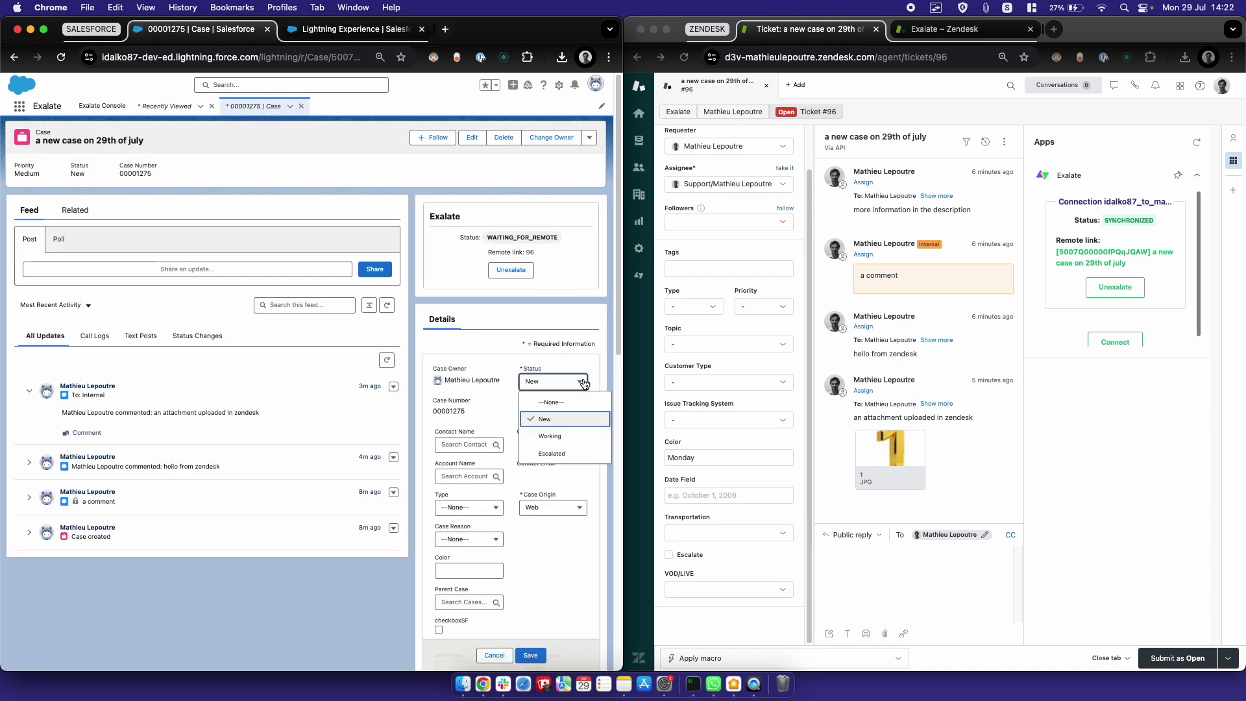
left_click(582, 384)
left_click(486, 654)
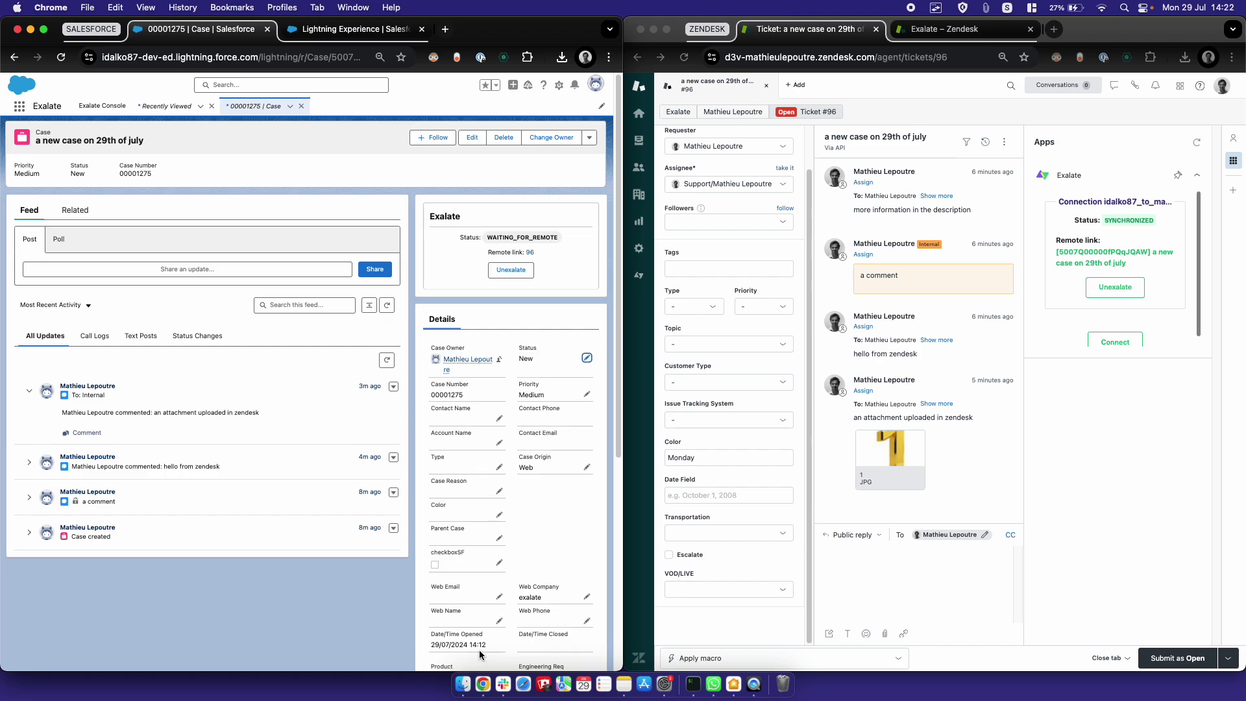
Review the pending mapping and the entity.Status assignment in the incoming sync, and publish the Salesforce connection
left_click(352, 31)
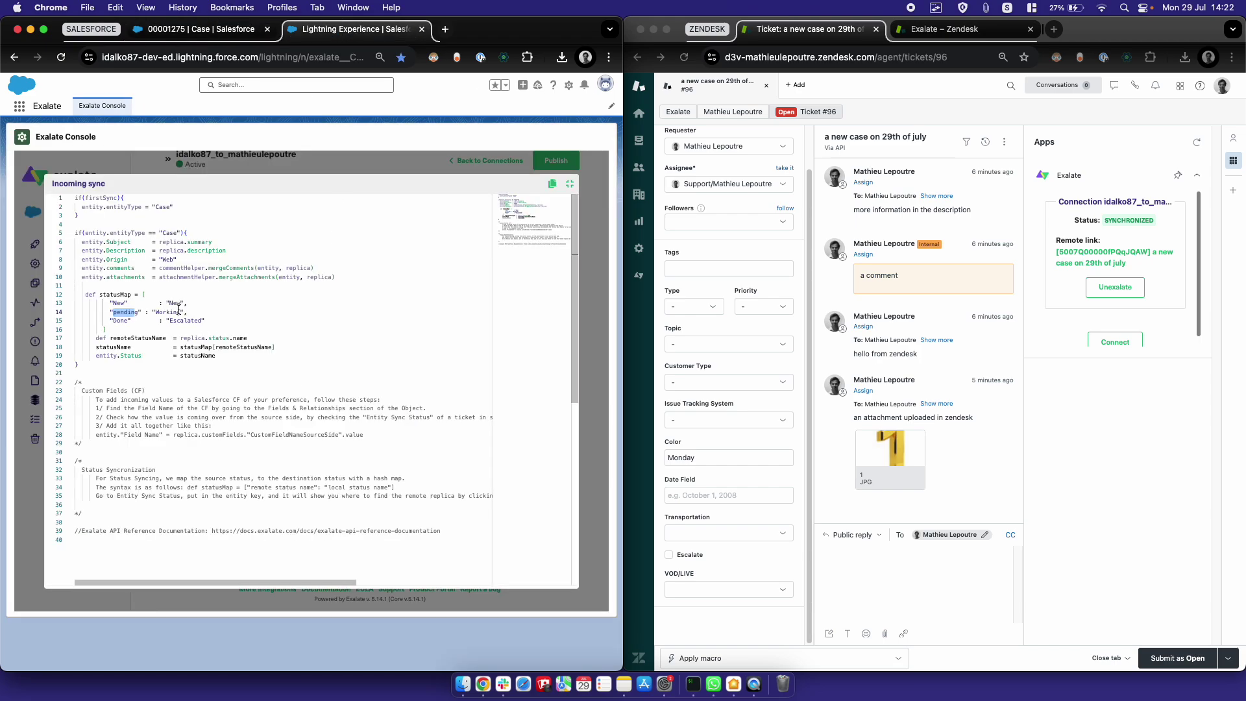
double_click(166, 313)
left_click_drag(191, 337, 246, 340)
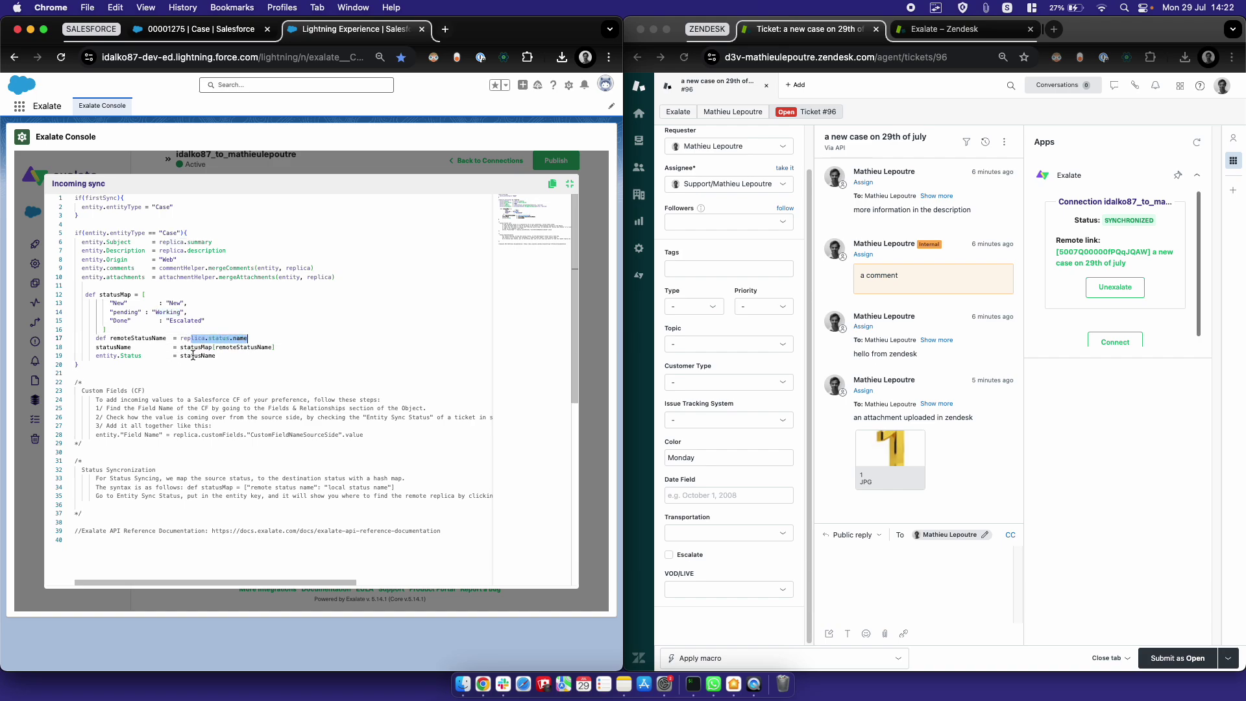
left_click_drag(181, 356, 222, 355)
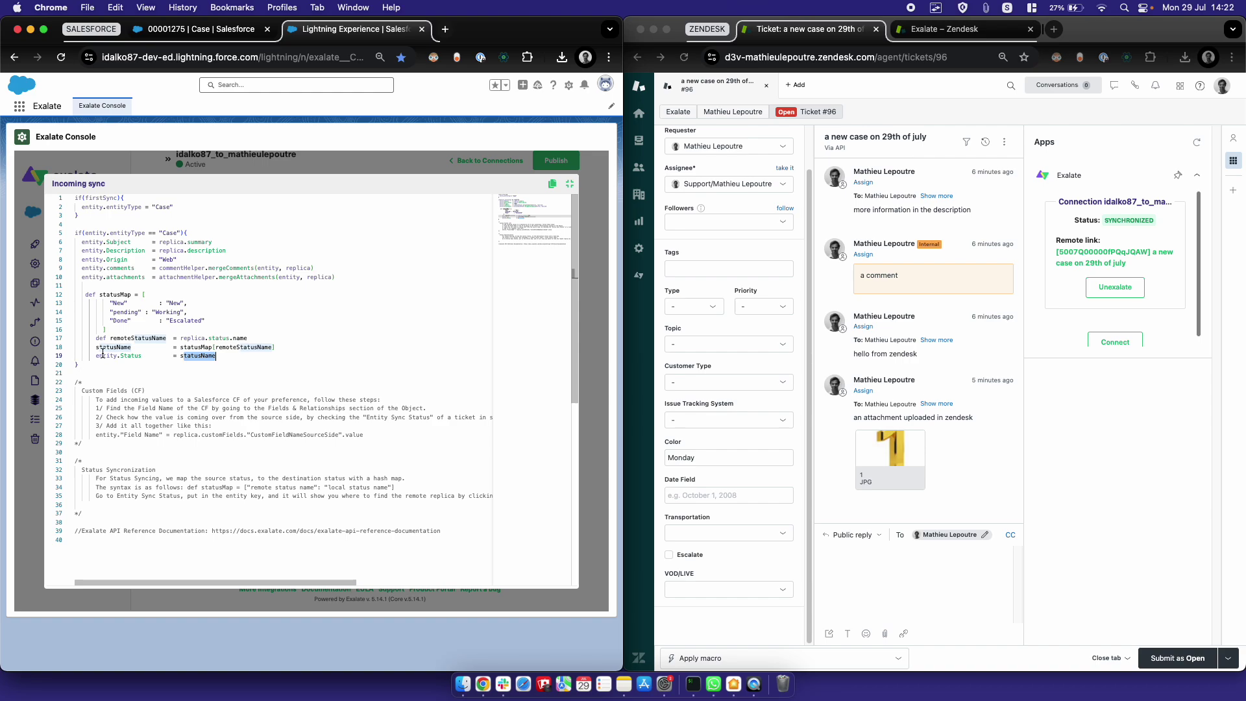
left_click_drag(97, 356, 136, 356)
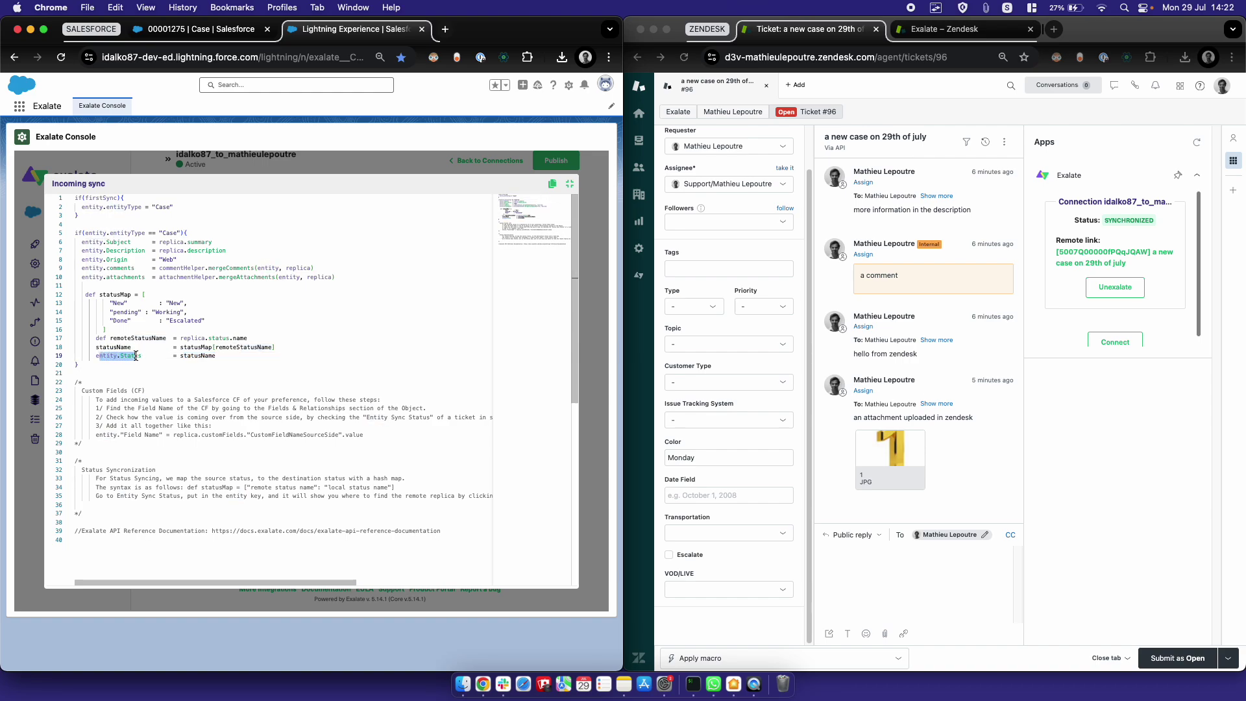
left_click(569, 186)
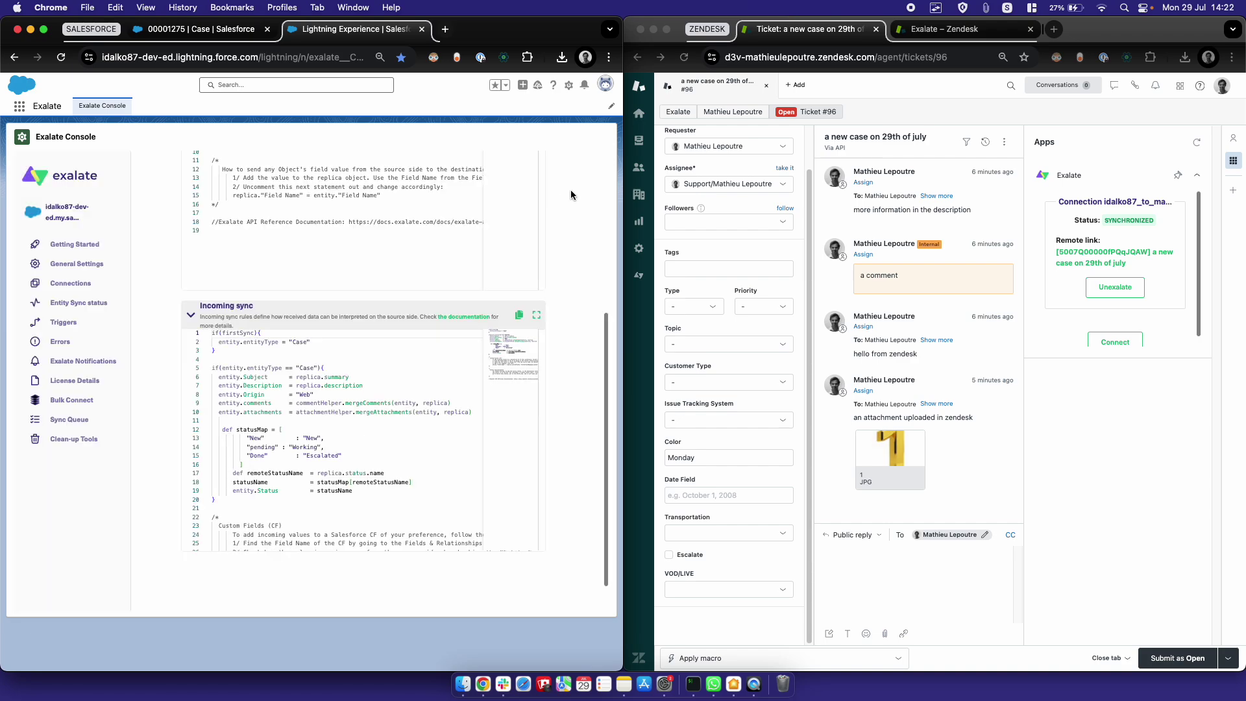
left_click(560, 209)
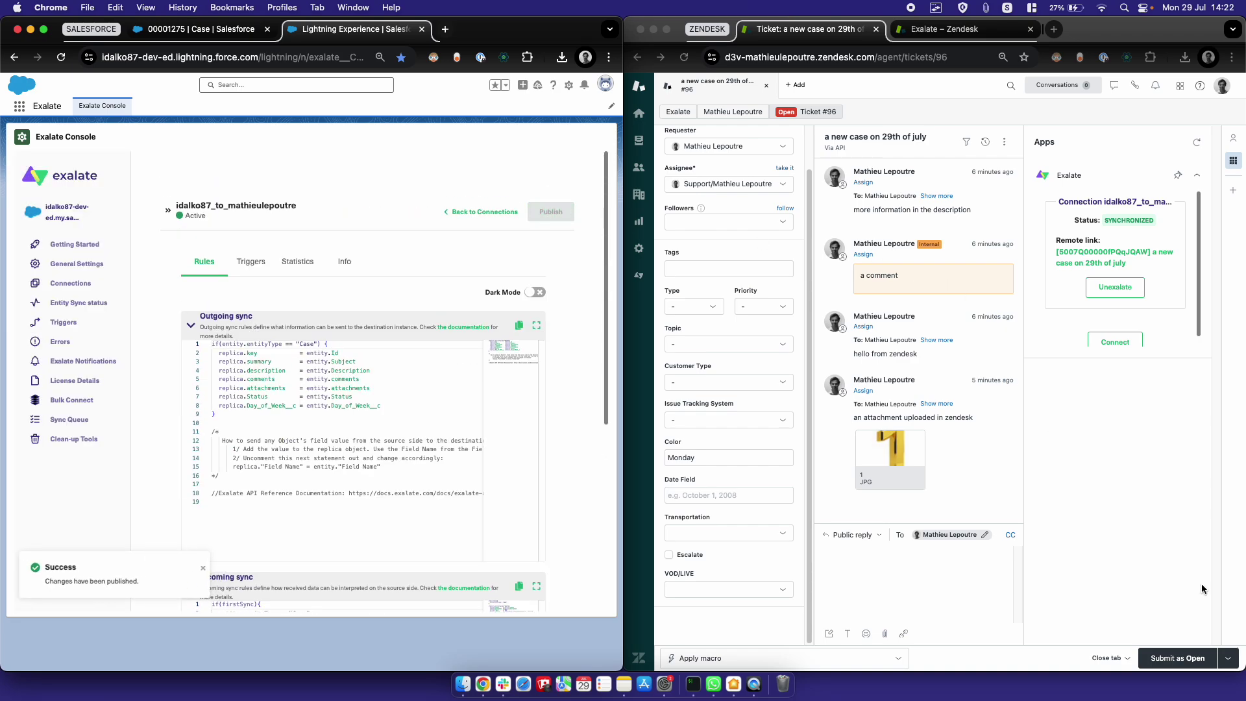
Submit the Zendesk ticket "a new case on 29th of july" as Pending and reopen it
left_click(1228, 657)
left_click(1228, 657)
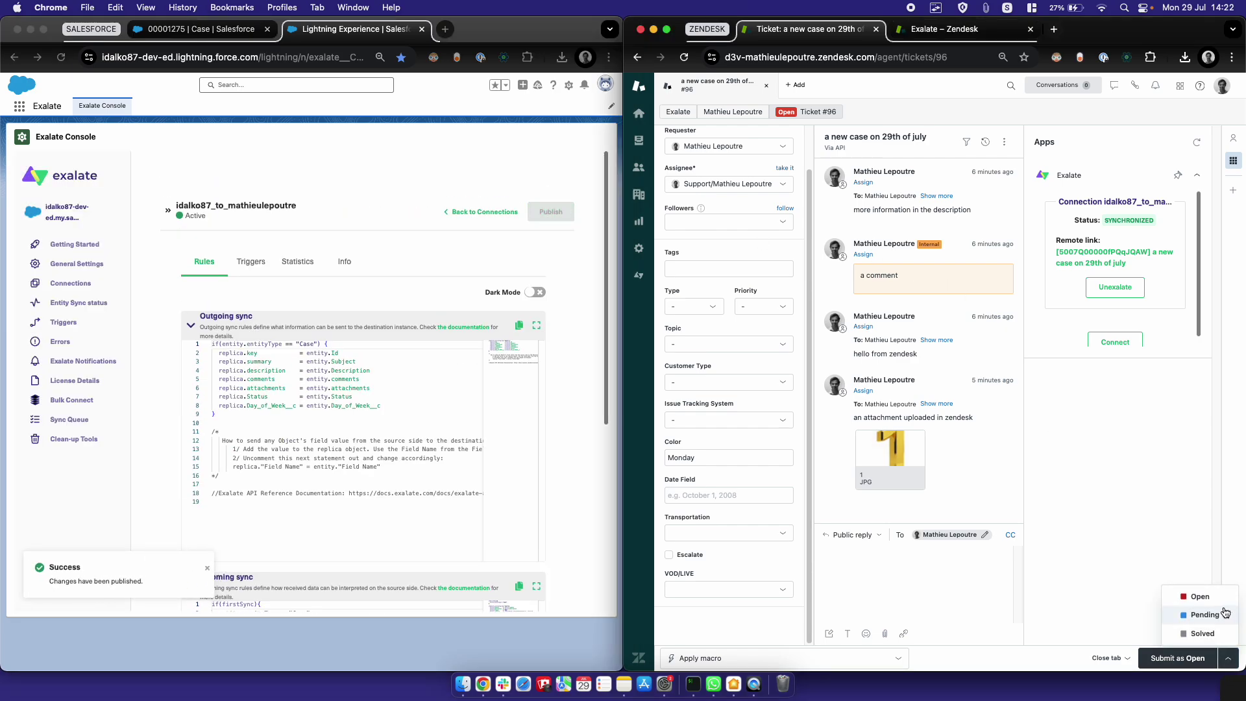
left_click(1211, 616)
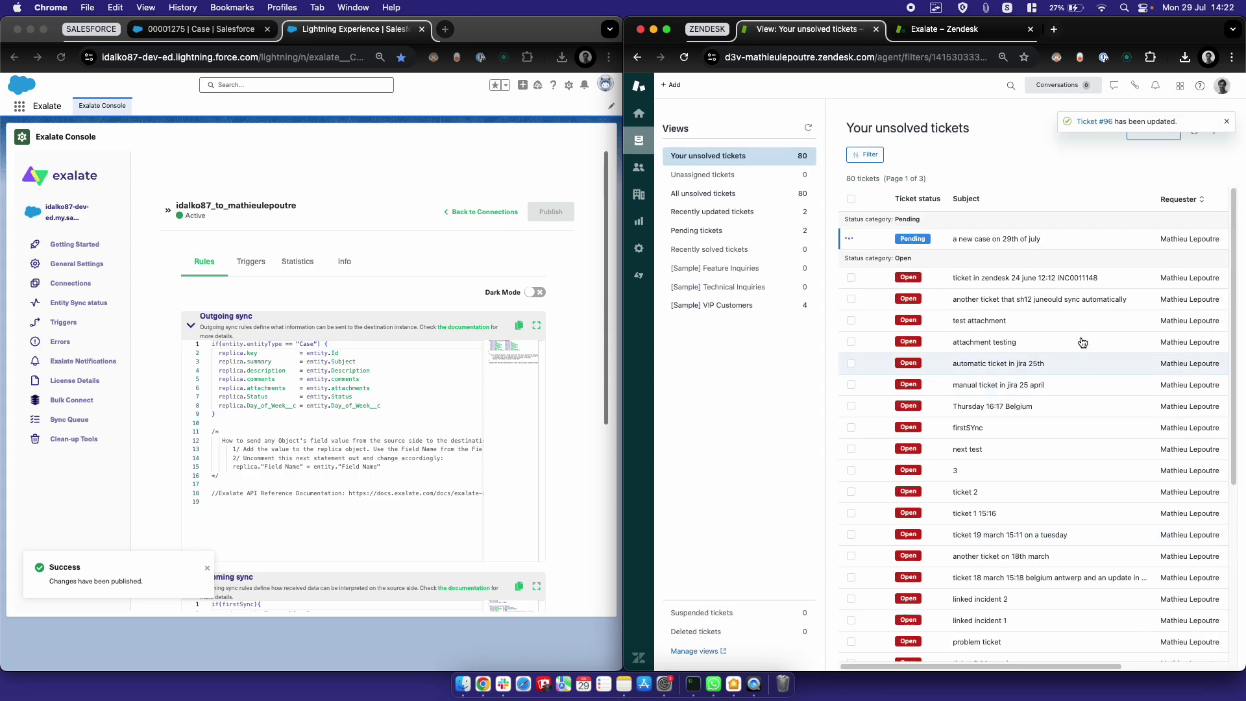
left_click(991, 251)
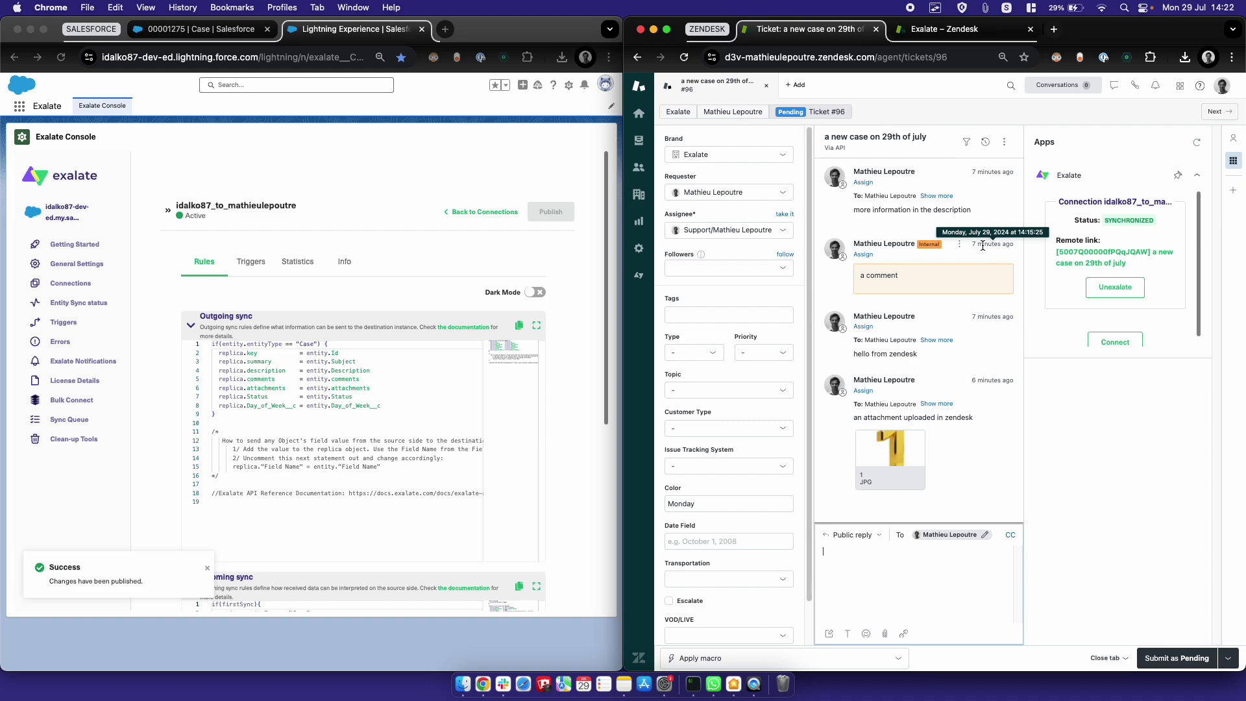
scroll(292, 483, "down", 5)
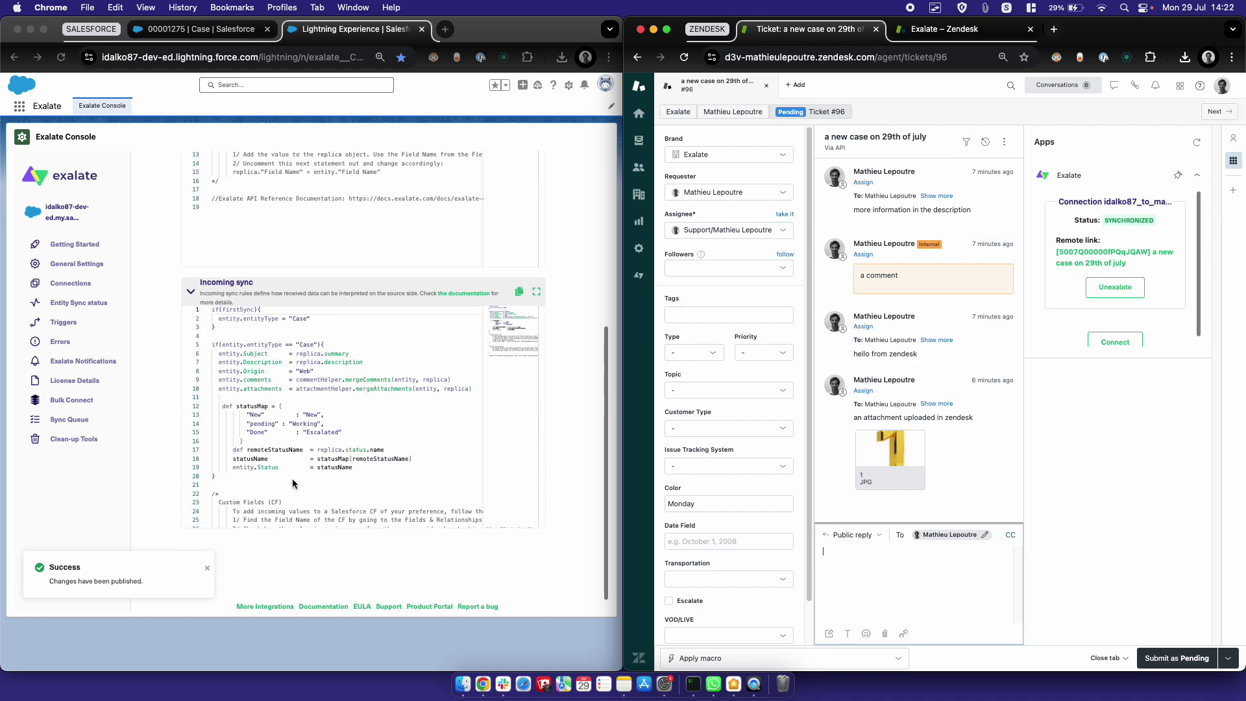
Reload the Salesforce case "a new case on 29th of july" and check its Status field
left_click(292, 483)
left_click_drag(314, 473, 259, 362)
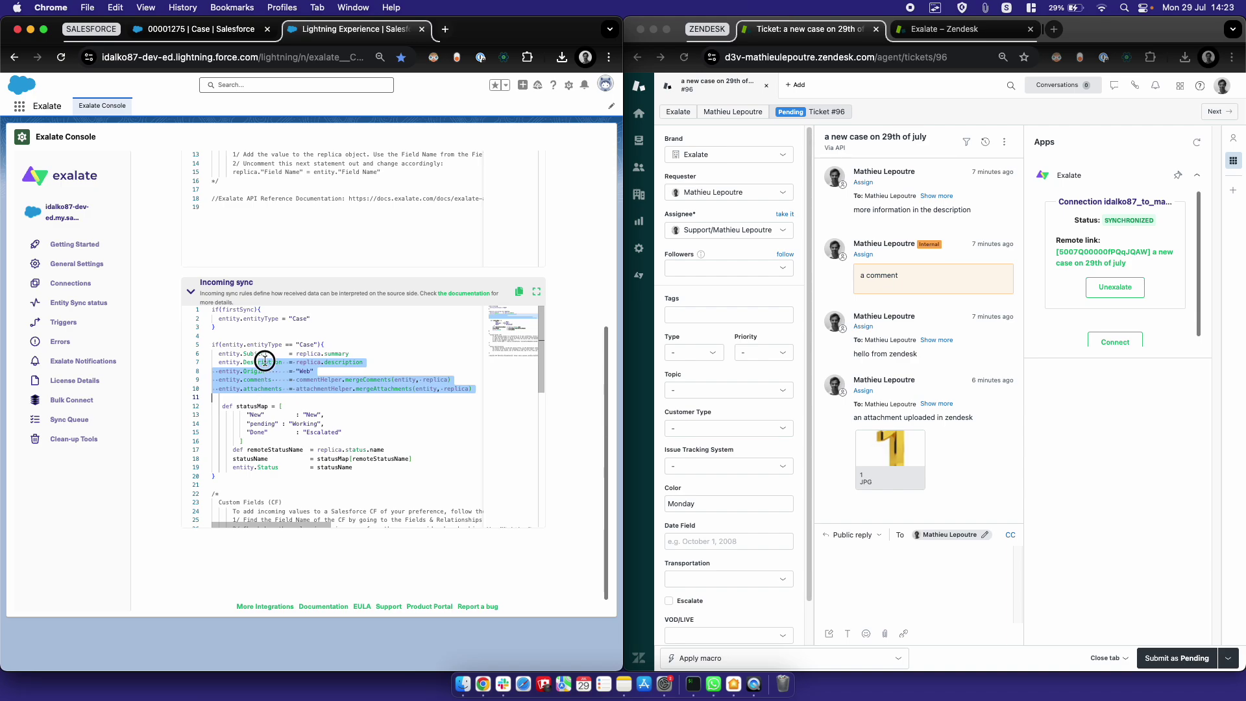
left_click(201, 28)
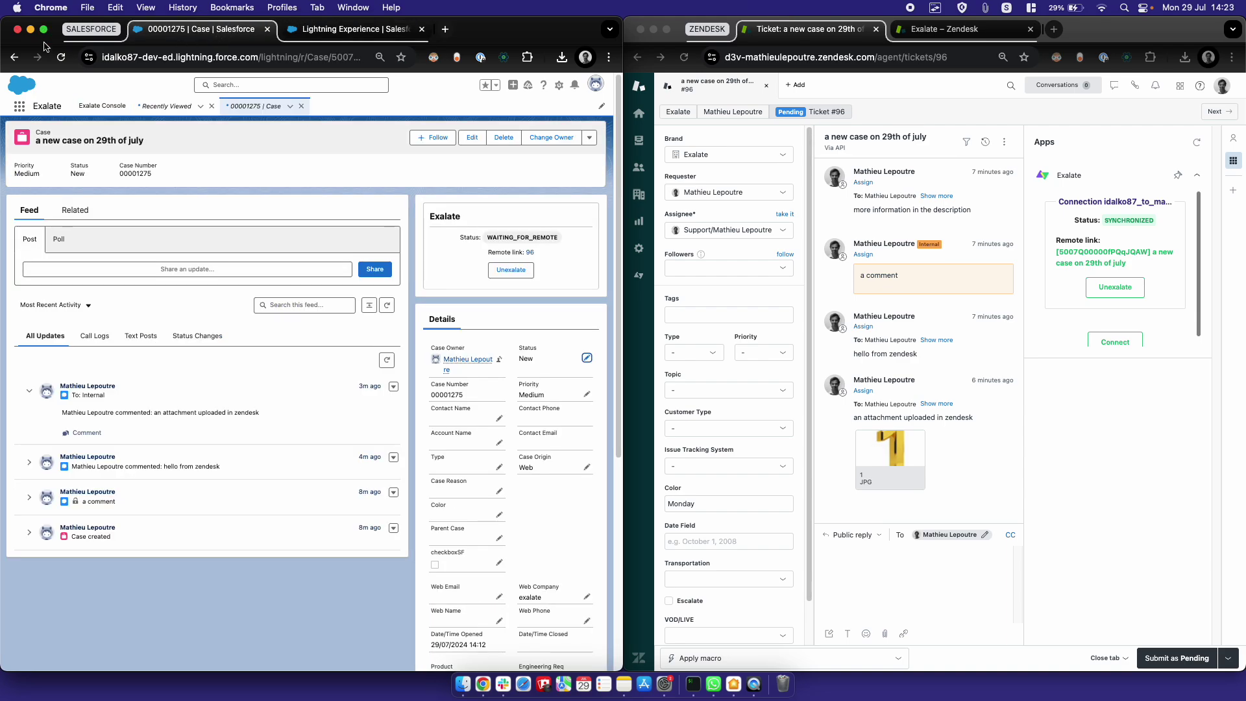
left_click(60, 57)
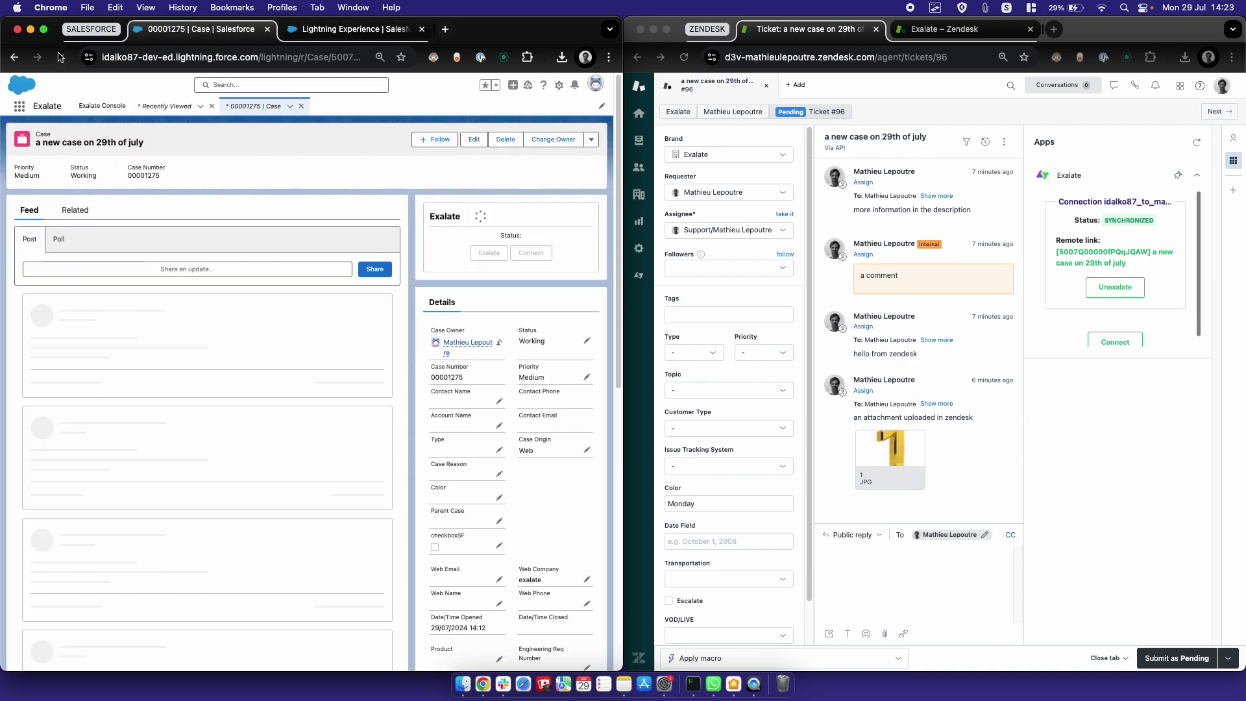
scroll(547, 367, "up", 5)
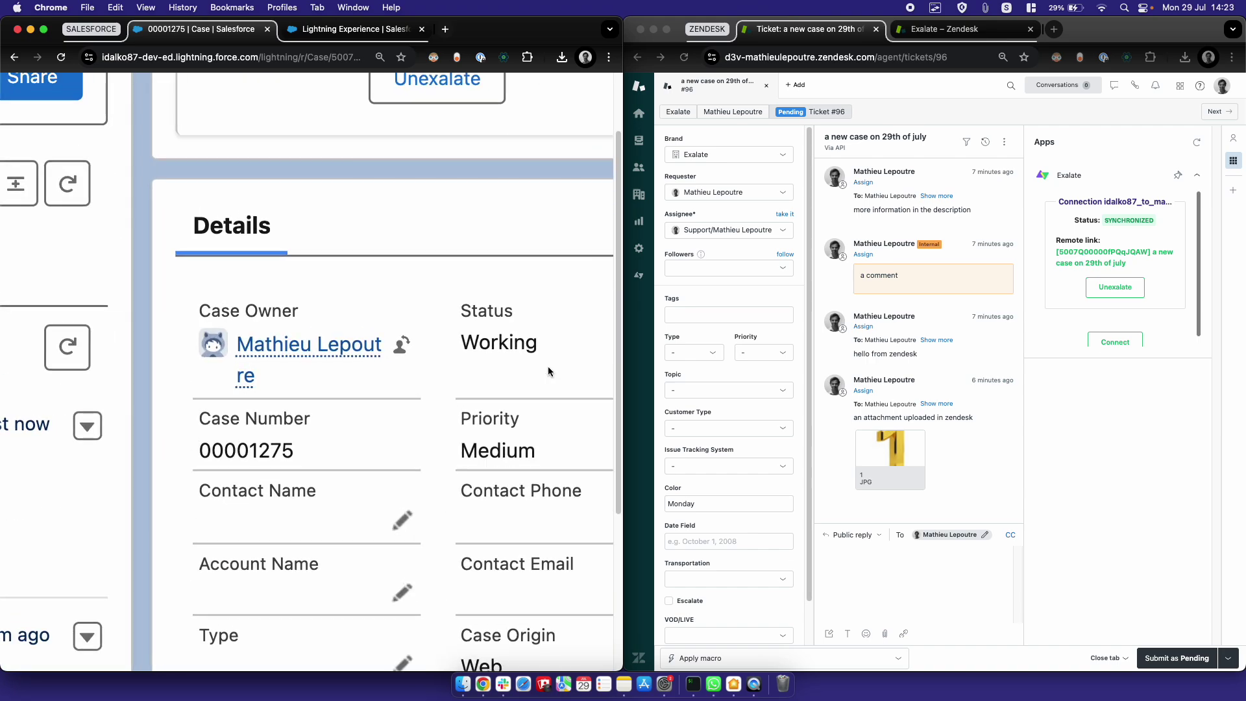
scroll(548, 367, "down", 5)
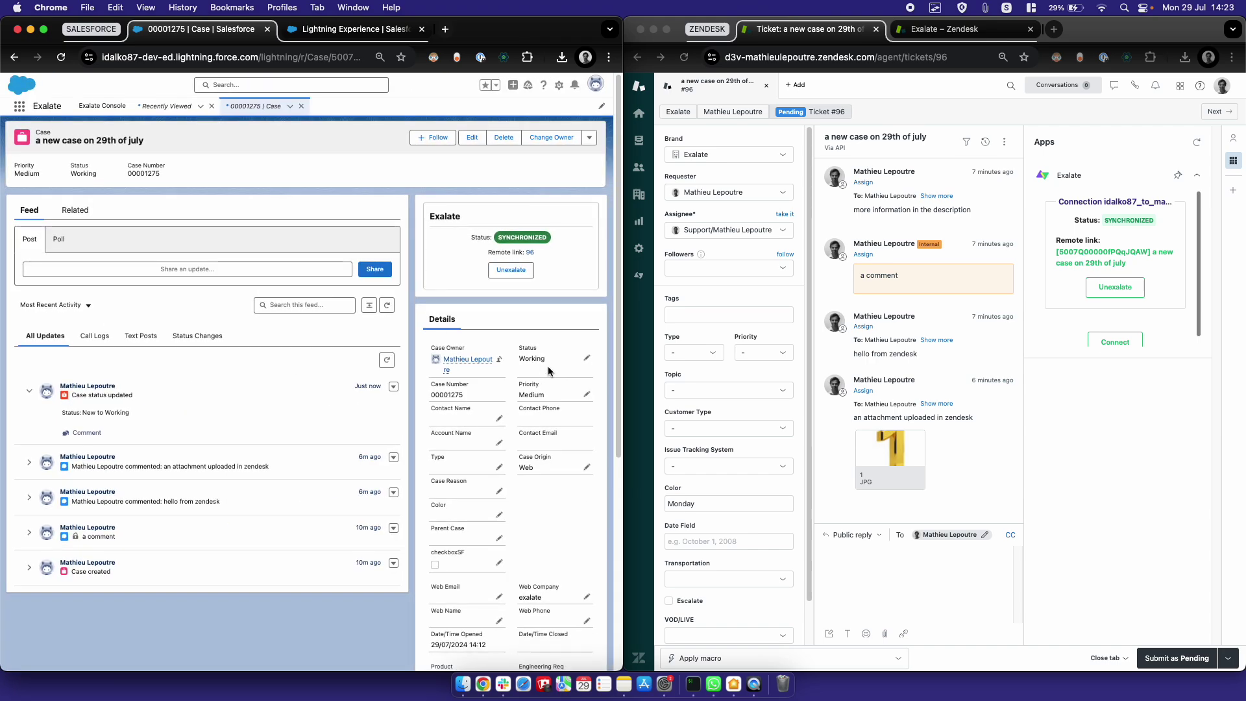
Review the outgoing and incoming sync rules of the connection in both the Salesforce and Zendesk Exalate consoles
left_click(292, 31)
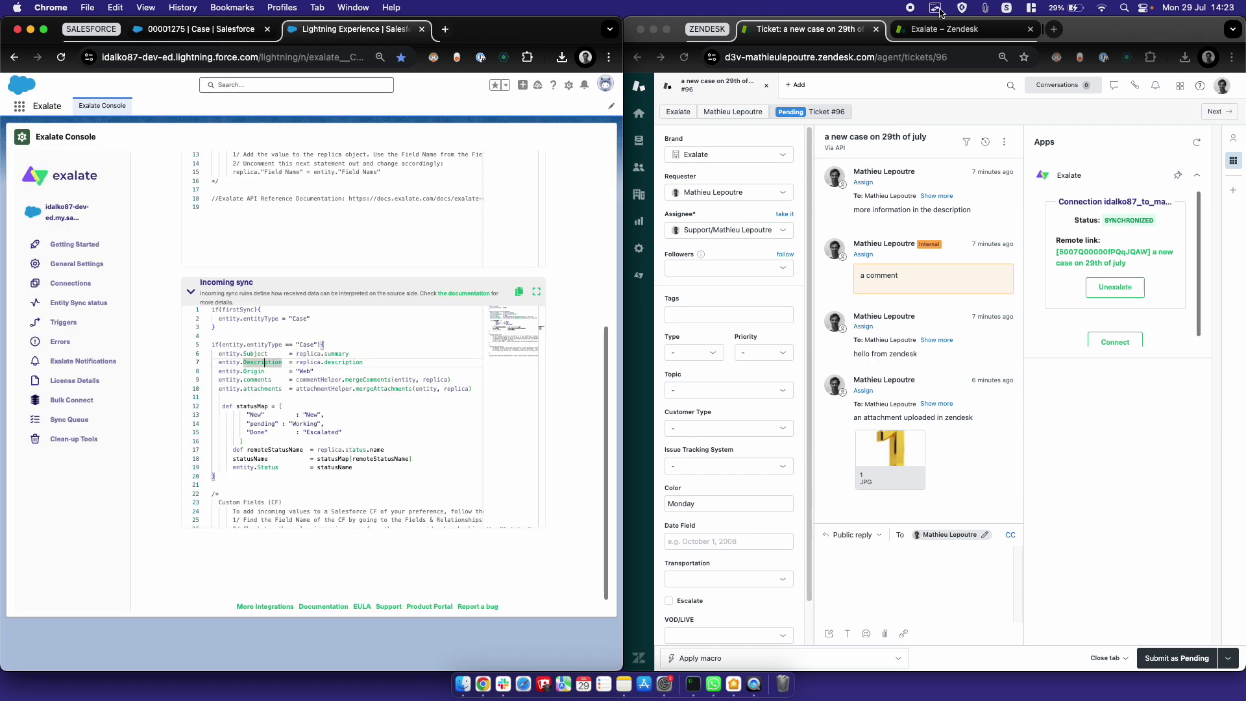
left_click(944, 29)
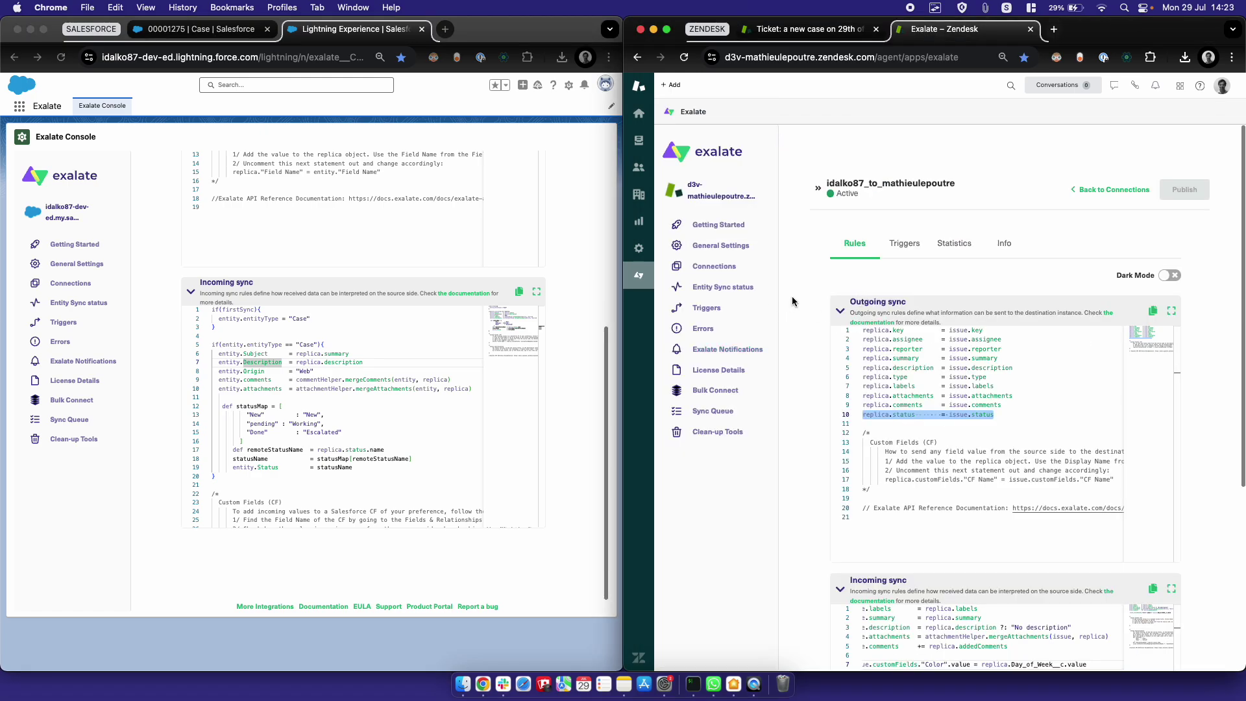
scroll(140, 313, "up", 5)
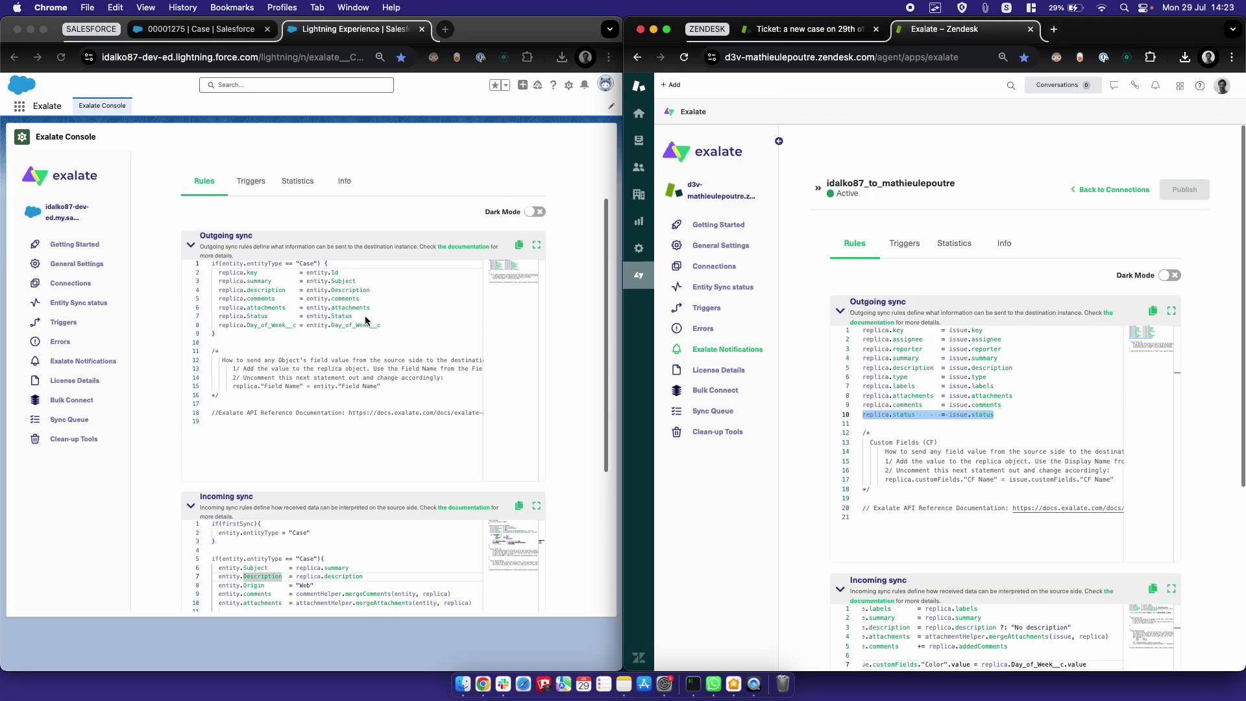
scroll(792, 419, "down", 2)
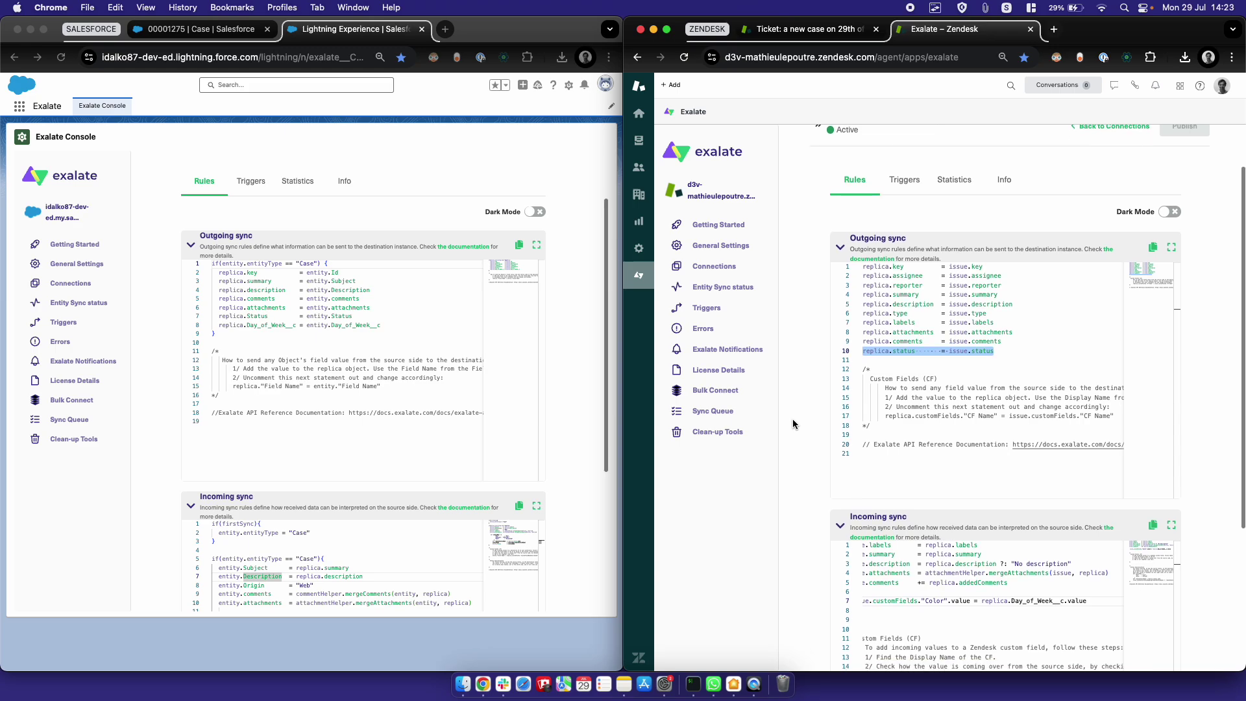
Open Entity Sync status in both Exalate consoles and look up ticket 96 on the Zendesk side
left_click(58, 303)
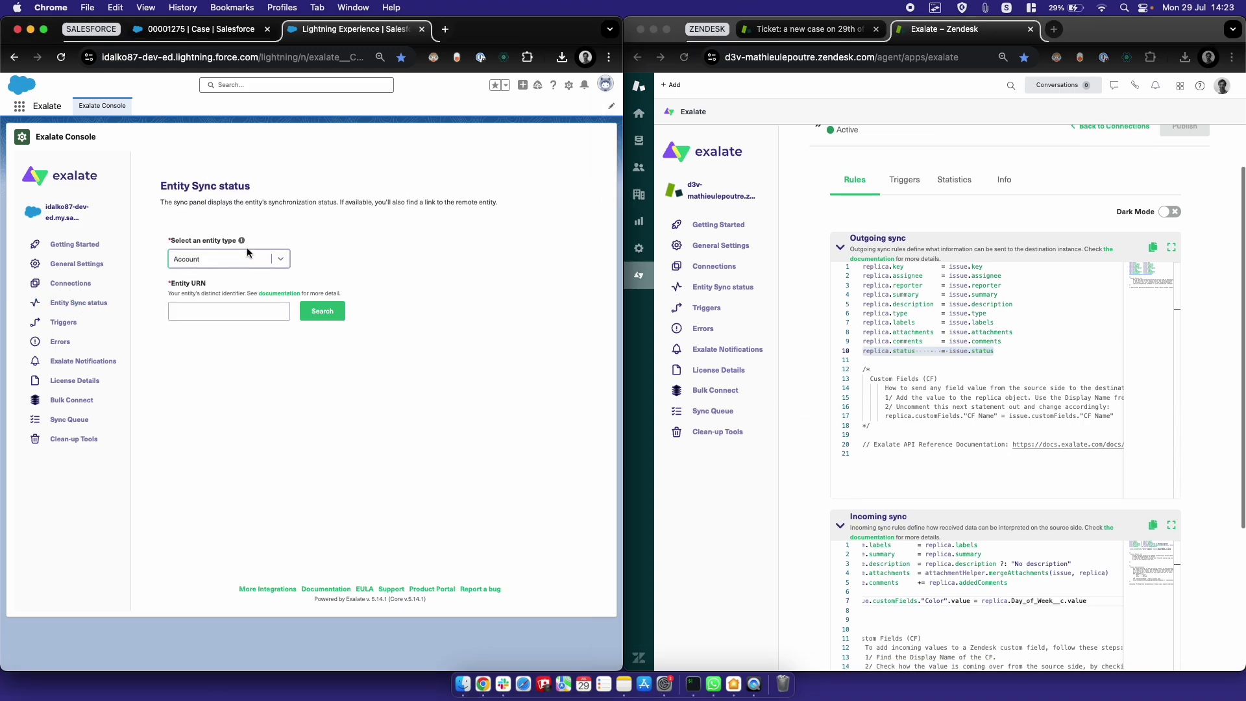
left_click(702, 289)
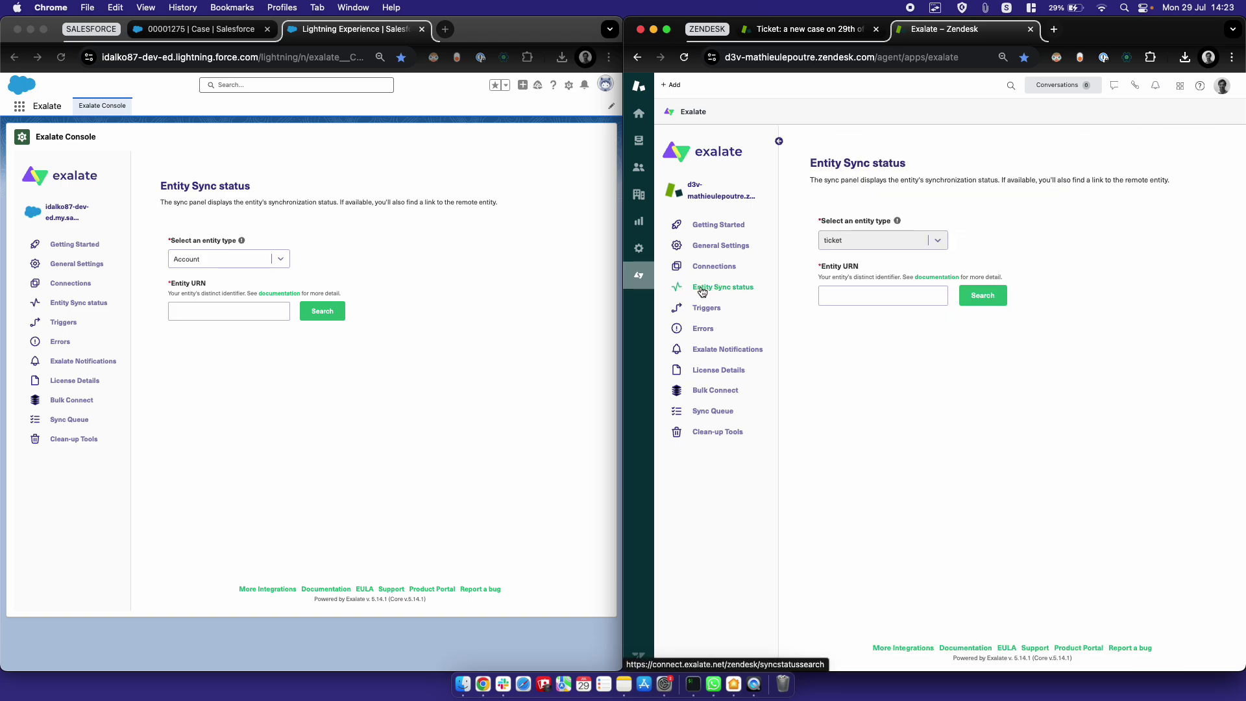
left_click(842, 33)
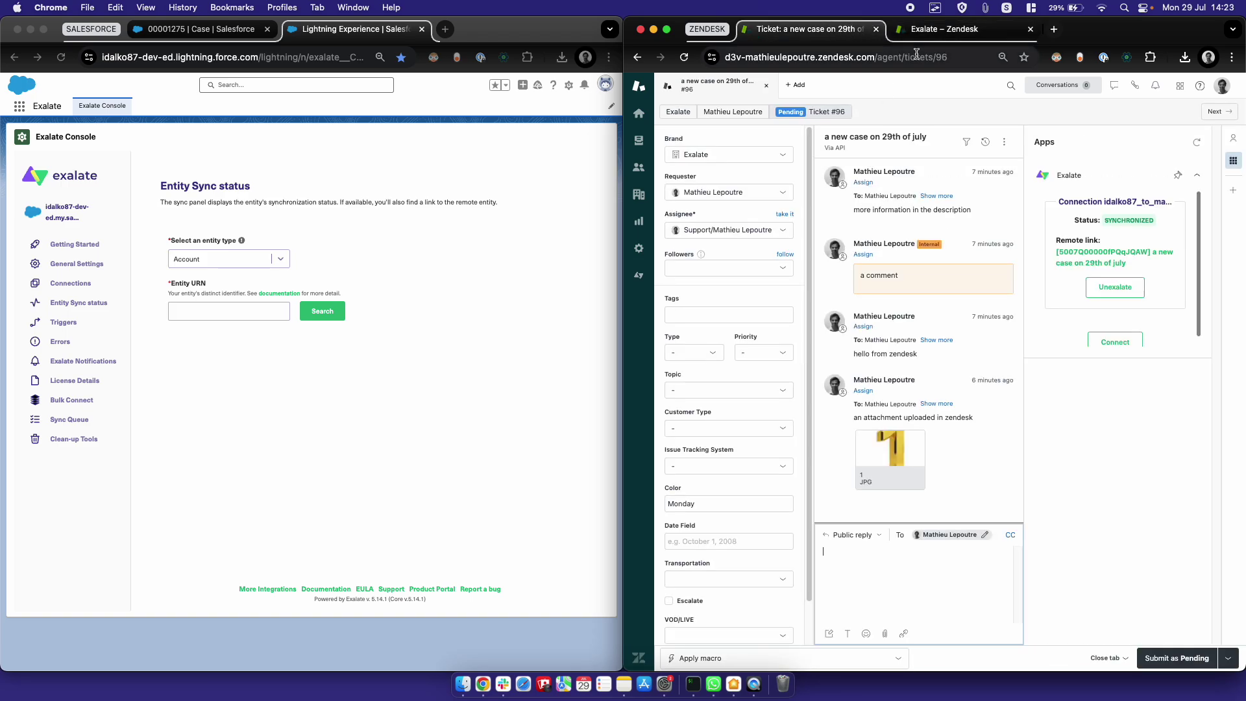
left_click(944, 28)
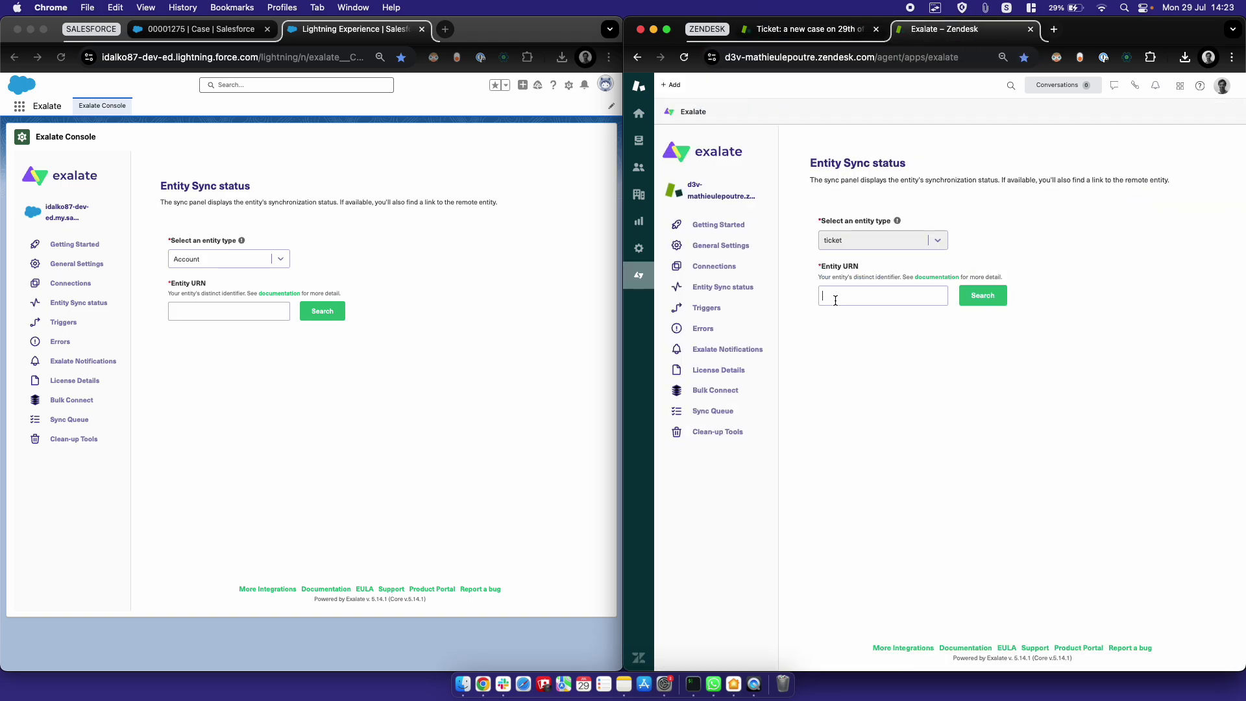
type("96")
left_click(982, 296)
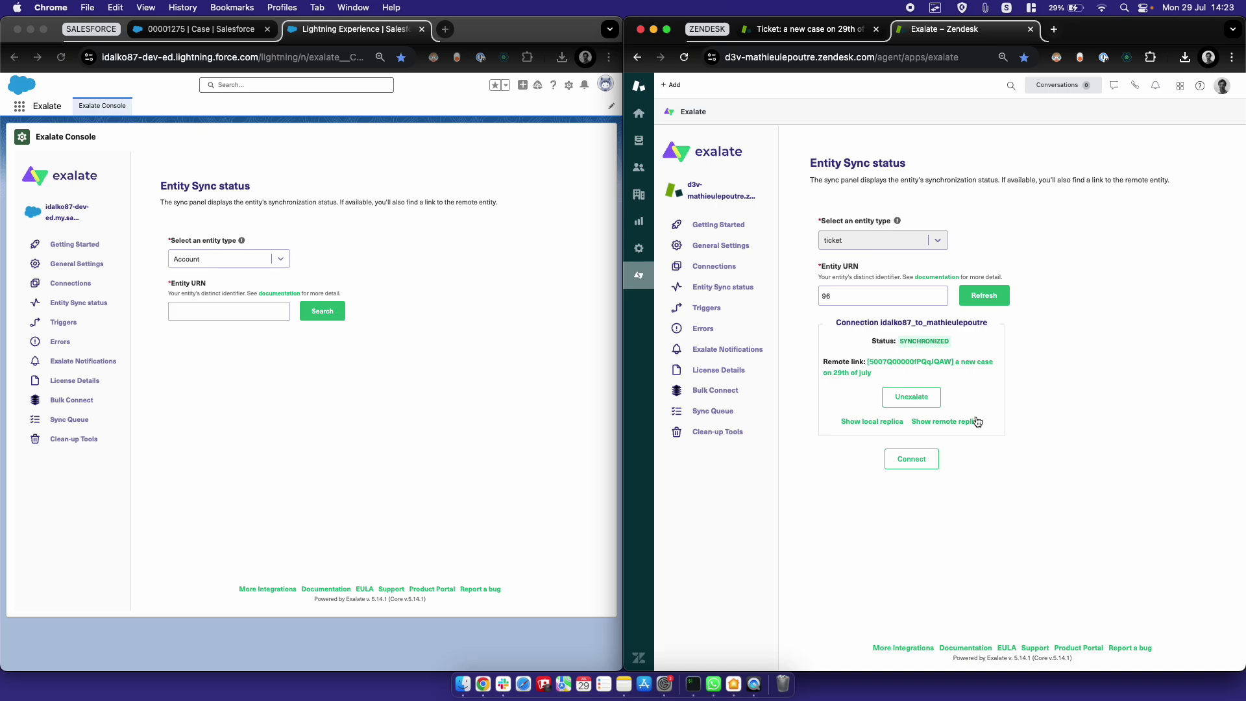
Show the local replica of Zendesk ticket 96 and examine its status, attachment and comment data
left_click(884, 422)
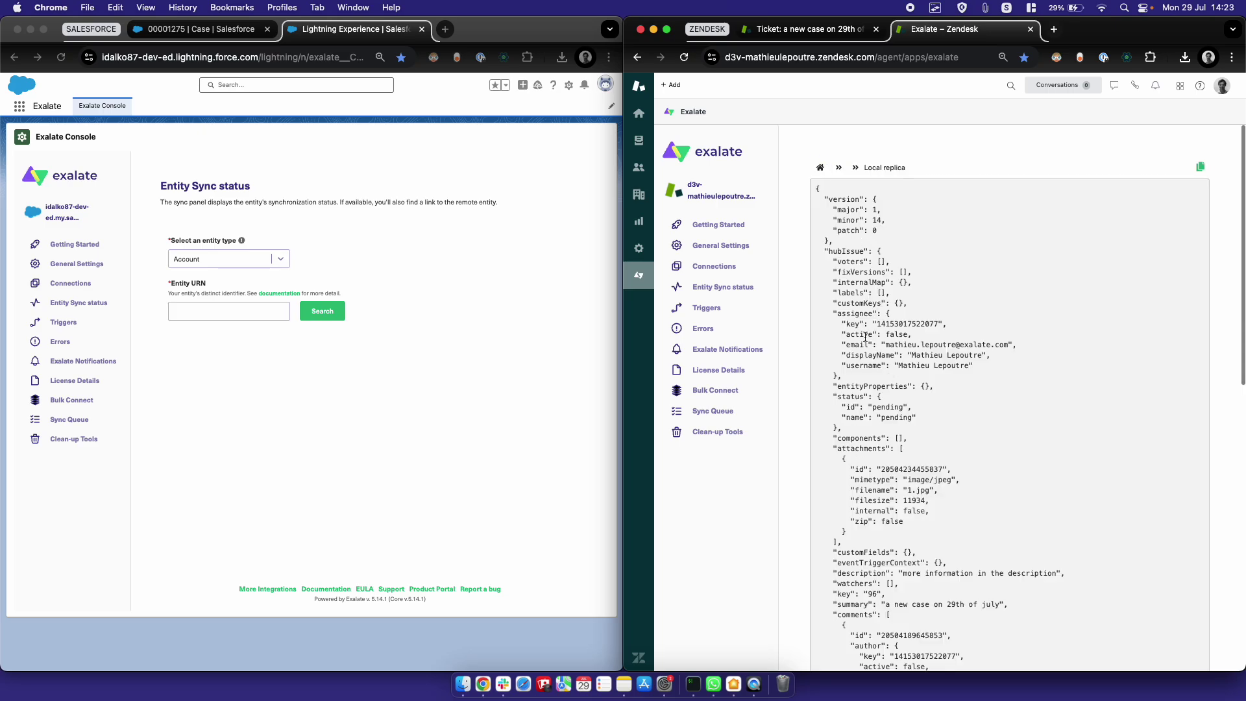
left_click_drag(865, 336, 870, 620)
left_click(871, 626)
scroll(885, 410, "down", 5)
scroll(885, 410, "down", 15)
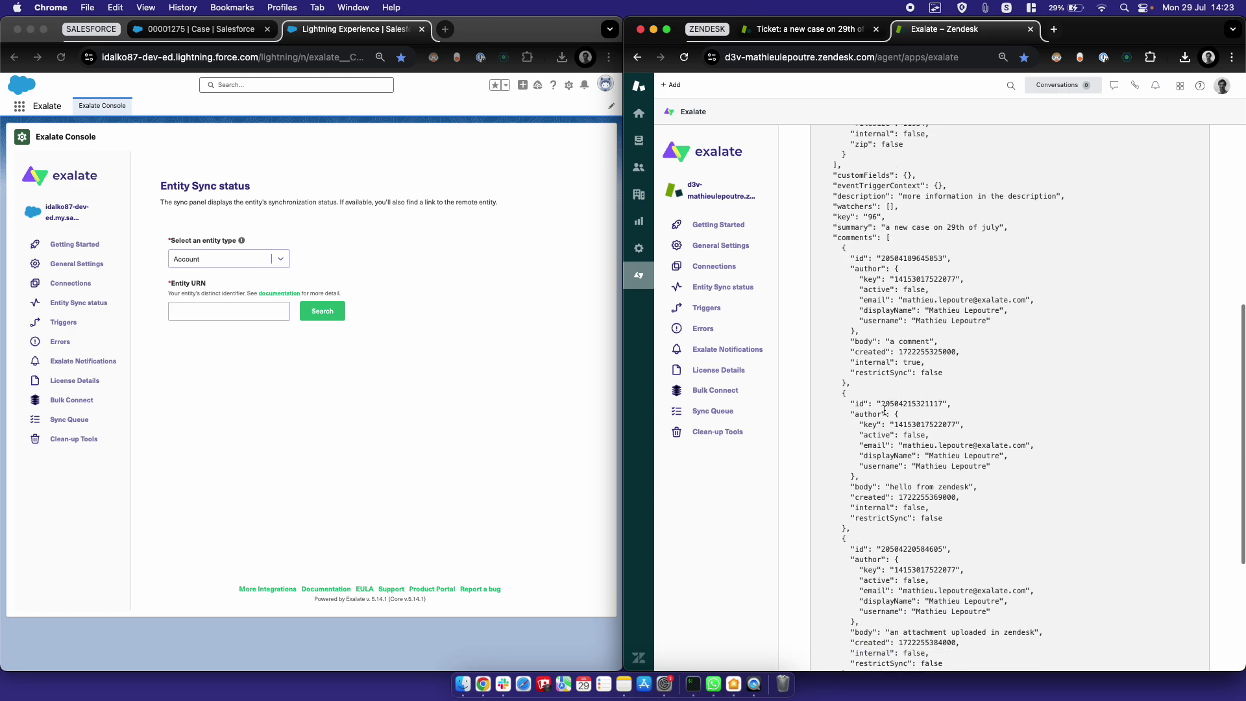